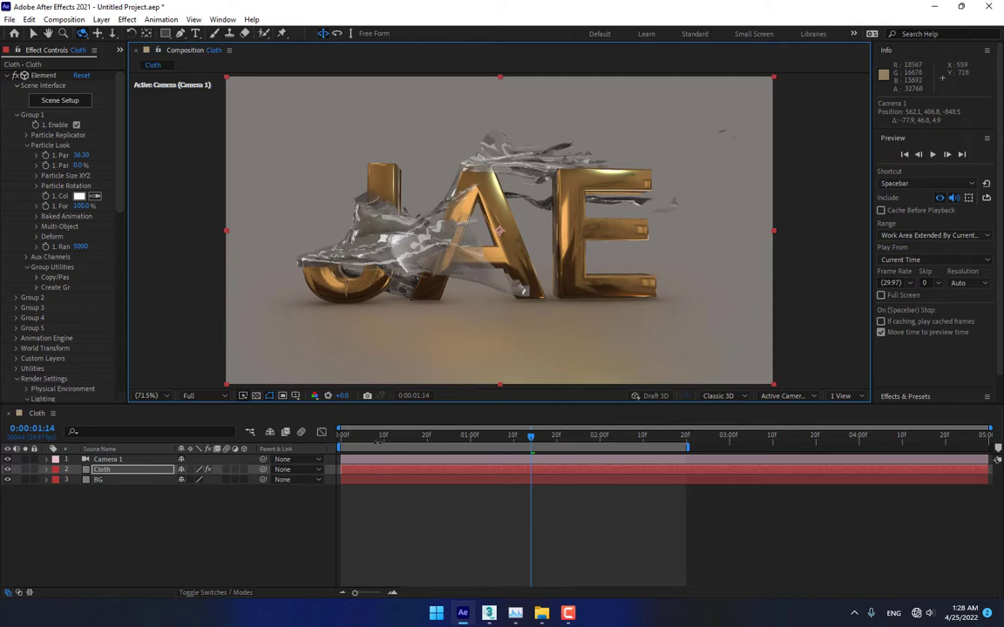
Preview the Cloth comp from the start, then maximize the Composition panel and replay it full-size
key("Home")
key("space")
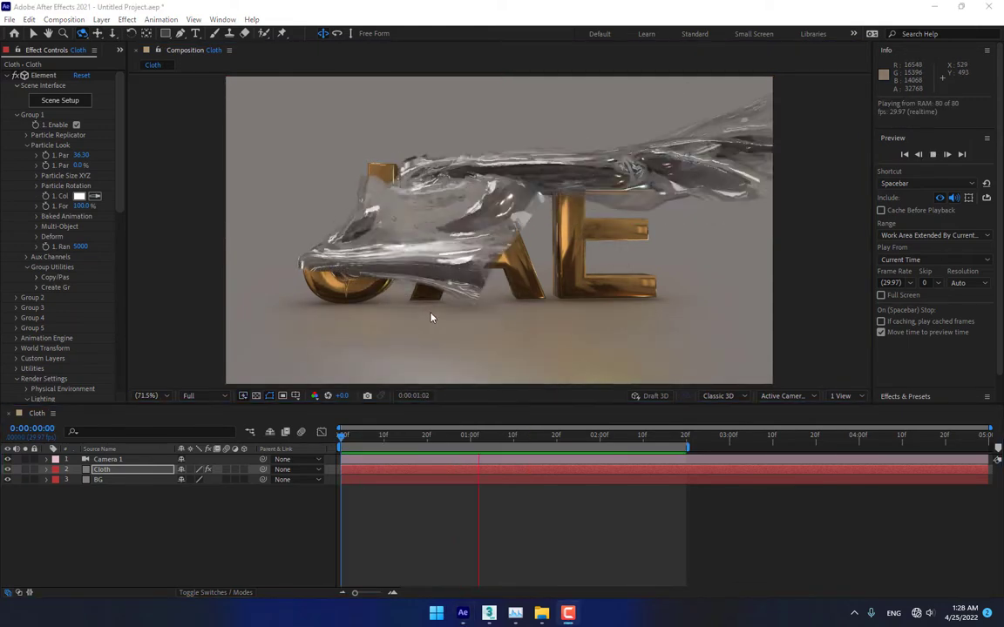
key("space")
key("grave")
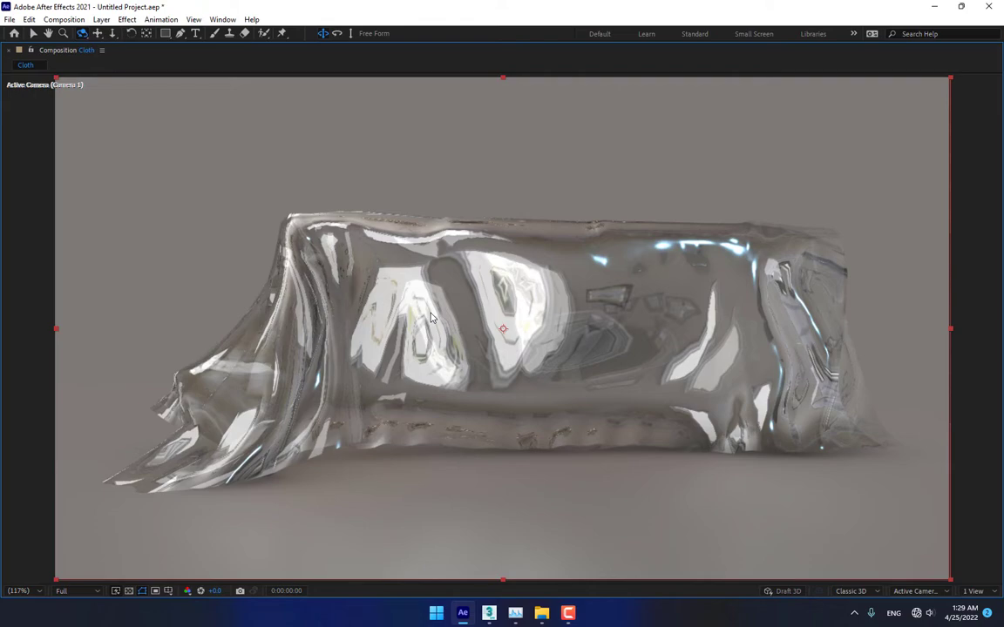
key("space")
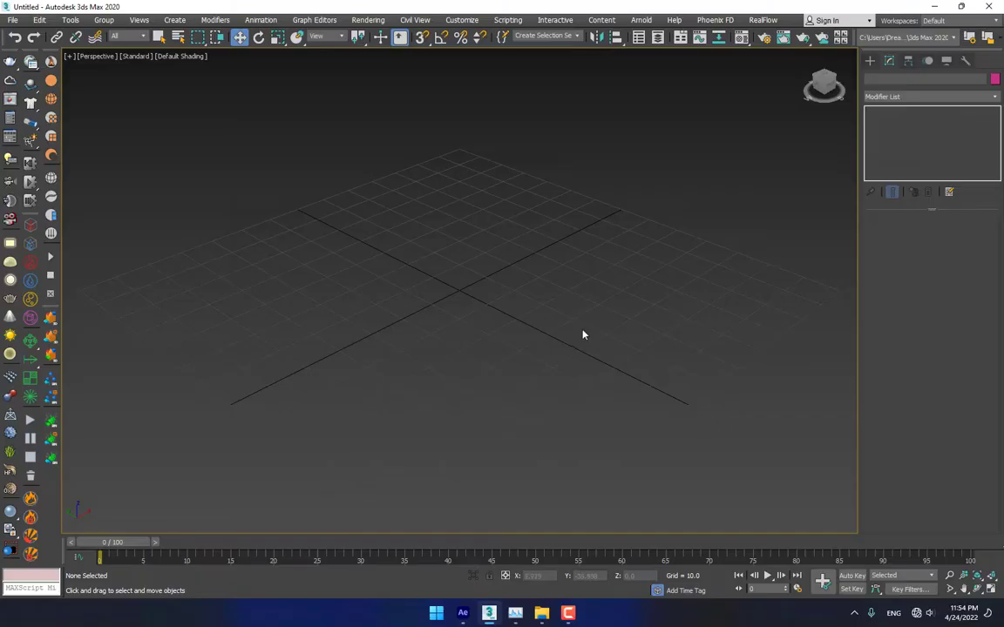
Create a spline Text shape in the Perspective viewport
left_click(871, 60)
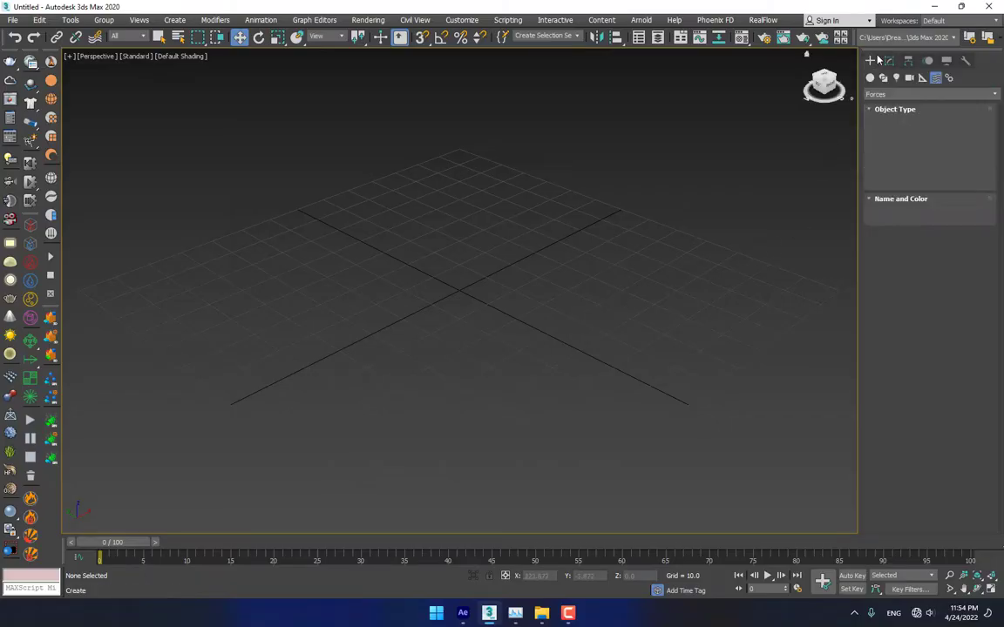
left_click(883, 77)
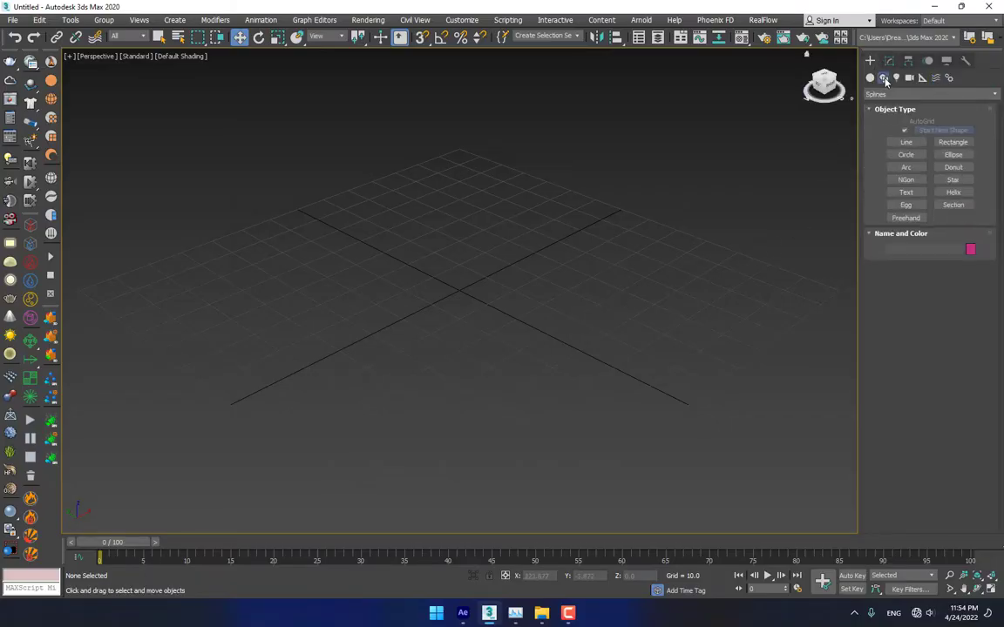
left_click(906, 192)
left_click_drag(921, 384, 799, 383)
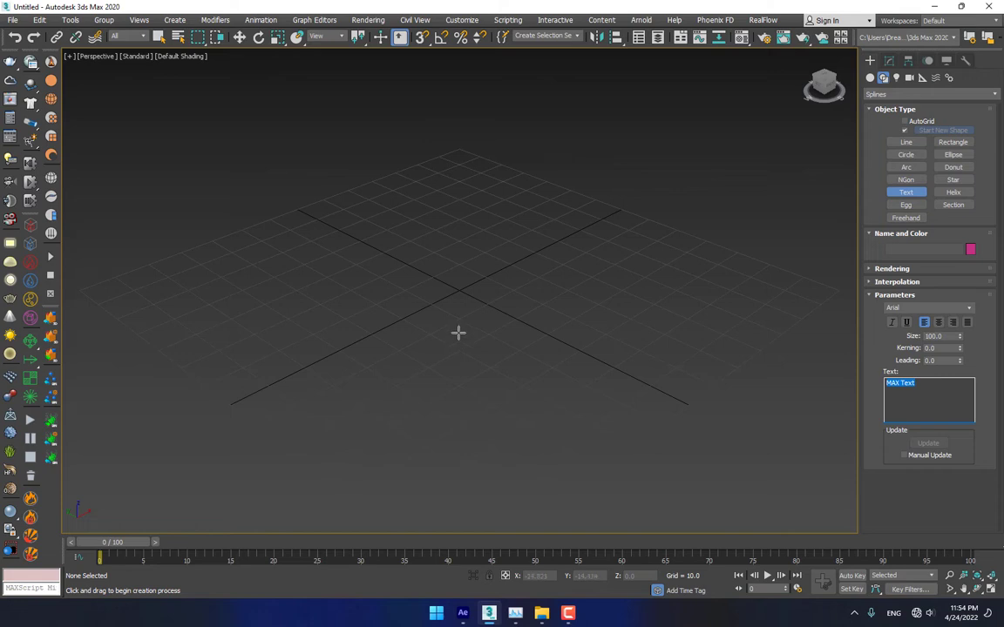
left_click_drag(503, 296, 473, 287)
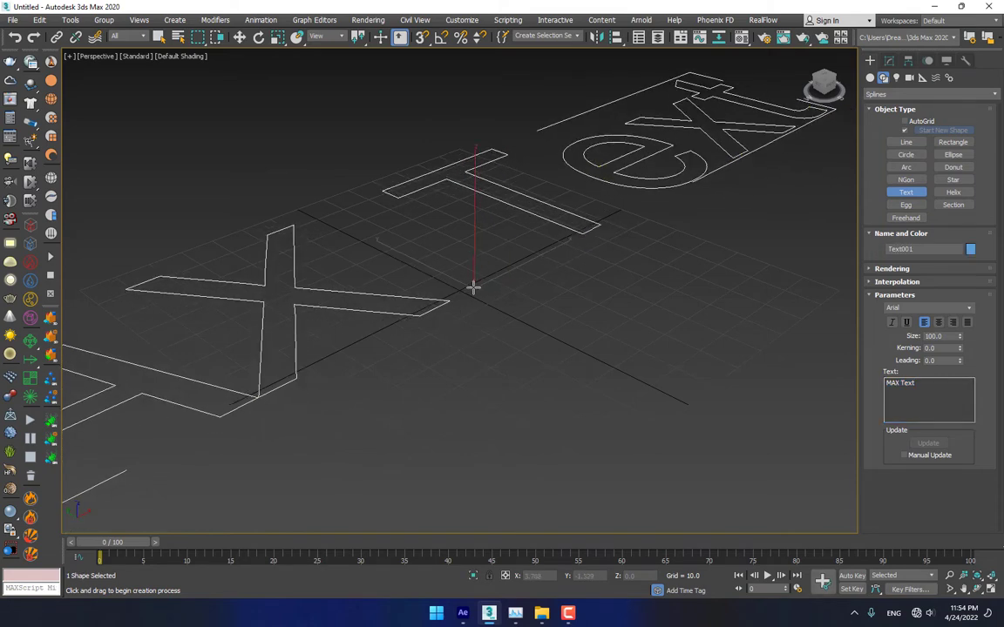
Change the text to 'JAE' and set its font to Arial Bold
left_click_drag(916, 383, 767, 383)
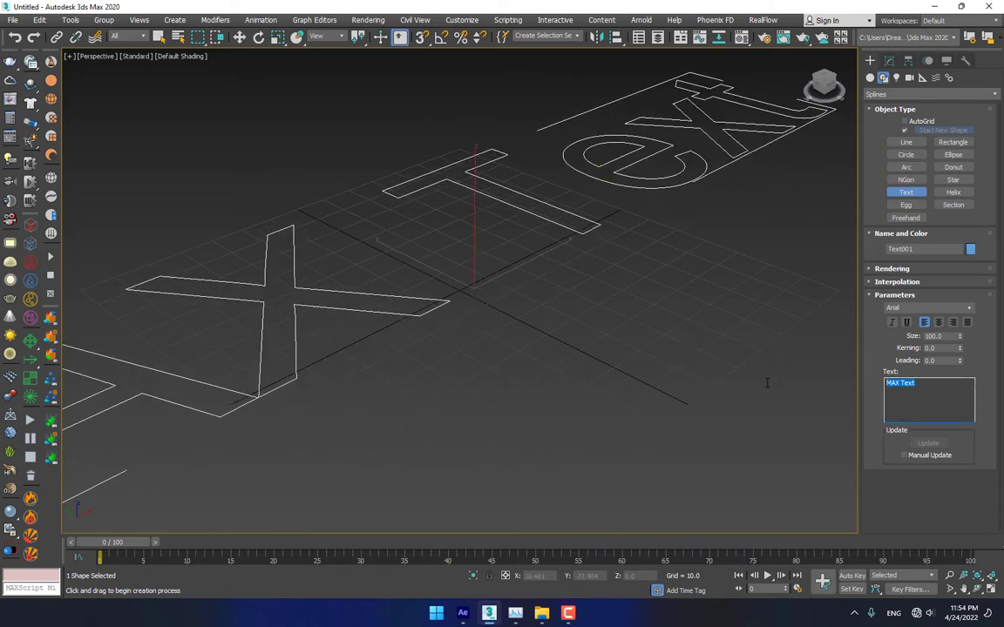
type("J")
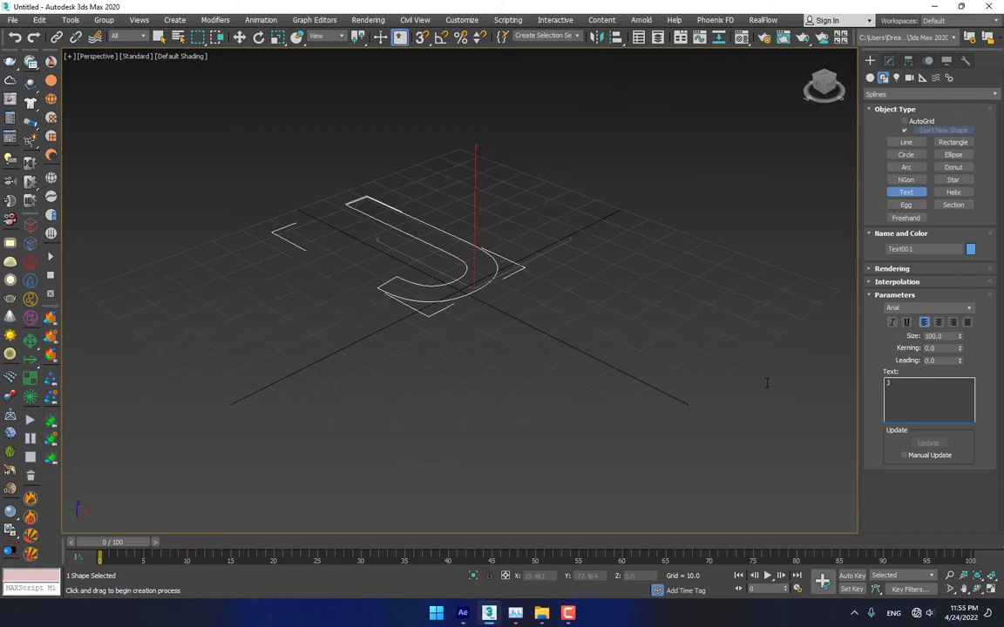
type("AE")
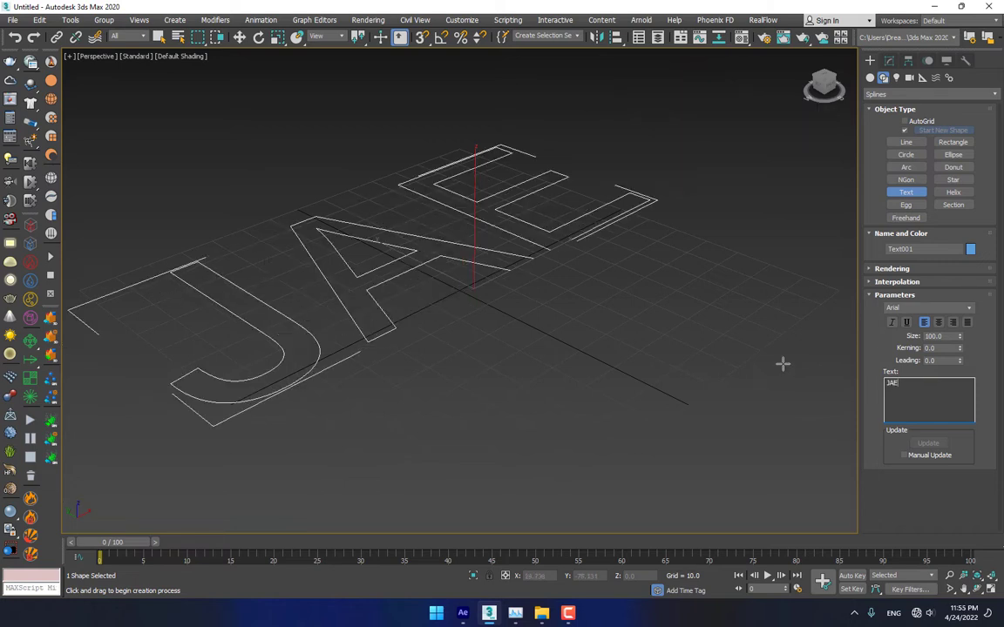
left_click(968, 309)
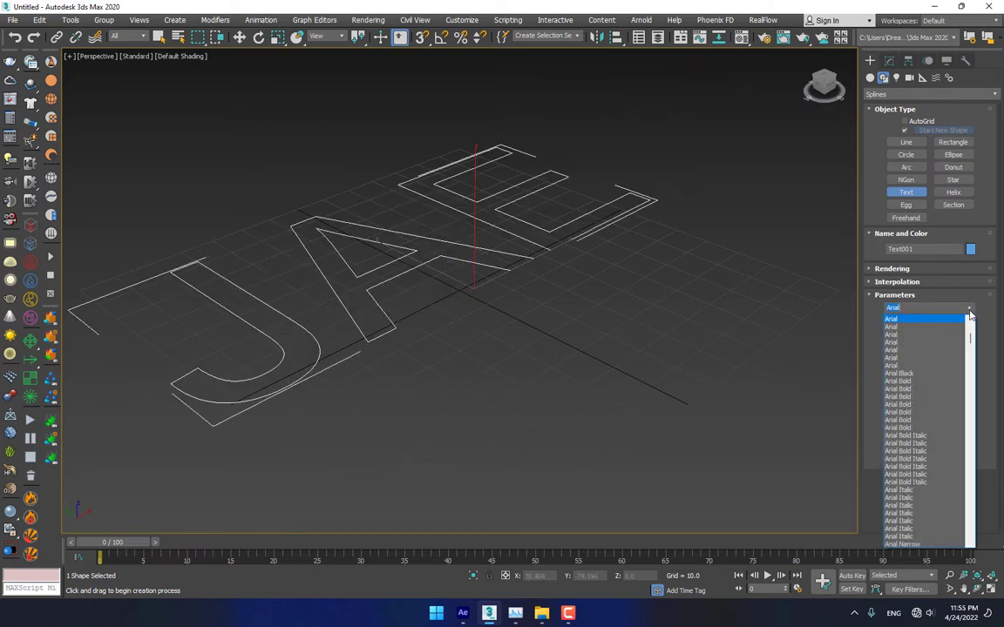
left_click(928, 381)
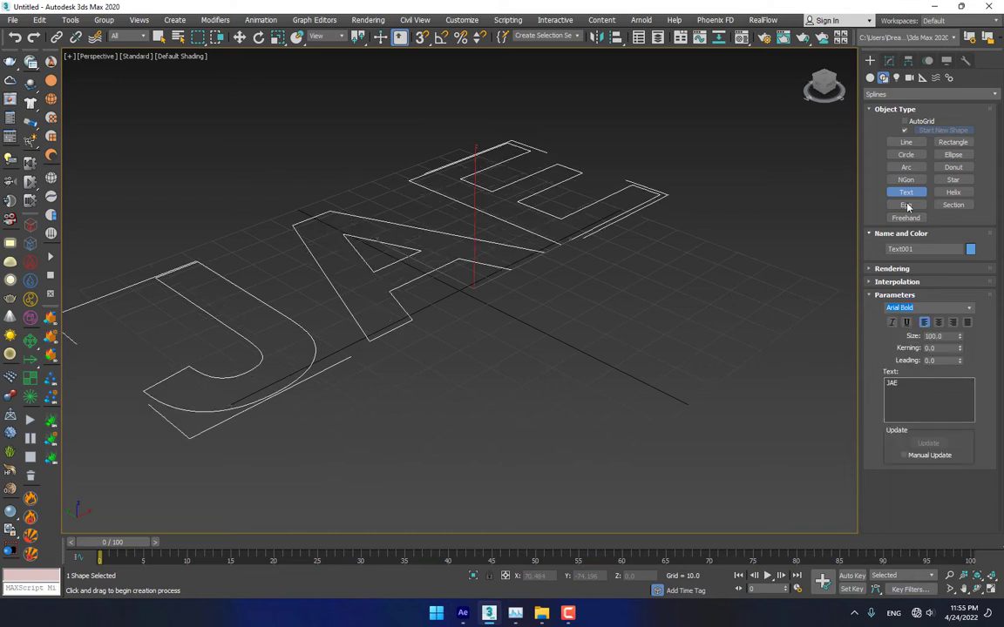
left_click(888, 60)
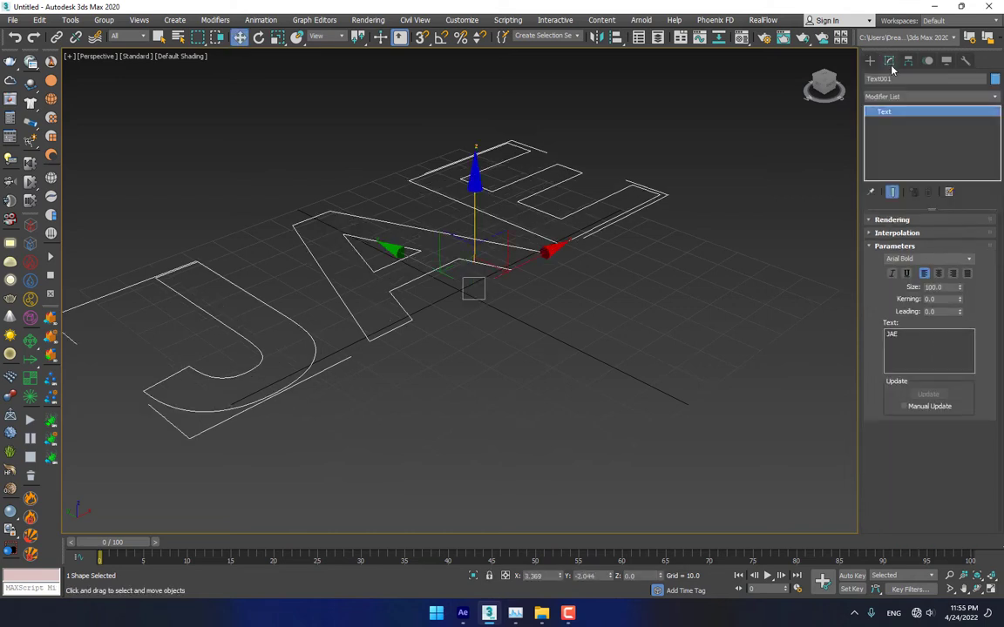
Add a Bevel modifier with a Level 1 height and Level 2 height 0.5, outline -1.06
left_click(994, 98)
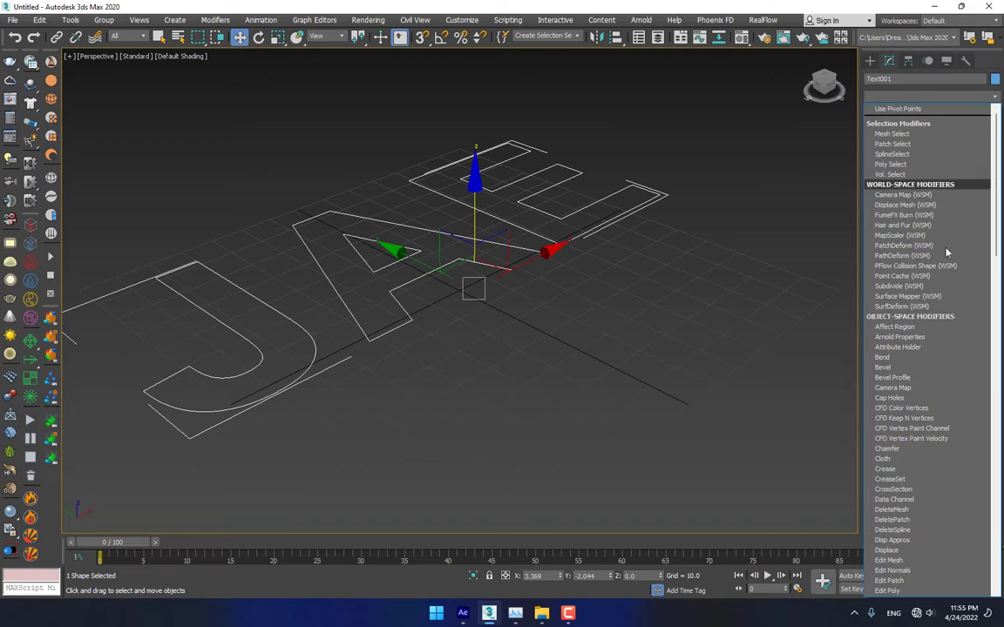
left_click(906, 369)
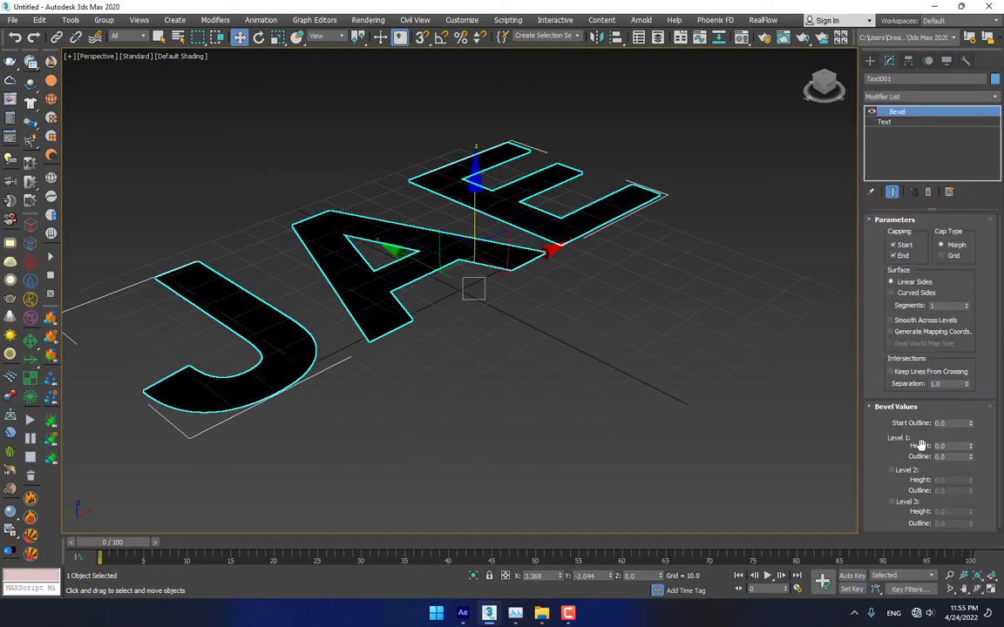
left_click_drag(970, 446, 959, 370)
left_click(910, 472)
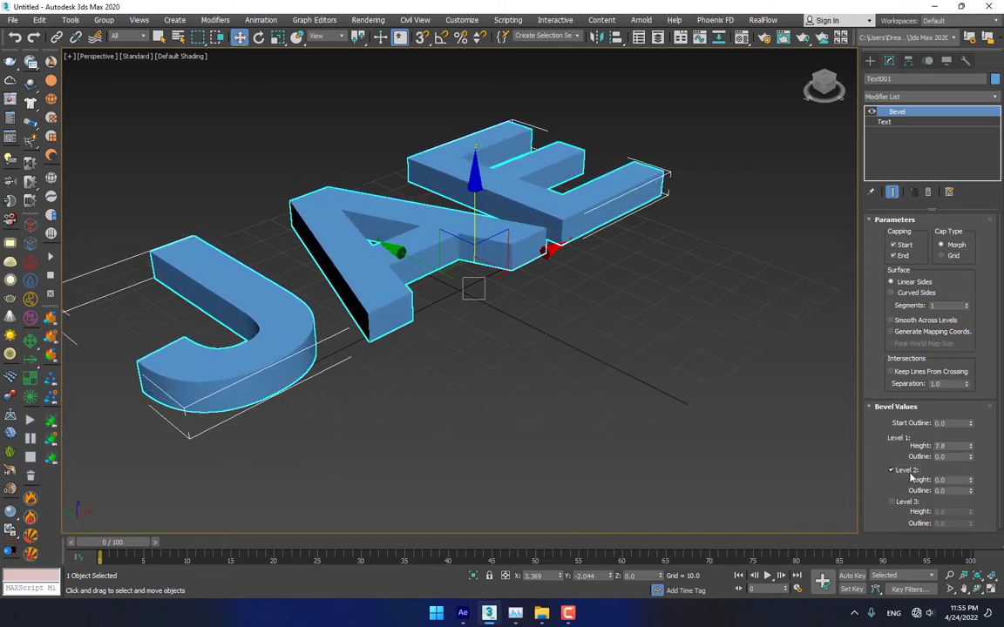
left_click_drag(971, 481, 977, 523)
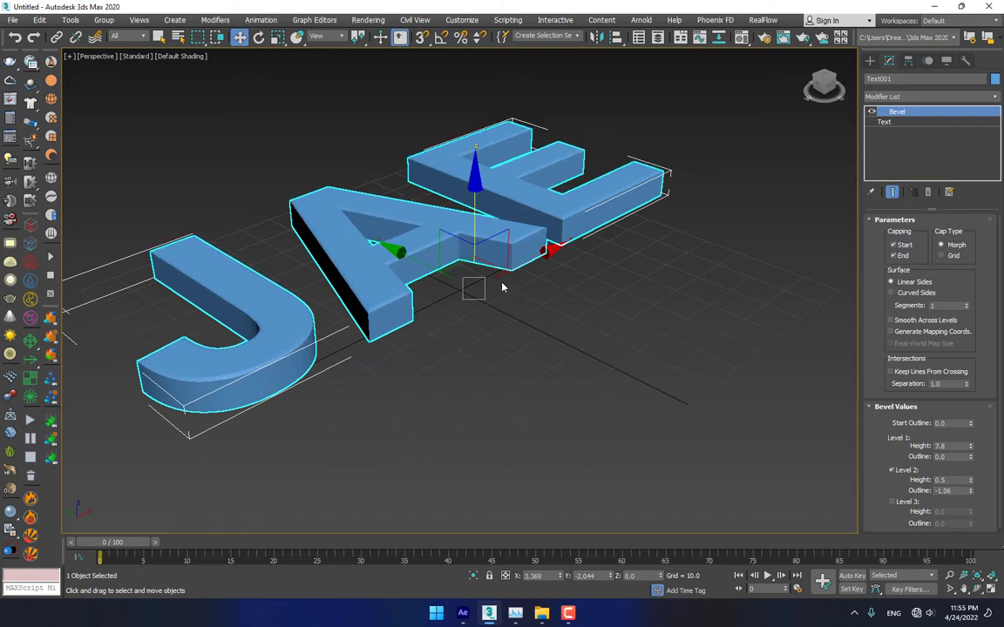
Rotate the text 90° about X with angle snap and scale it down uniformly
key("e")
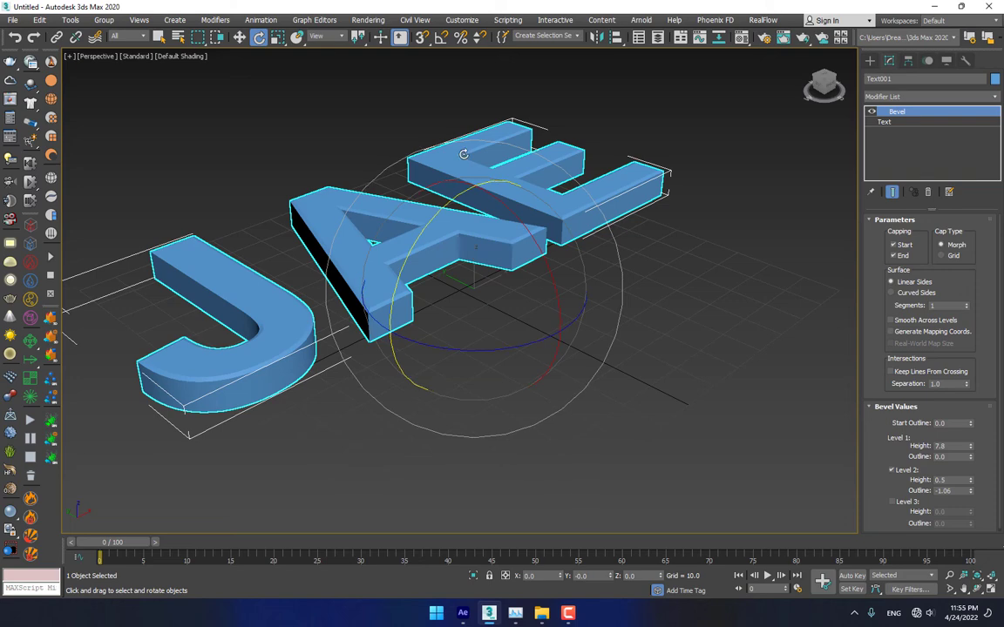
left_click(442, 41)
left_click_drag(504, 208, 549, 259)
key("r")
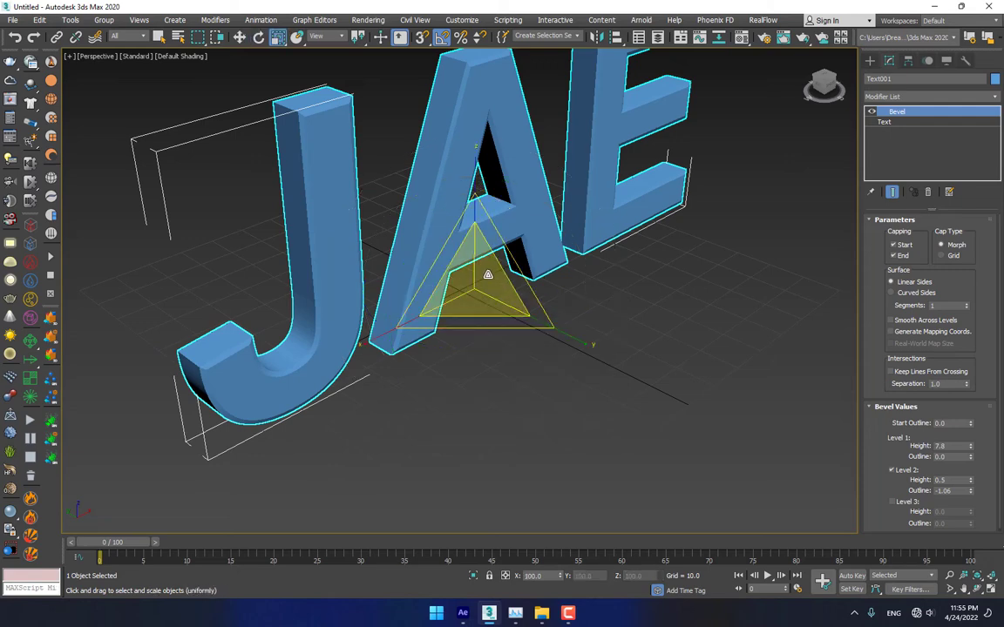
left_click_drag(480, 275, 473, 331)
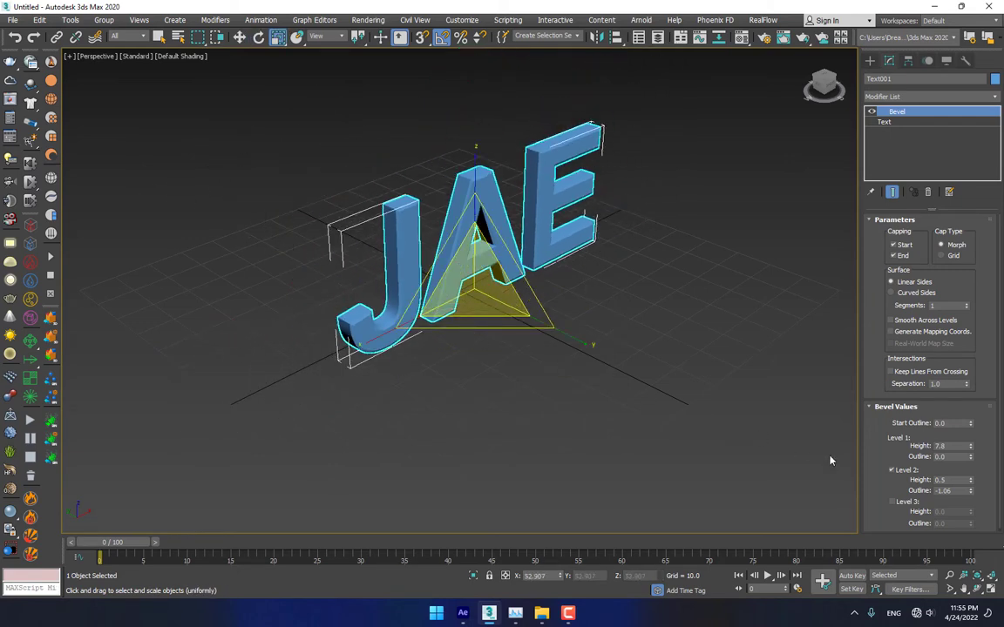
Deepen the Level 1 bevel height to 14.65 and move the letters further back
left_click_drag(969, 448, 970, 399)
middle_click_drag(809, 337, 533, 339, "alt")
key("w")
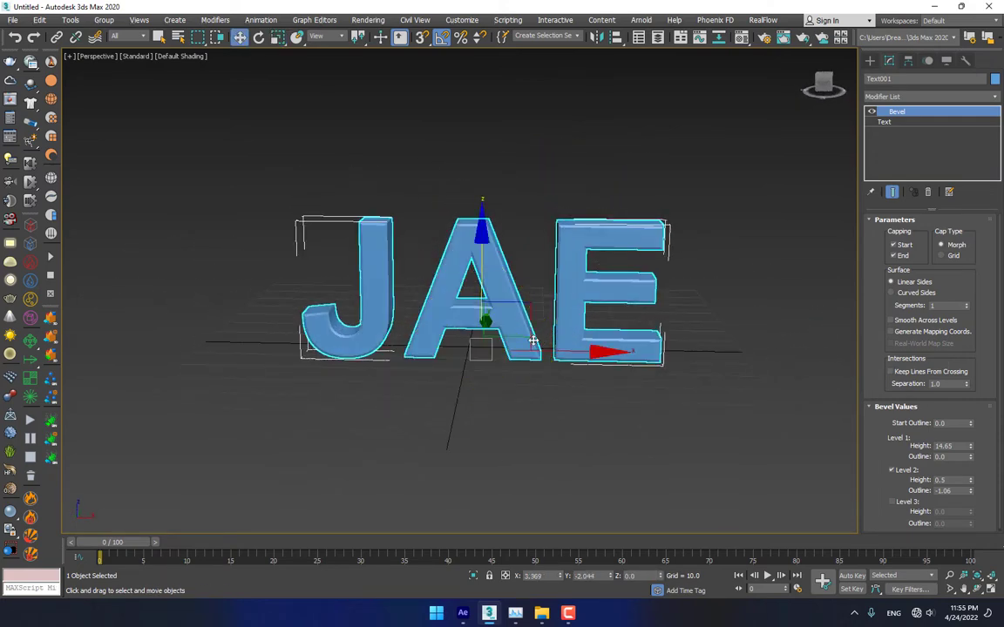
left_click_drag(501, 347, 521, 316)
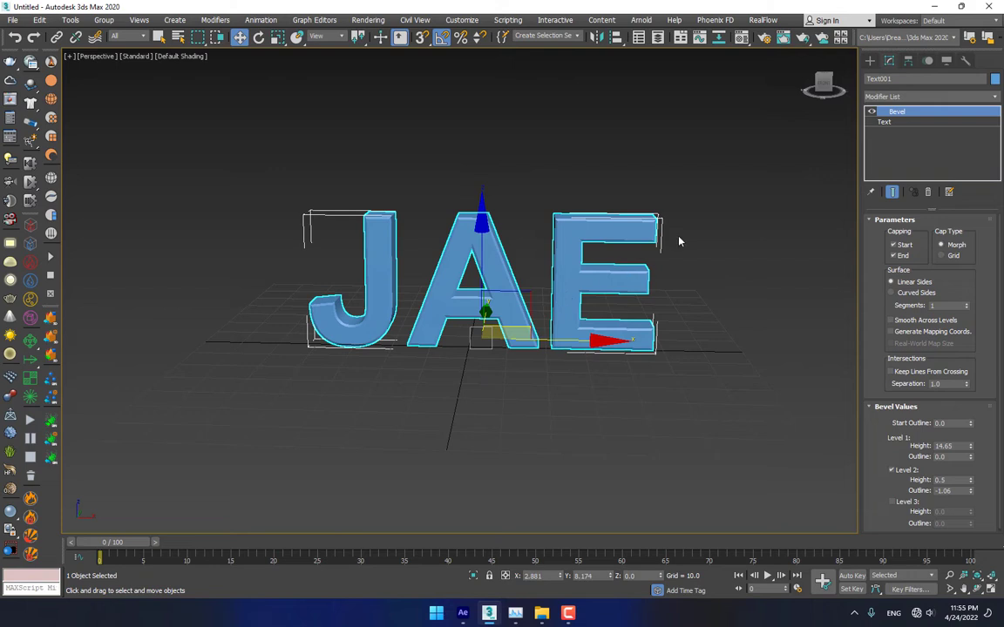
left_click(869, 60)
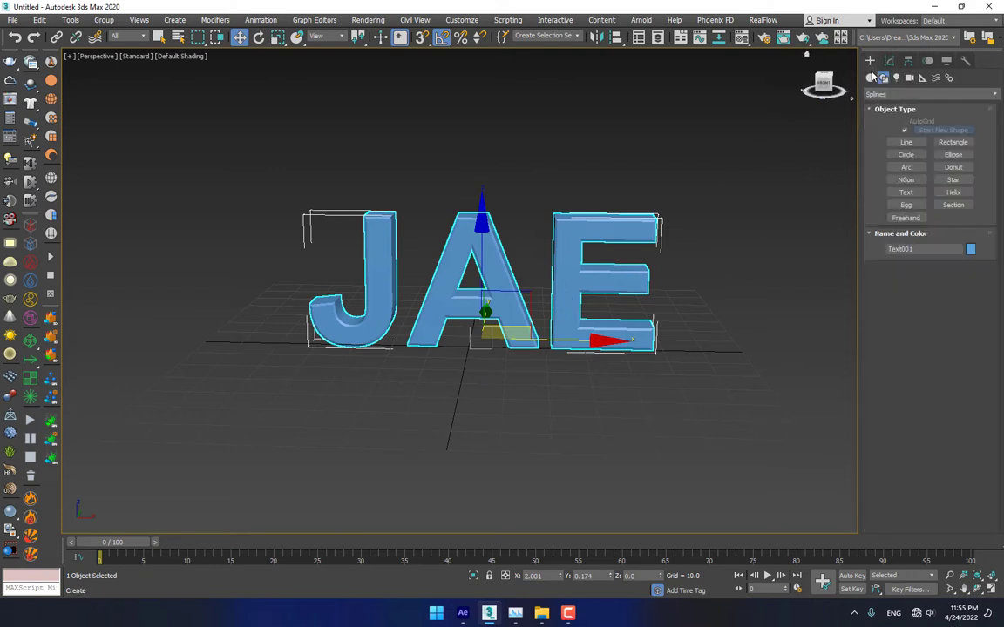
Draw a Standard Primitives plane over the text in the maximized Top viewport
left_click(871, 77)
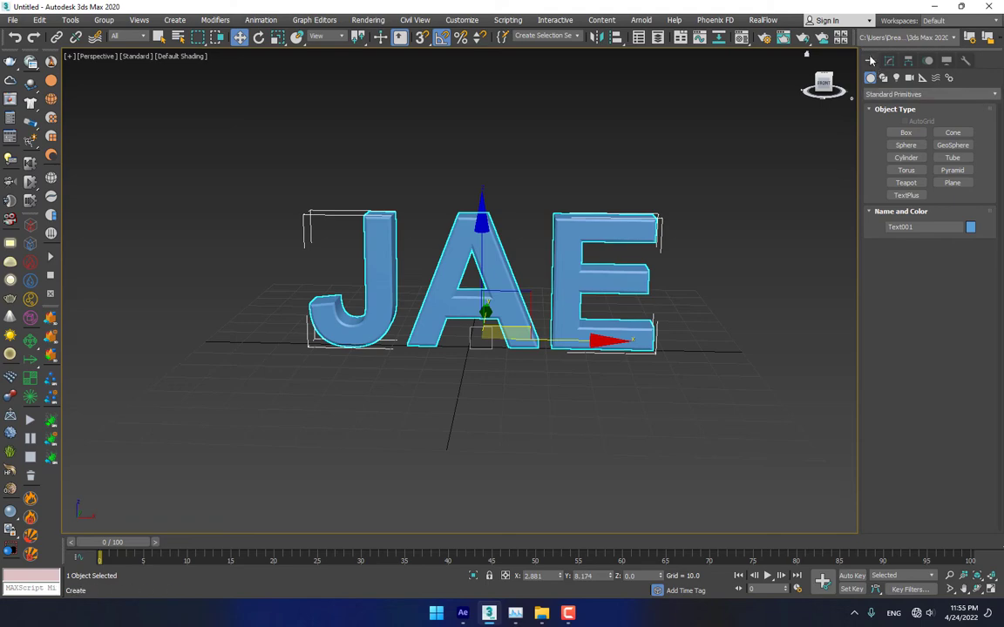
left_click(952, 182)
key("alt+w")
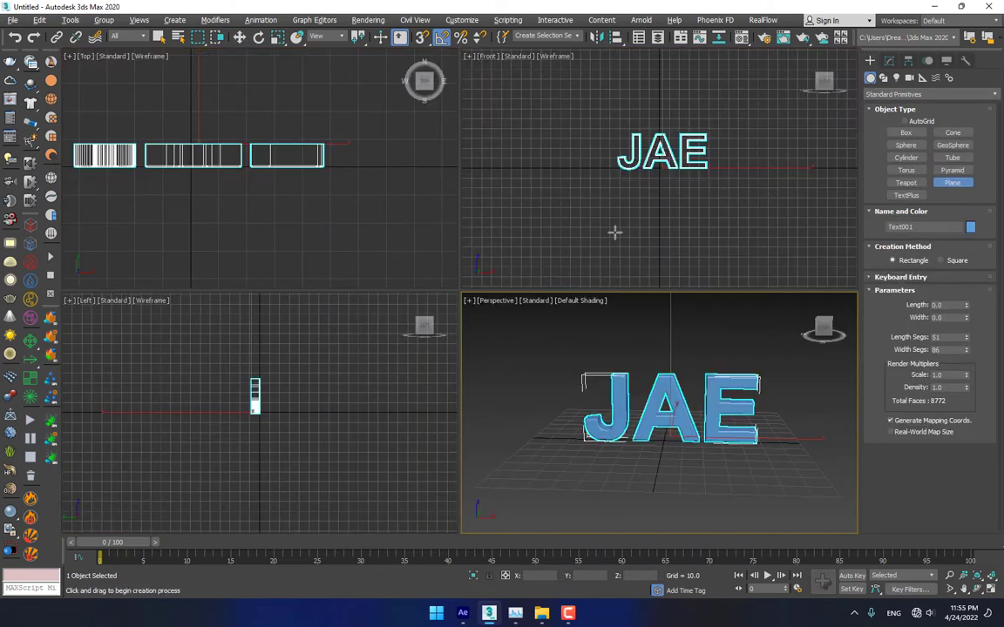
key("alt+w")
scroll(331, 196, "down", 5)
left_click_drag(236, 212, 475, 329)
Set the plane to 40 length and 90 width segments and raise it above the letters
scroll(419, 279, "up", 5)
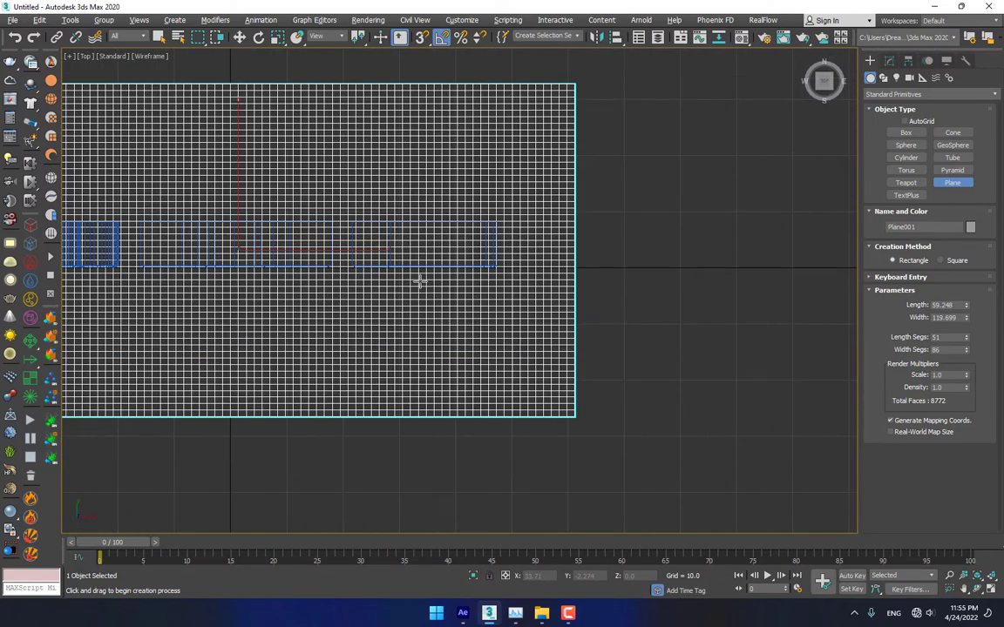
left_click_drag(966, 338, 965, 349)
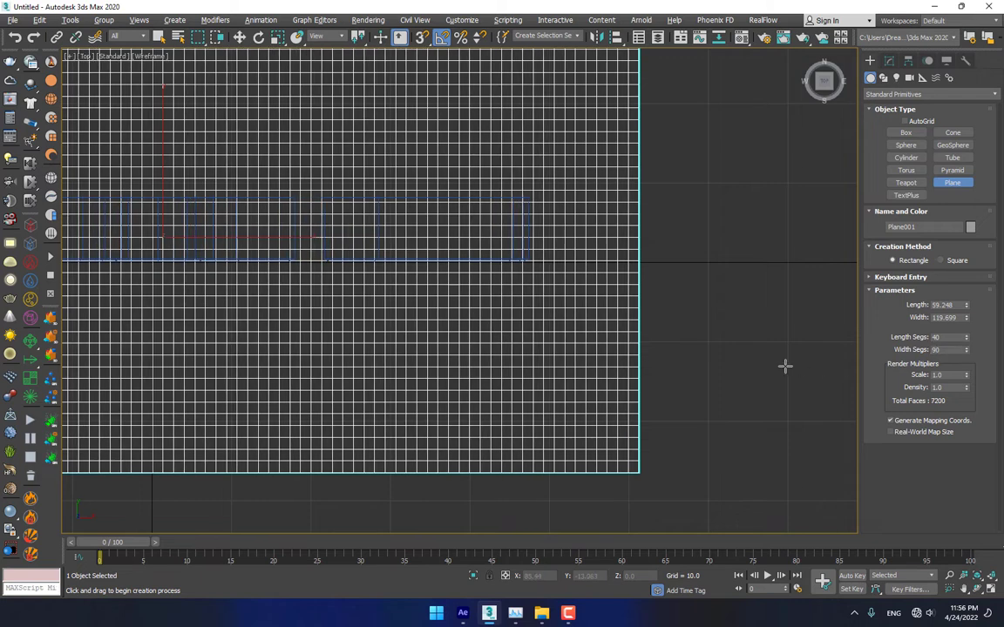
key("alt+w")
right_click(761, 393)
key("alt+w")
left_click_drag(475, 267, 522, 184)
middle_click_drag(522, 184, 555, 220, "alt")
key("r")
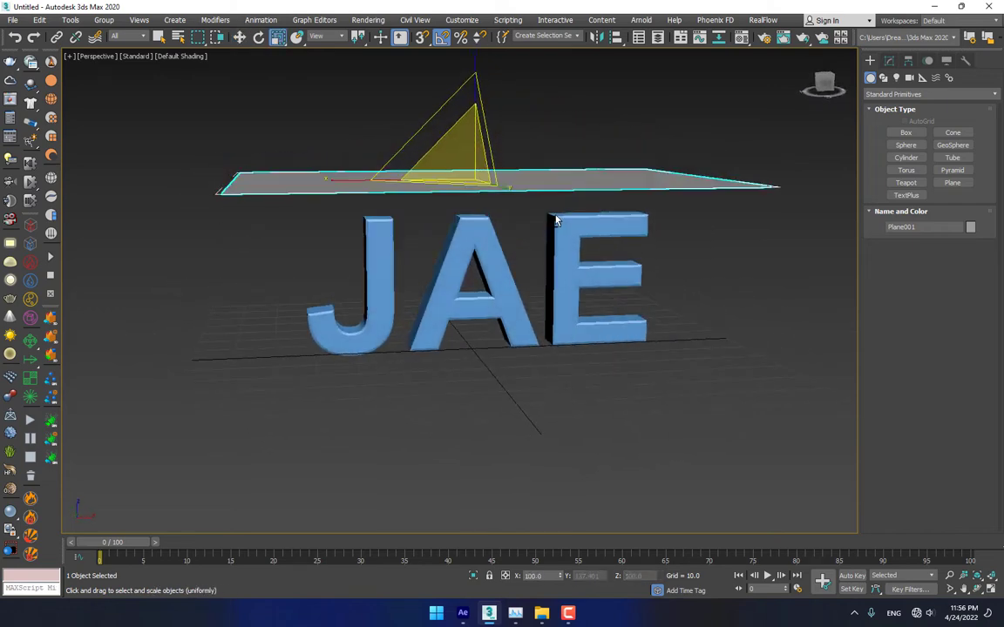
Select the JAE text and open the main toolbar's right-click list to check the MassFX Toolbar
left_click(474, 225)
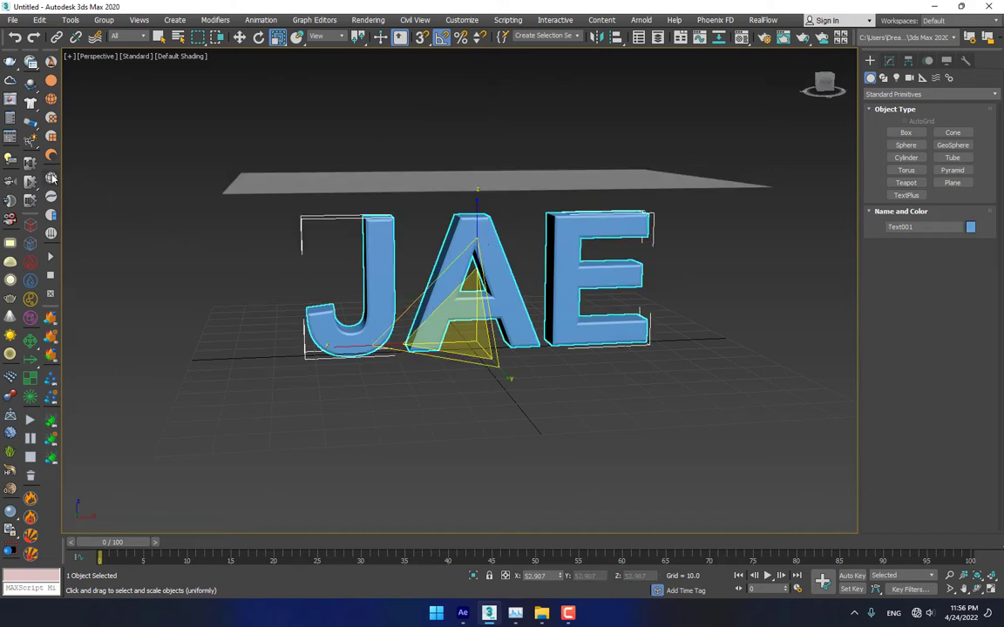
right_click(704, 35)
left_click(770, 50)
right_click(822, 38)
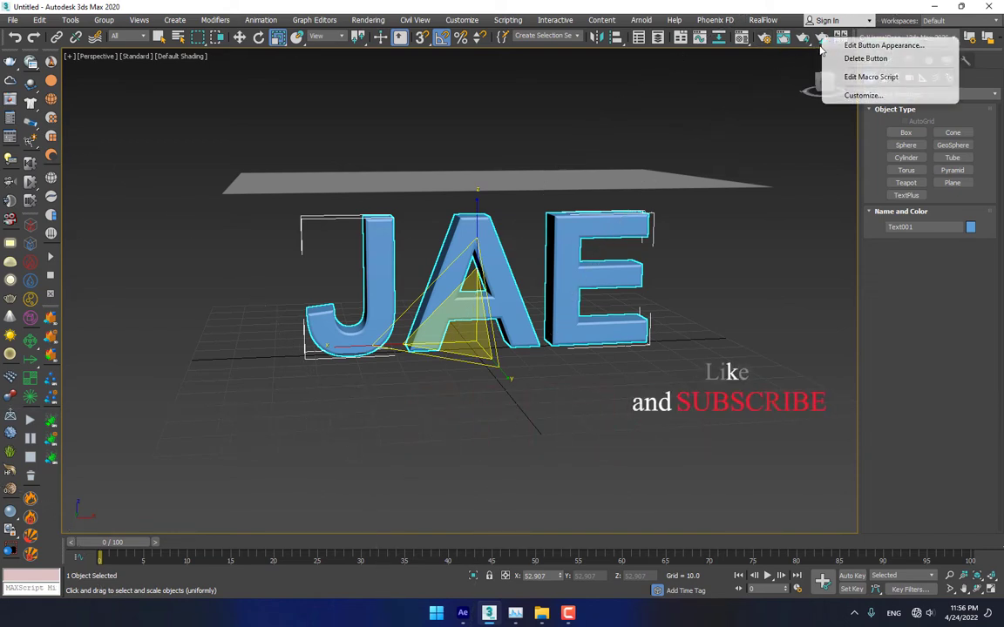
left_click(814, 50)
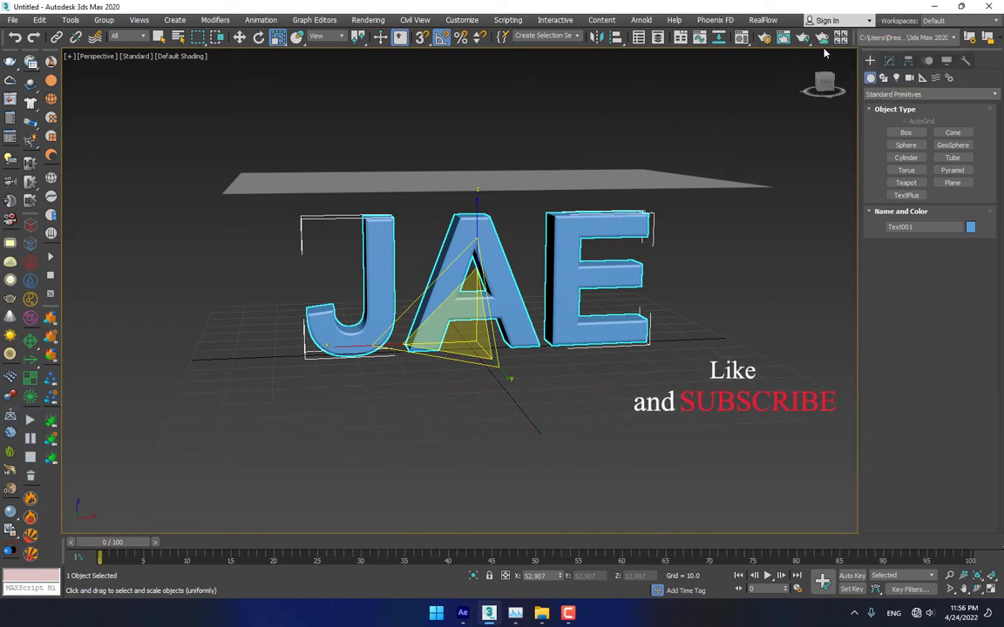
right_click(856, 54)
left_click(686, 43)
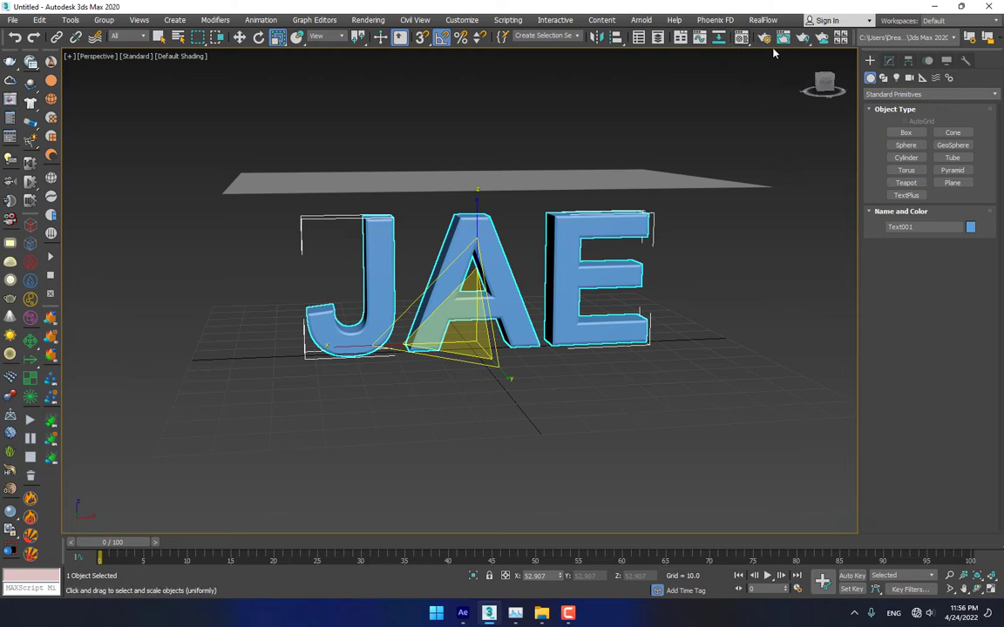
right_click(775, 53)
left_click(747, 104)
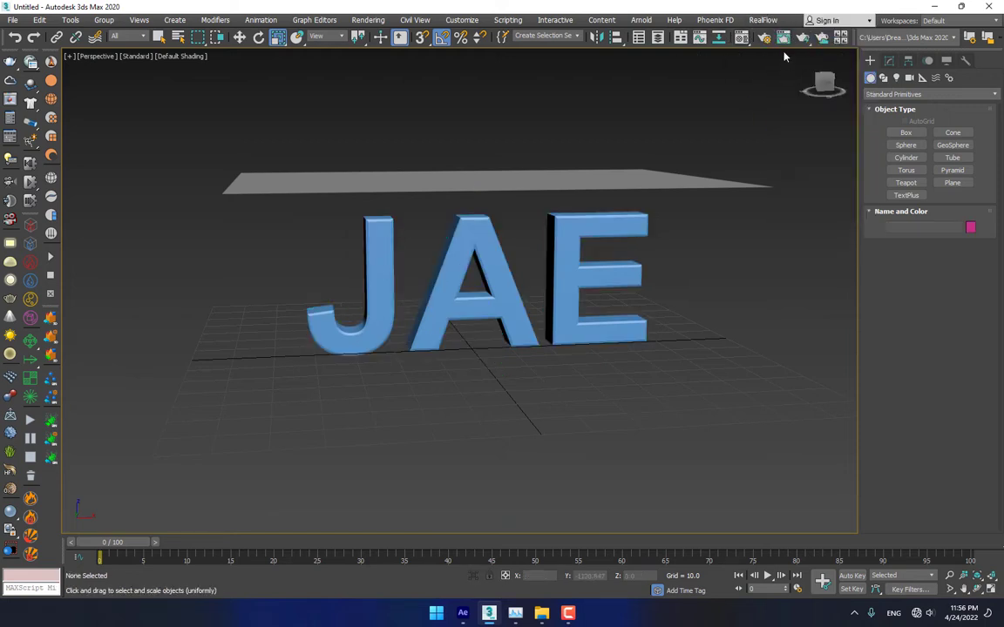
right_click(783, 50)
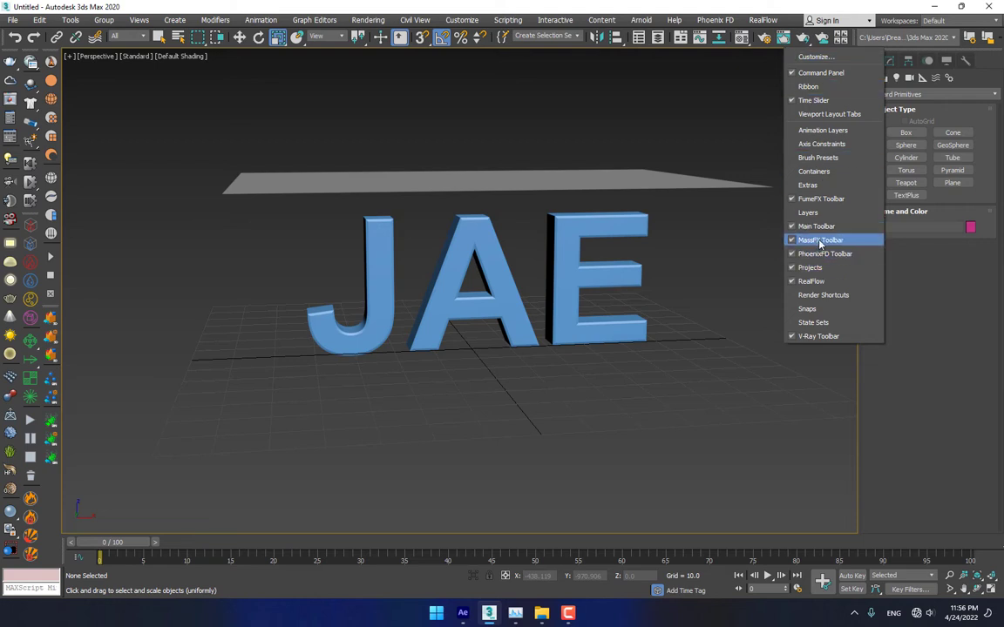
Set Text001 as a MassFX Static Rigid Body with Physical Shapes type Original
left_click(302, 201)
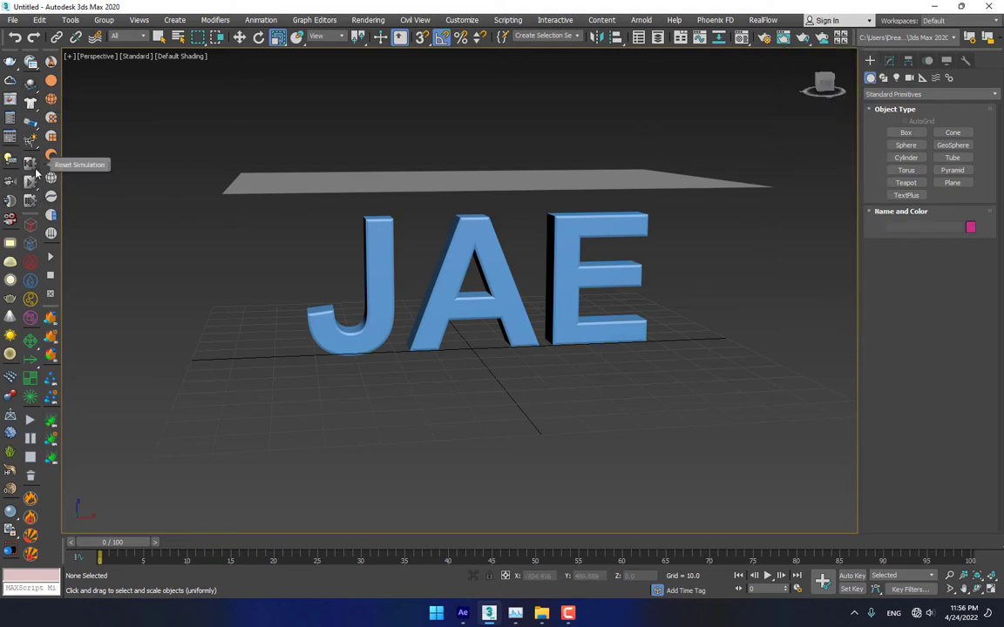
left_click(366, 251)
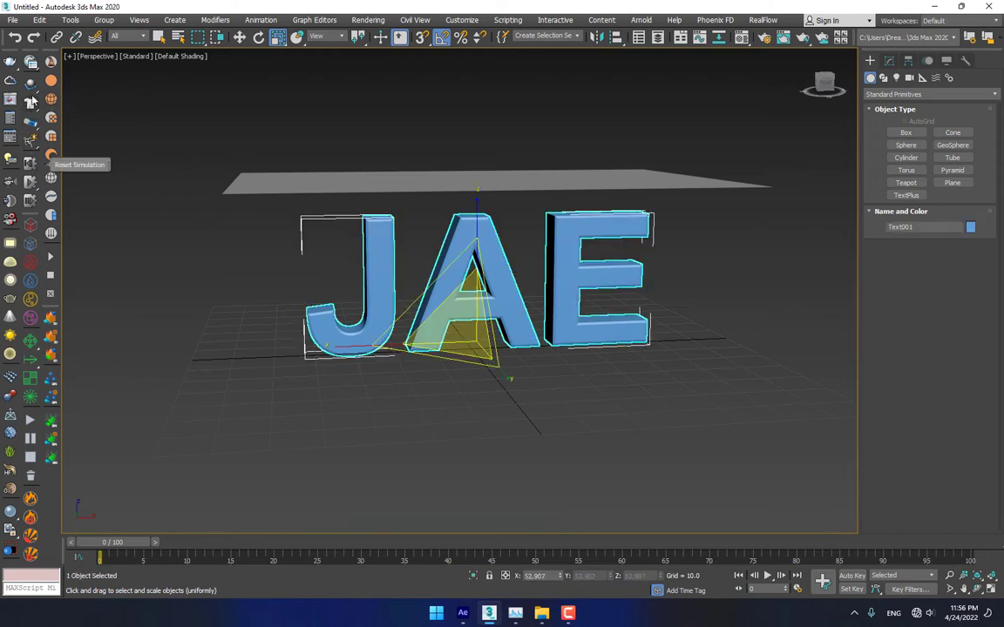
left_click_drag(30, 84, 139, 127)
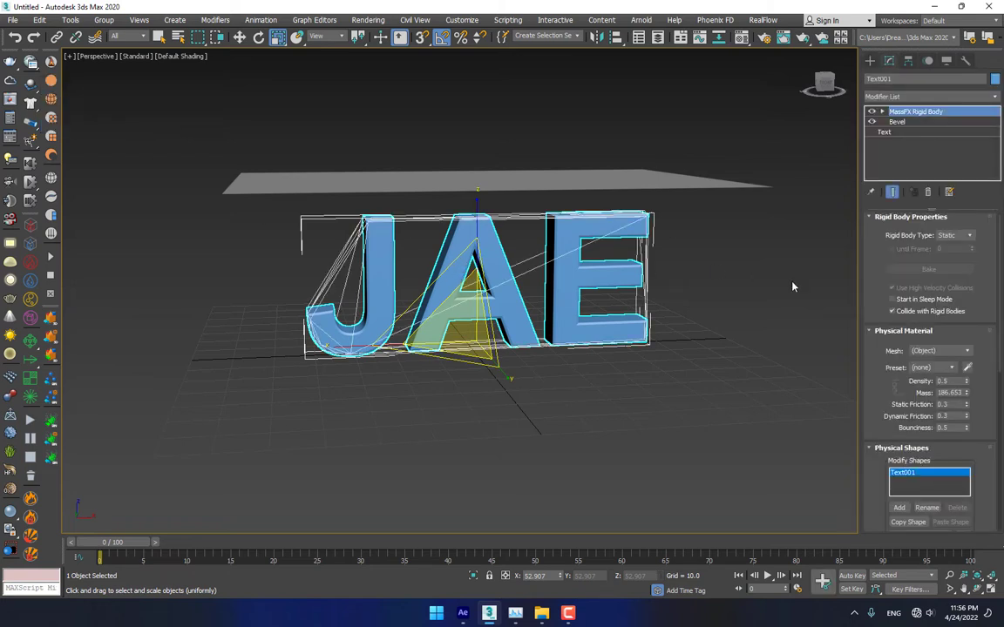
left_click_drag(897, 391, 880, 214)
left_click(940, 396)
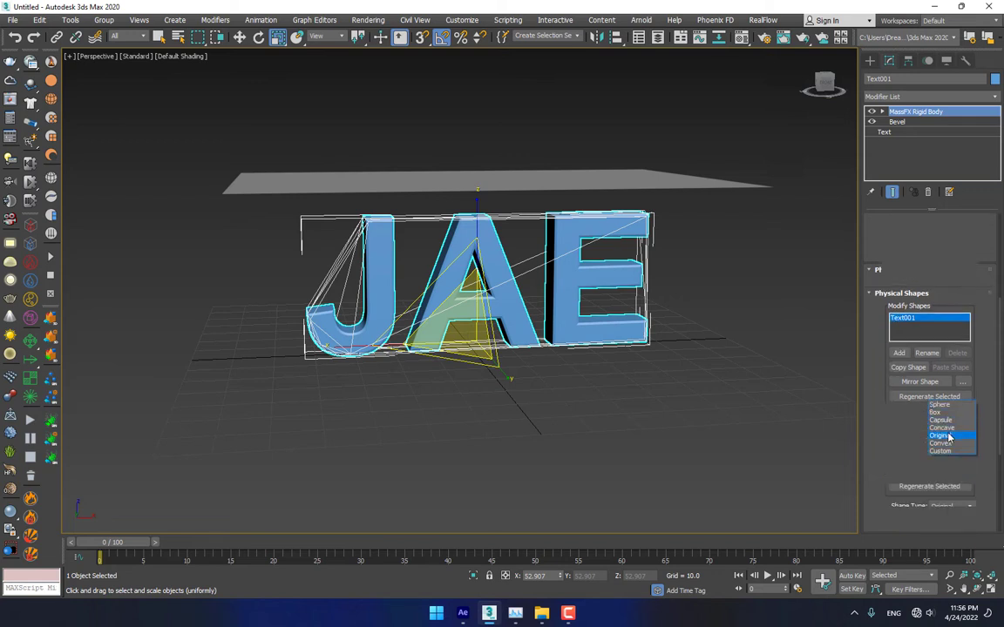
left_click(948, 436)
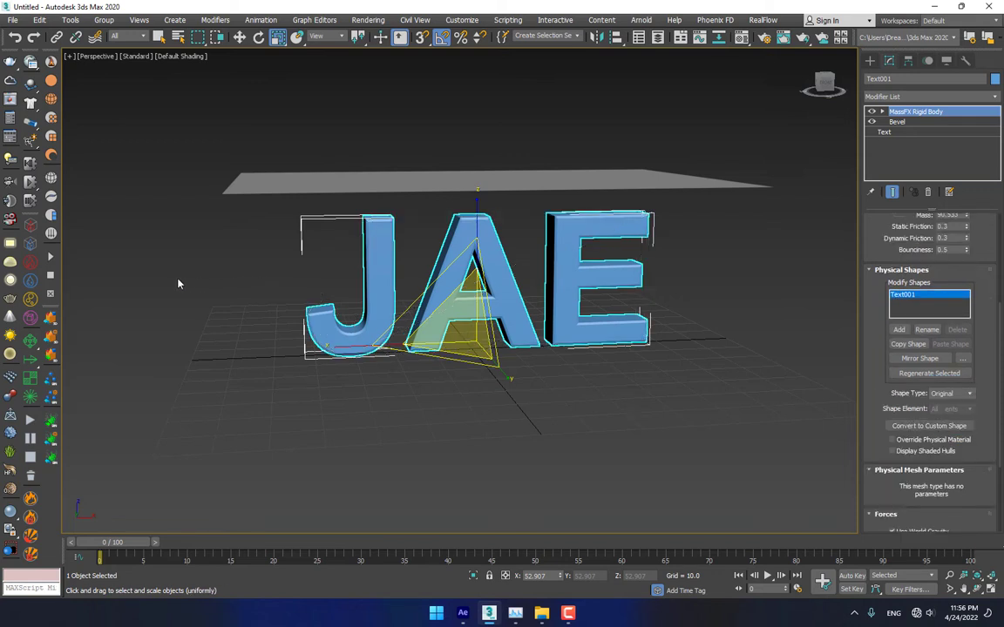
left_click(281, 188)
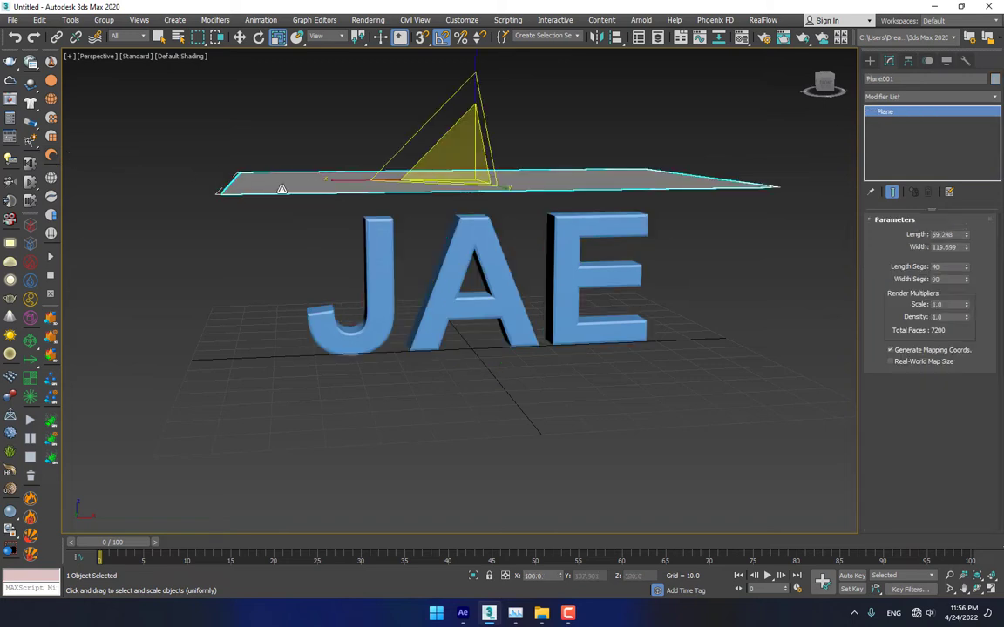
Apply mCloth to Plane001, save as cloth.max, then run and reset a test simulation
left_click(50, 117)
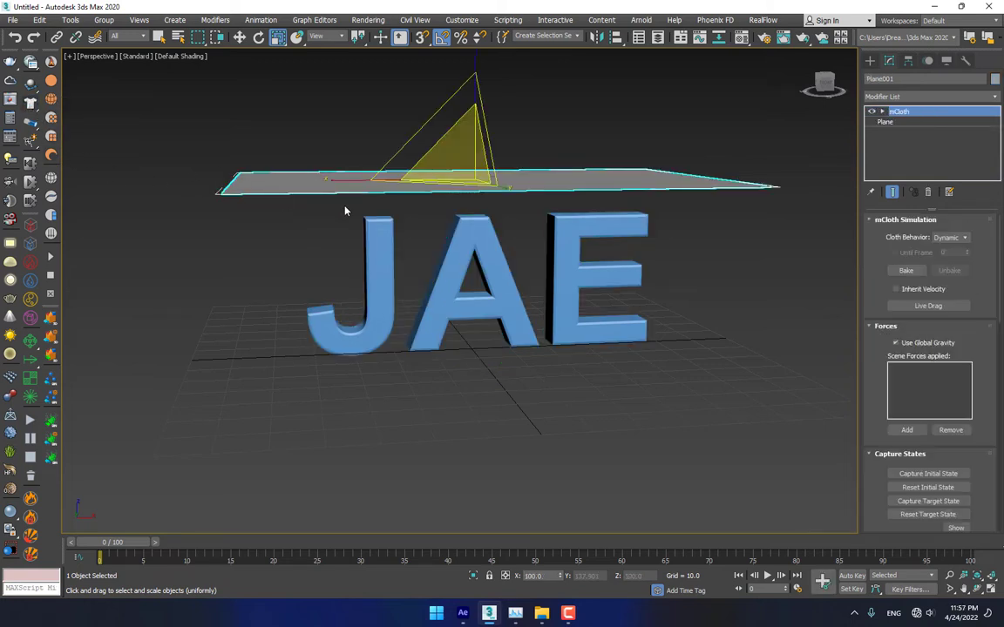
key("ctrl+s")
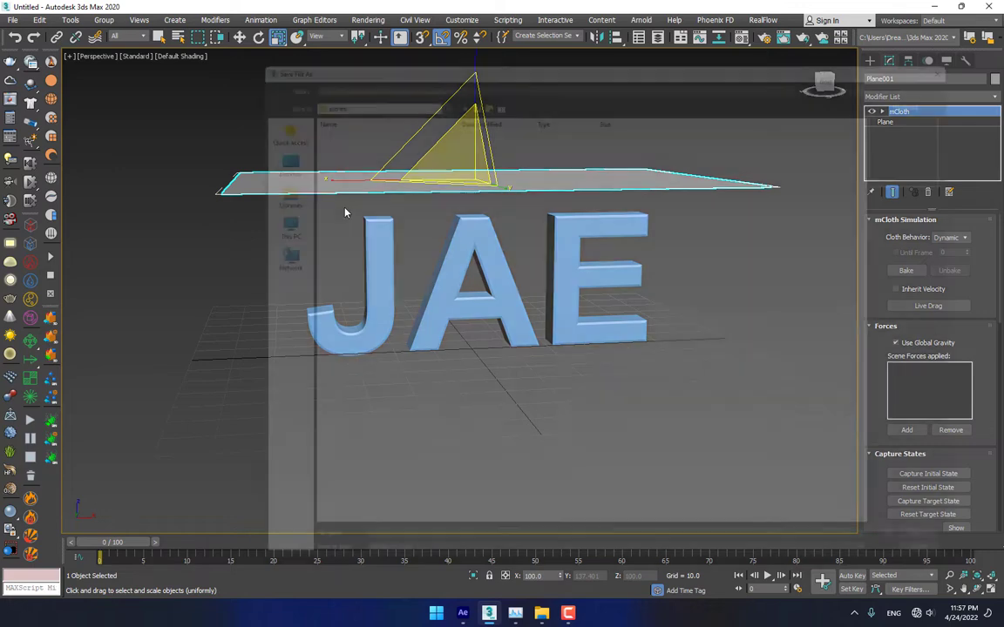
type("cloth")
key("Return")
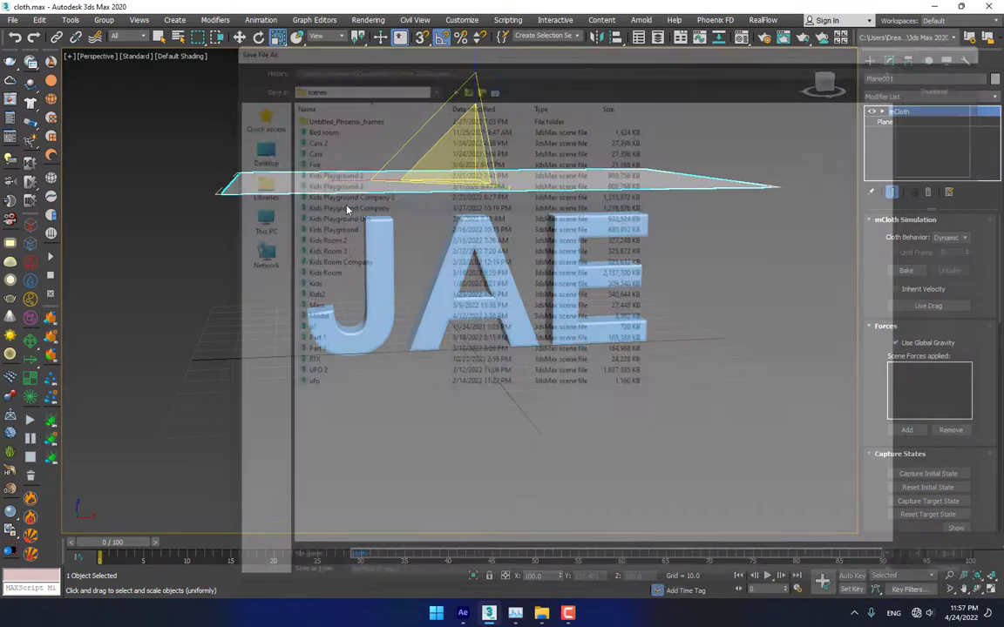
left_click(31, 183)
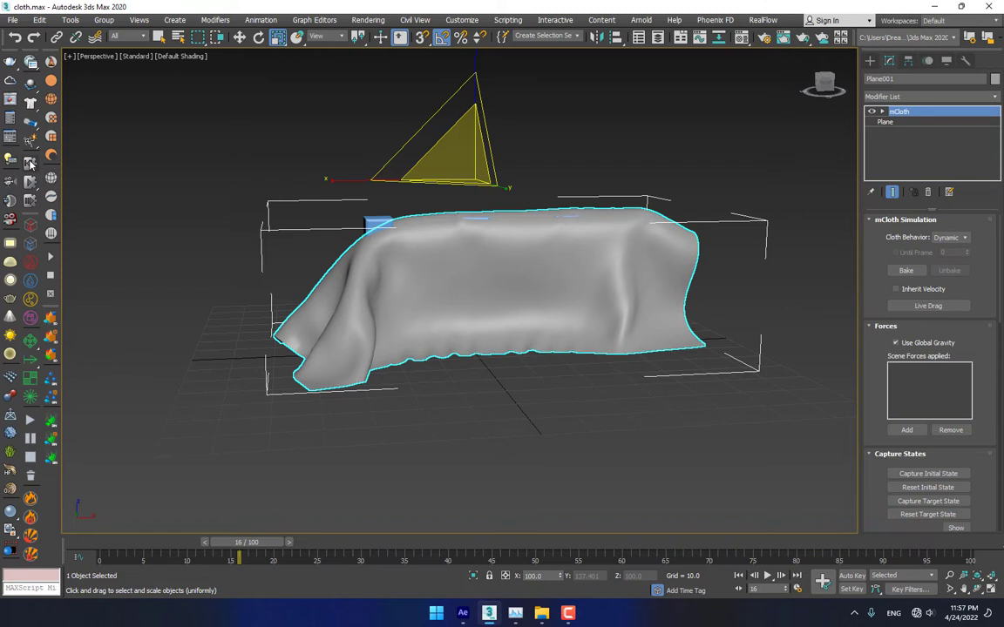
left_click(29, 163)
Change Text001's Shape Type to Concave and click Generate under Physical Mesh Parameters
left_click(379, 261)
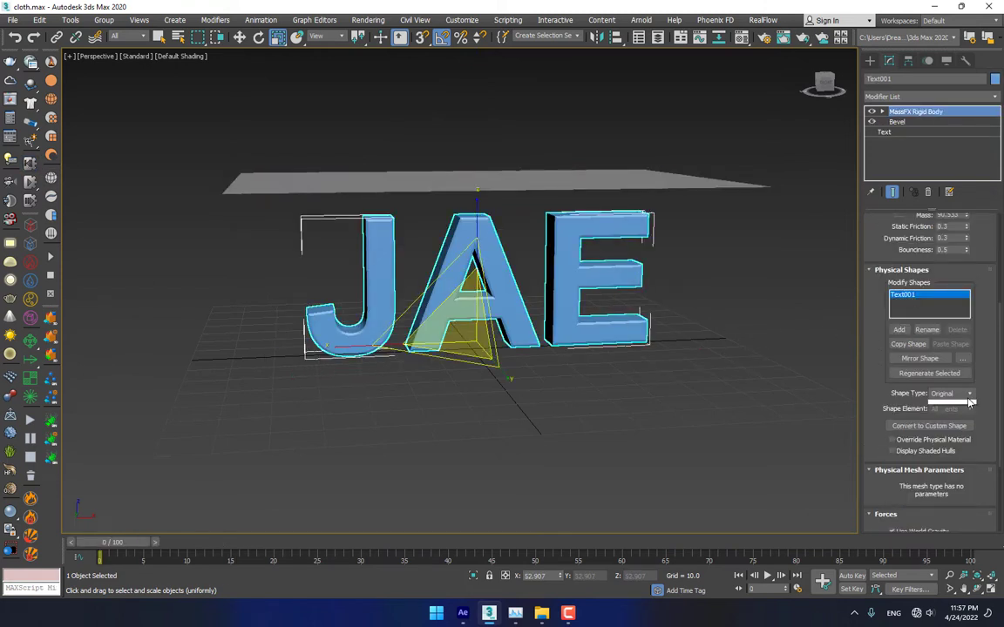
left_click(968, 393)
left_click(958, 429)
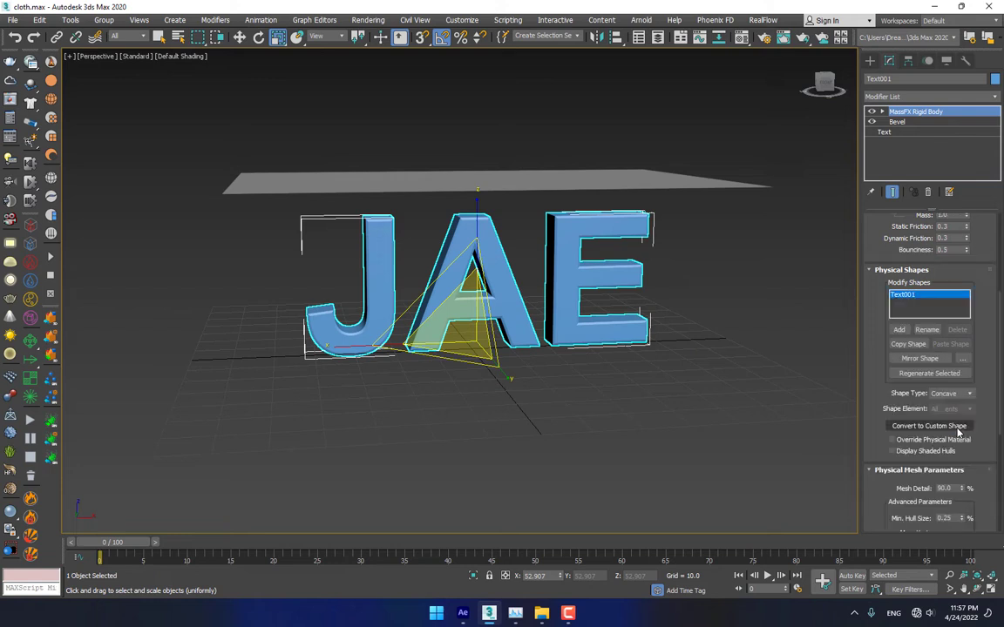
scroll(871, 429, "down", 5)
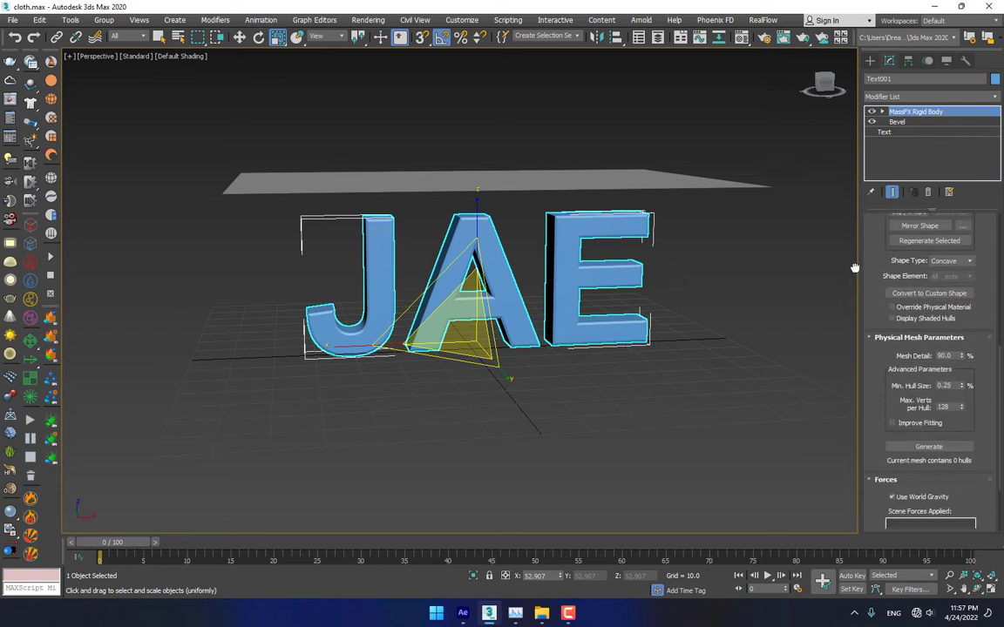
left_click(929, 406)
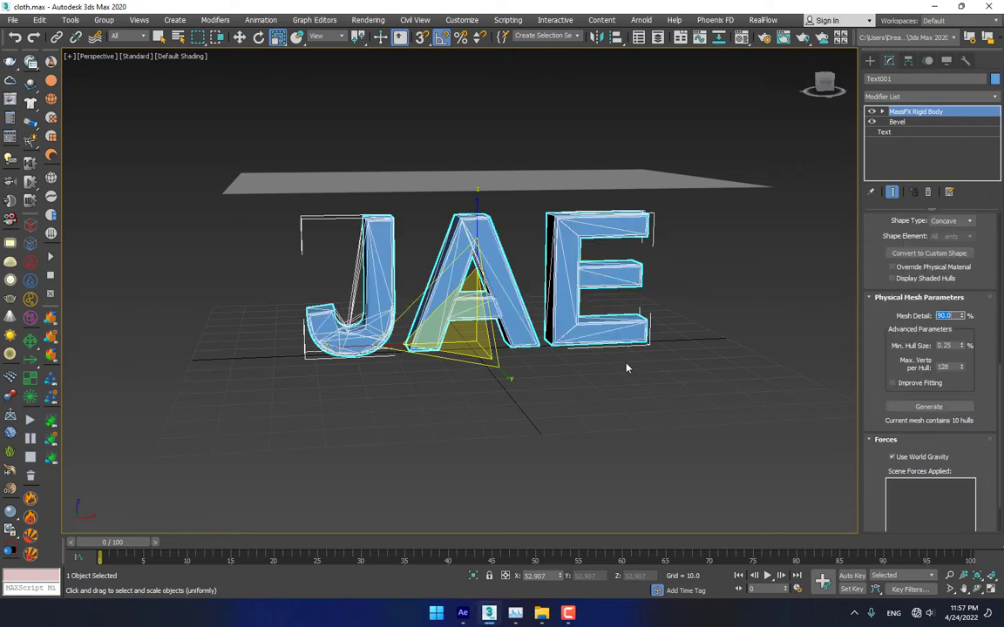
Run the mCloth simulation and drag the cloth so it re-drapes over the concave JAE letters
left_click(120, 170)
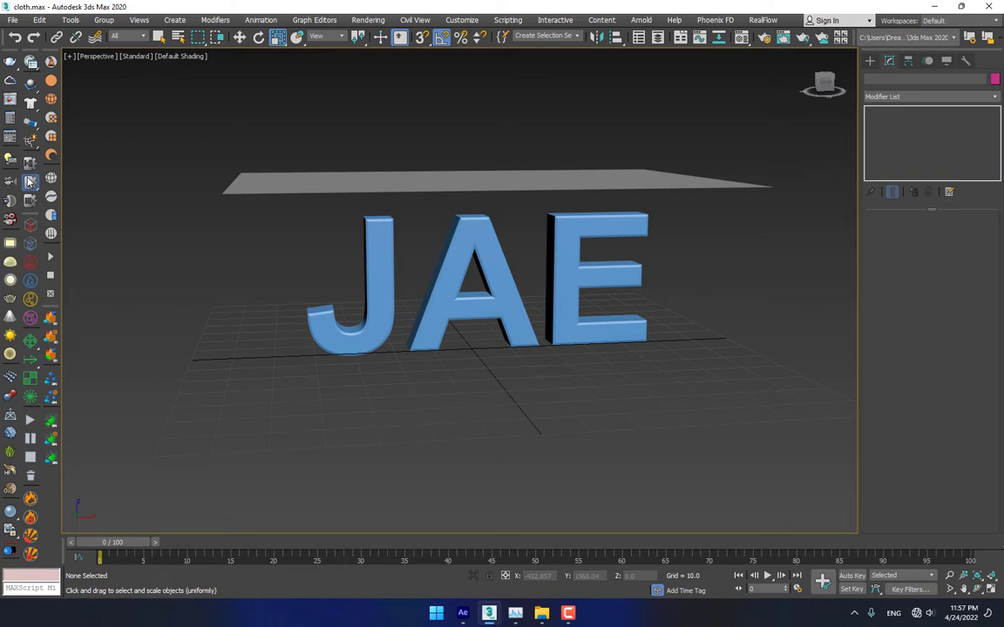
left_click(29, 181)
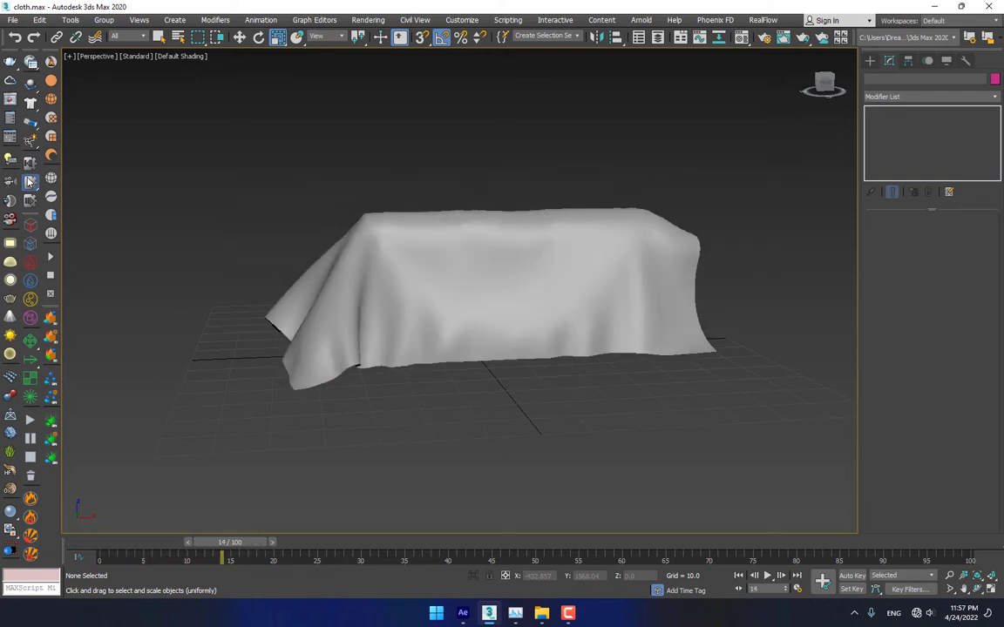
left_click_drag(393, 240, 369, 239)
middle_click_drag(369, 239, 401, 239, "alt")
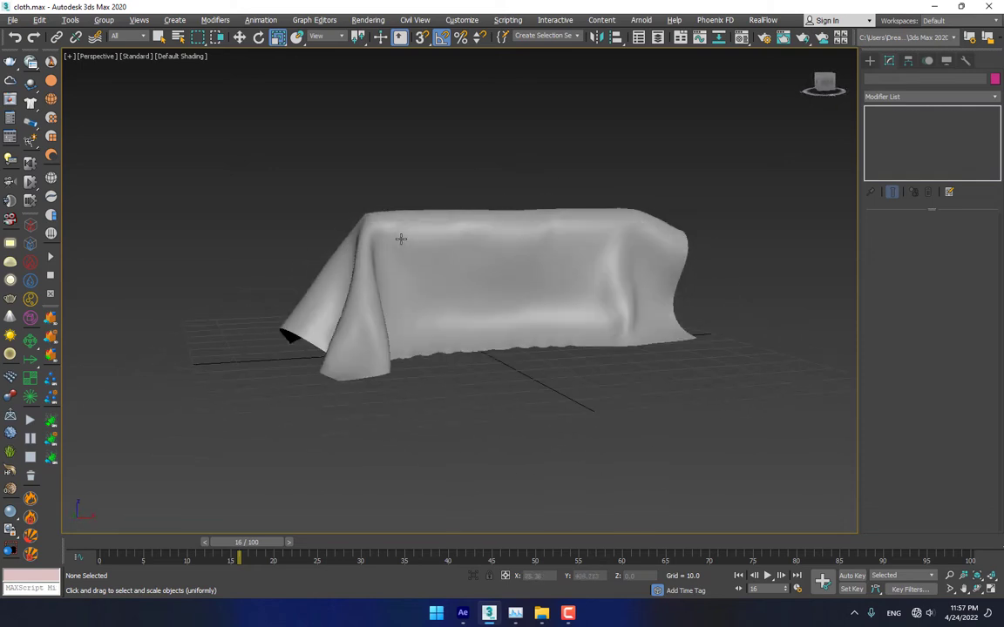
left_click(431, 239)
Convert the draped cloth to an Editable Poly from the quad menu
right_click(523, 255)
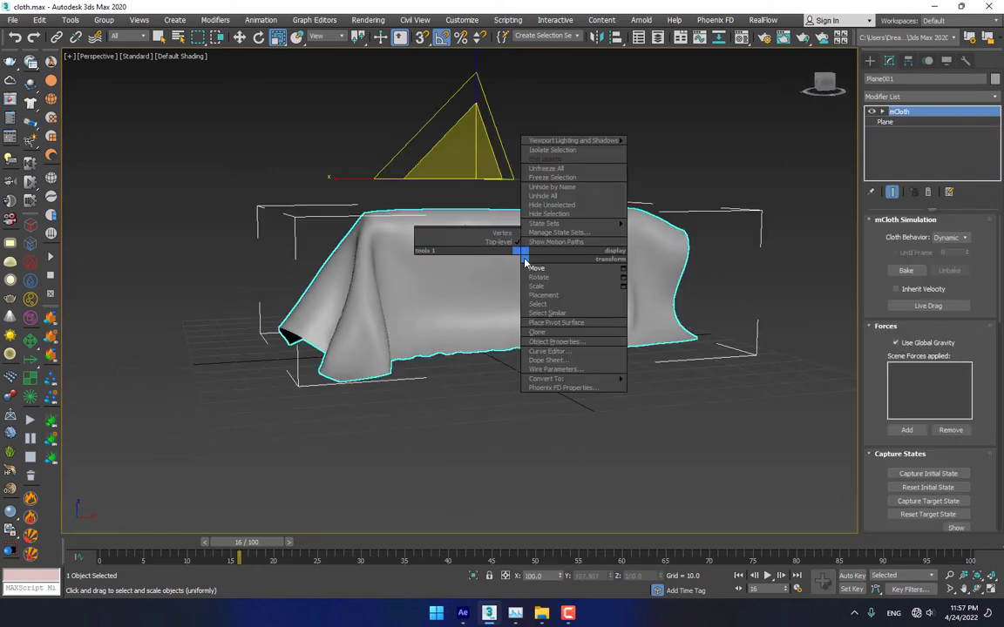
mouse_move(575, 379)
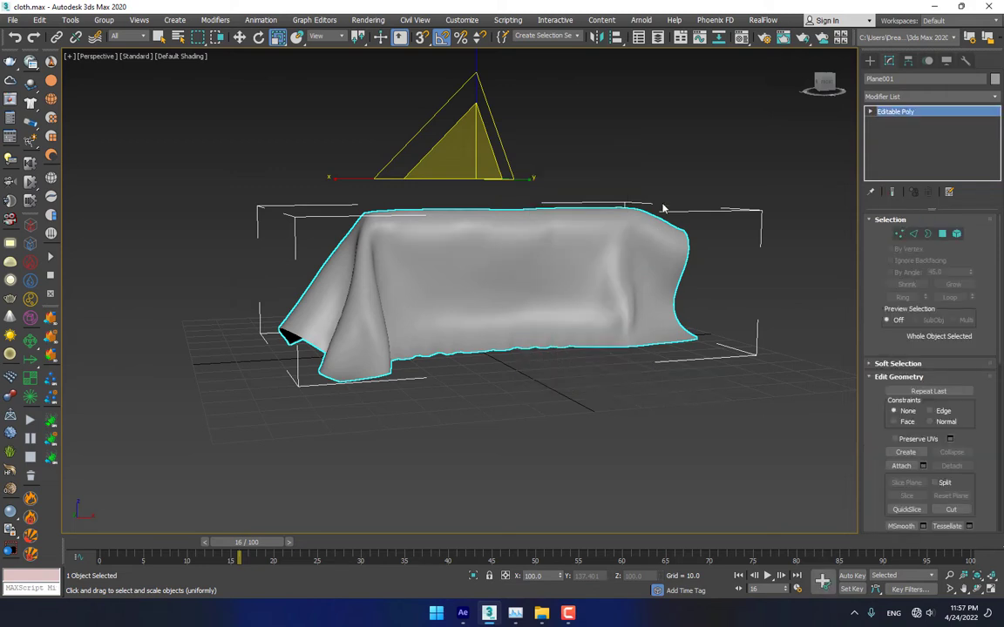
key("ctrl+d")
key("ctrl+a")
key("Home")
Raise the cloth slightly on Z, switch to Paint Selection Region, and apply a new mCloth
key("w")
left_click_drag(486, 197, 486, 189)
left_click(500, 391)
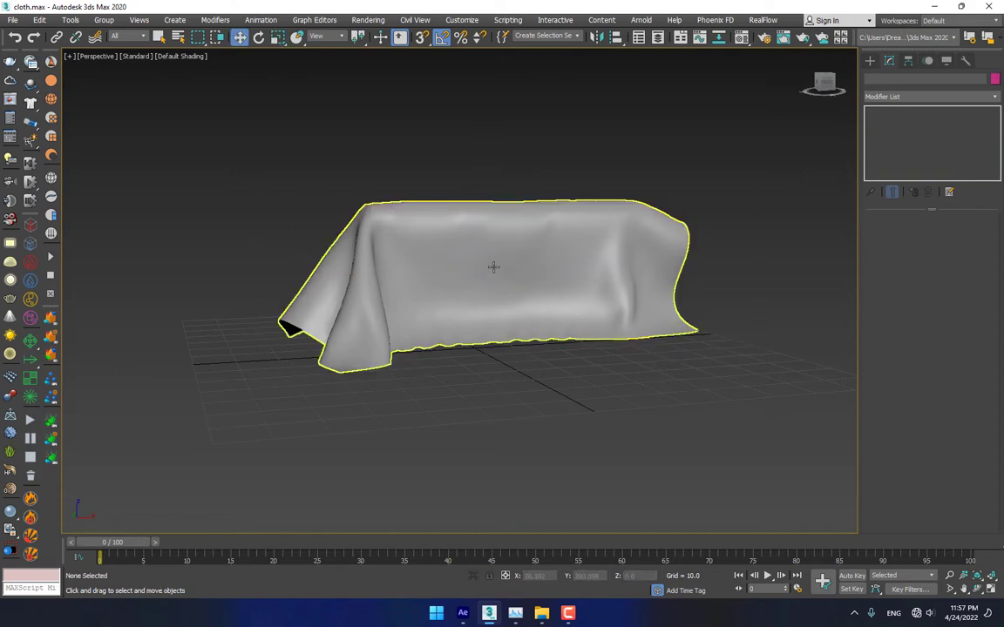
left_click(471, 267)
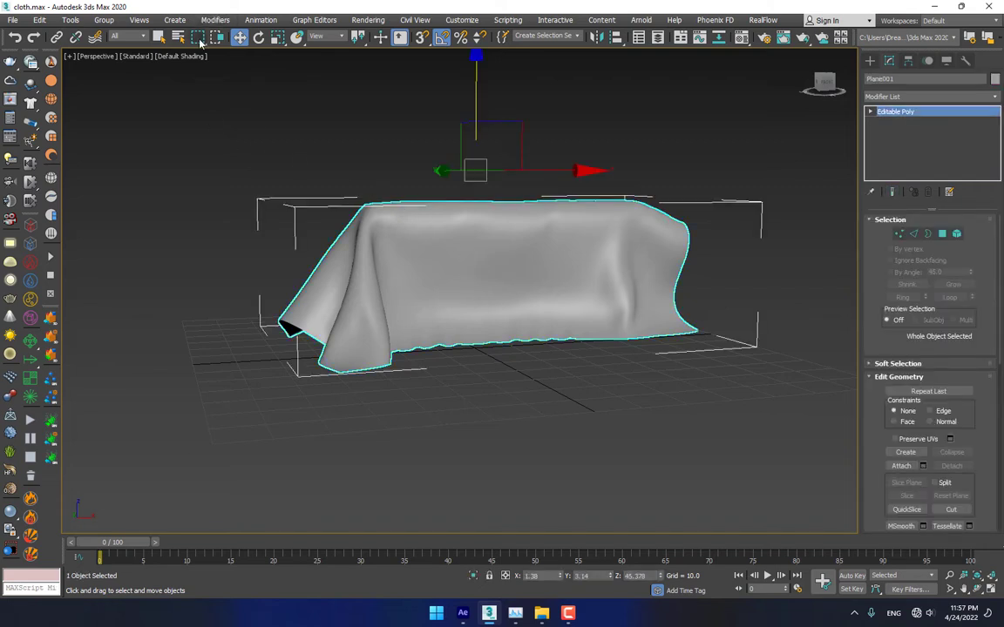
left_click_drag(199, 41, 201, 132)
left_click(31, 102)
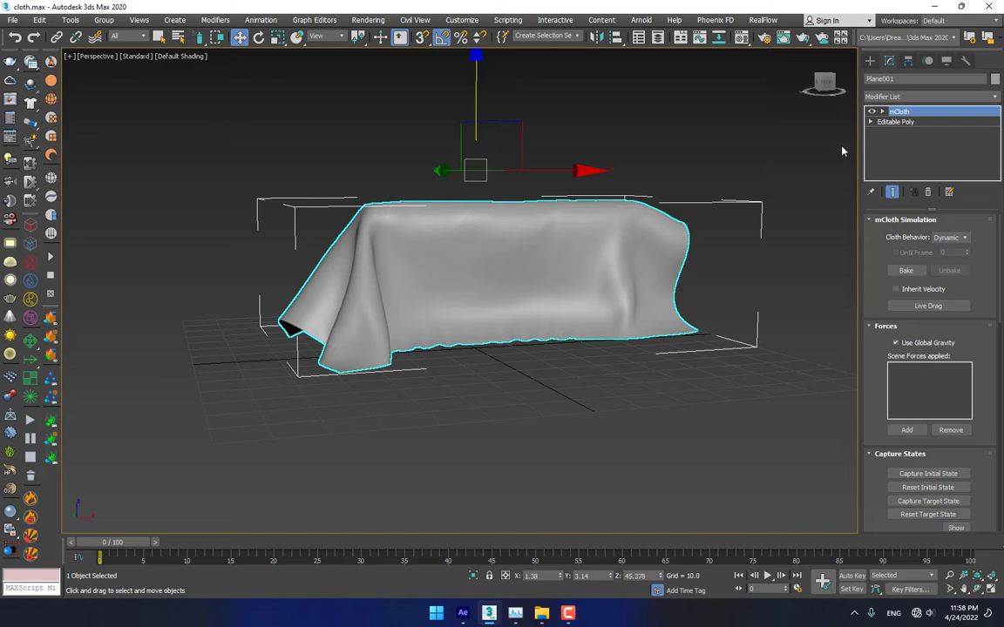
At vertex level, select the cloth's top-edge vertices, grow the selection and add the left corner
left_click(882, 112)
left_click(904, 122)
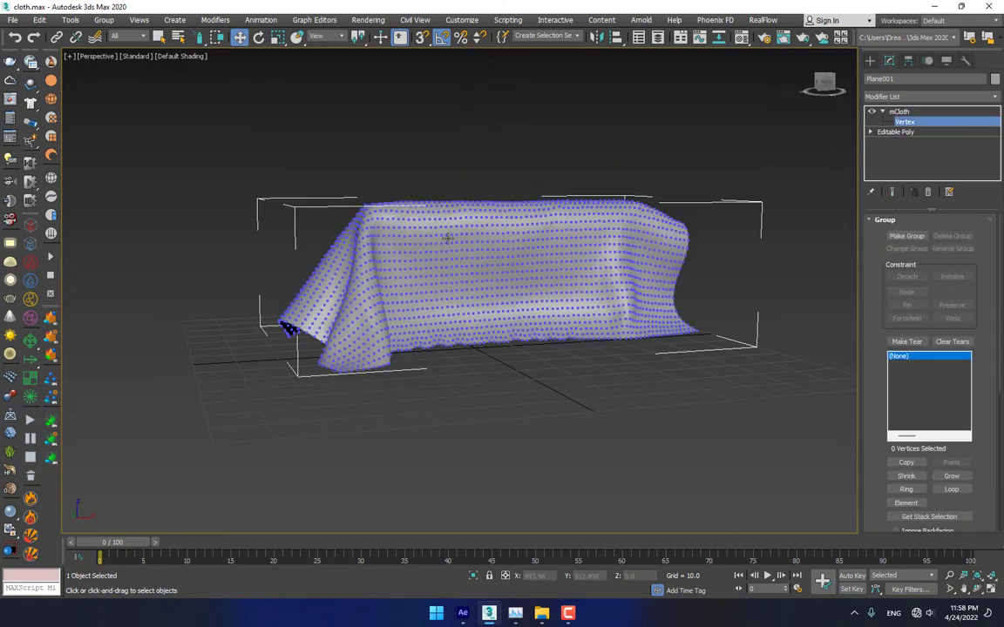
middle_click_drag(383, 249, 408, 254, "alt")
middle_click_drag(596, 215, 534, 327, "alt")
mouse_move(590, 410)
left_mouse_down()
mouse_move(569, 324)
mouse_move(522, 223)
mouse_move(502, 205)
mouse_move(408, 189)
left_mouse_up()
middle_click_drag(545, 273, 435, 289, "alt")
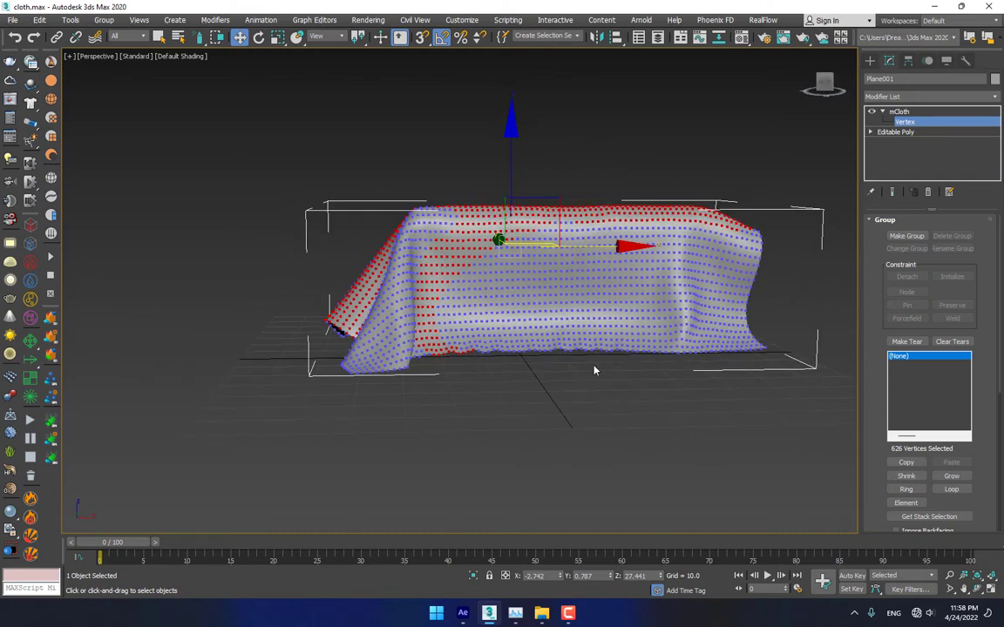
mouse_move(689, 423)
middle_mouse_down("alt")
mouse_move(625, 417)
mouse_move(663, 452)
mouse_move(684, 427)
middle_mouse_up("alt")
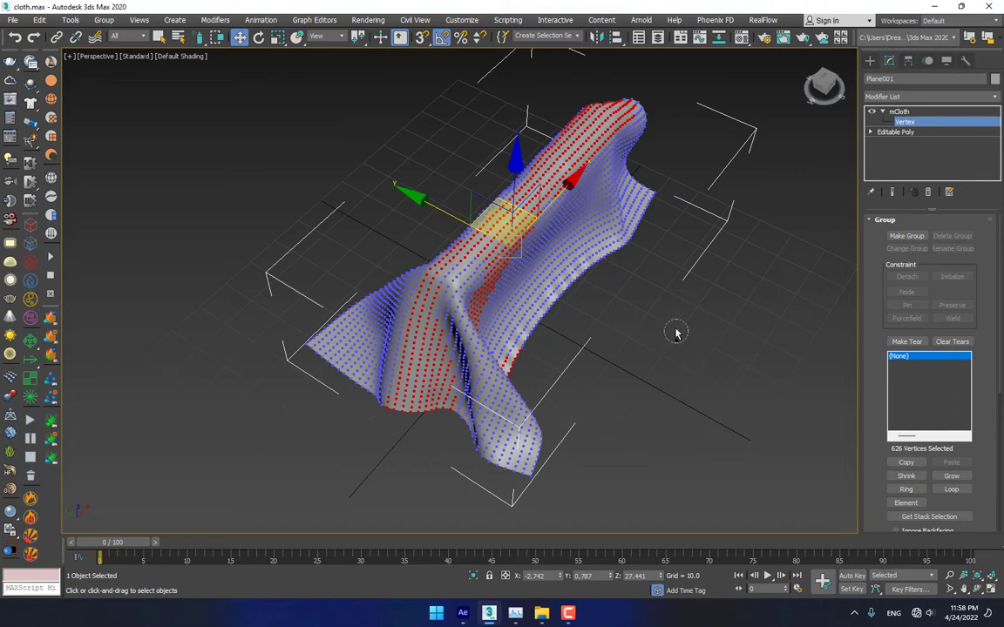
key("ctrl+Page_Up")
left_click_drag(407, 329, 329, 305, "ctrl")
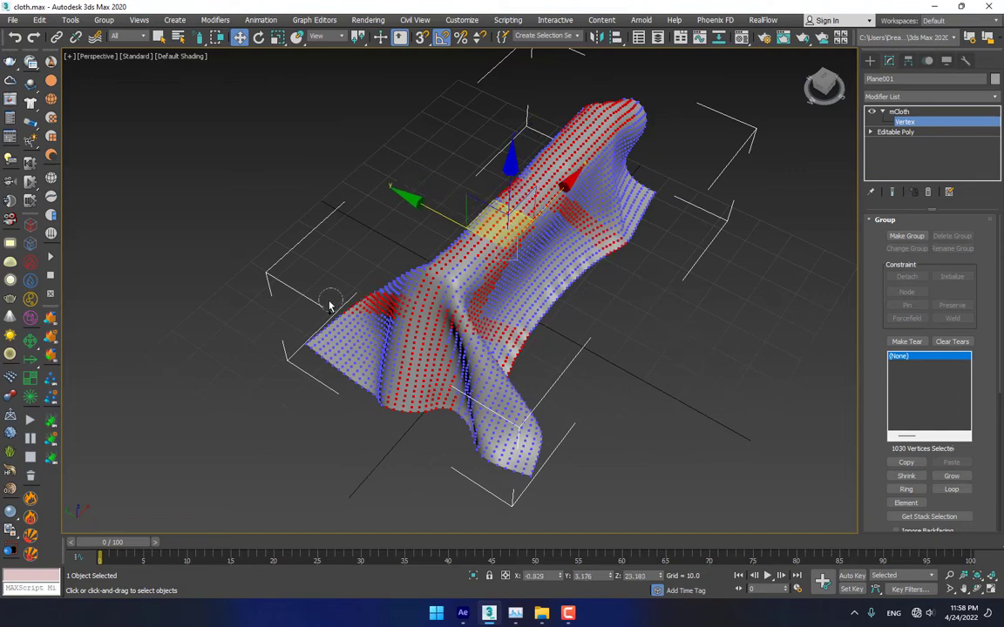
middle_click_drag(612, 329, 560, 279, "alt")
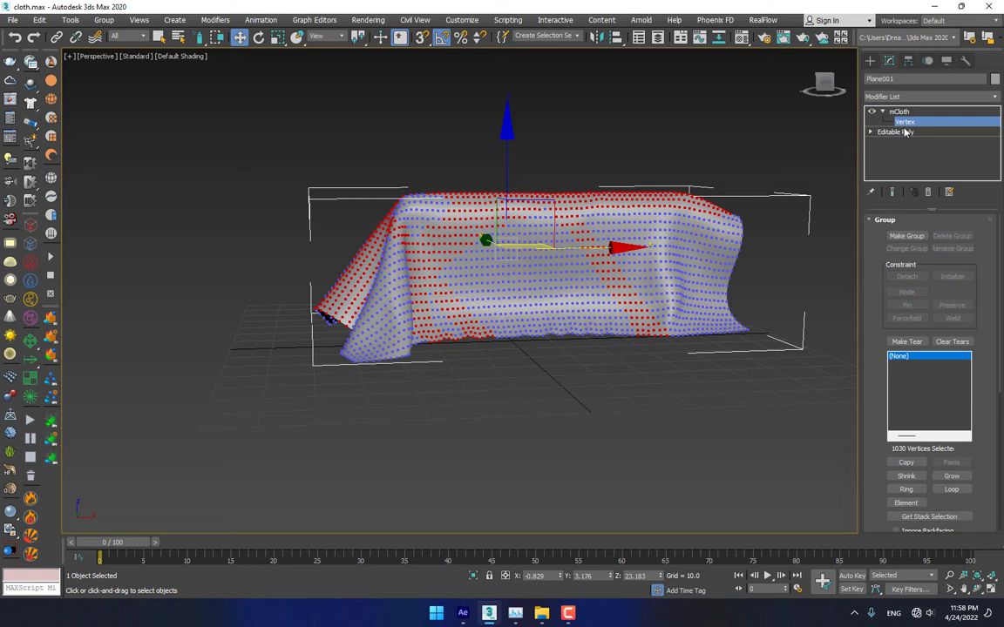
Make vertex group Group001 from the selection, return to the mCloth top level and deselect
left_click(906, 236)
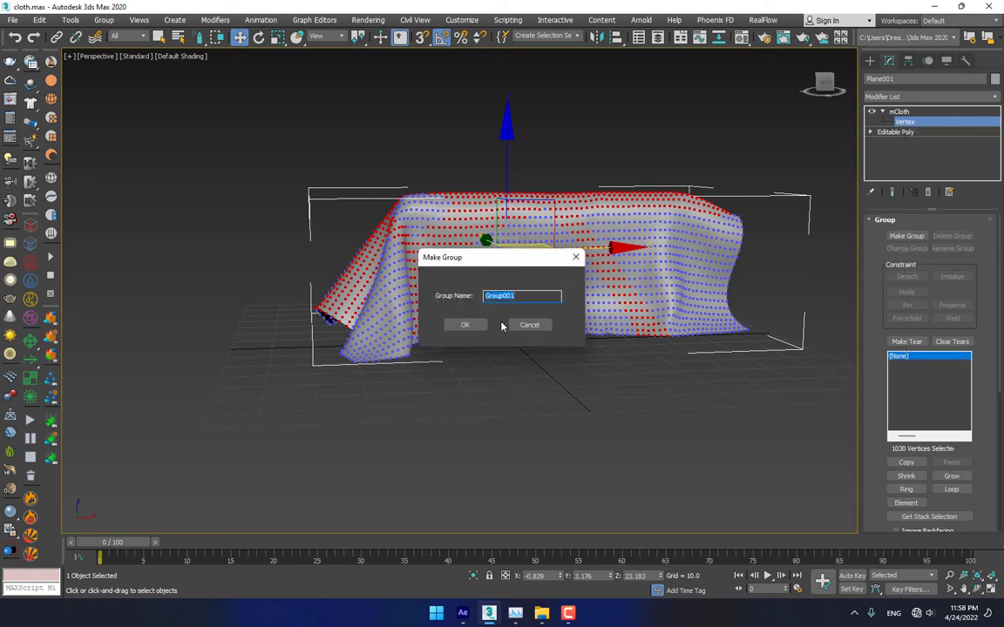
left_click(466, 325)
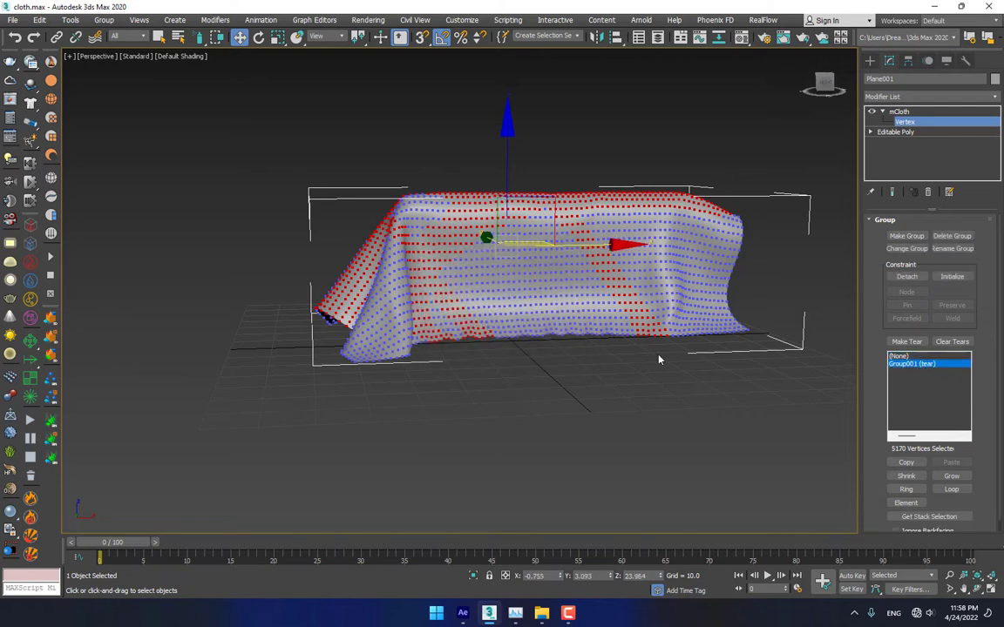
left_click(899, 112)
middle_click_drag(672, 291, 523, 327)
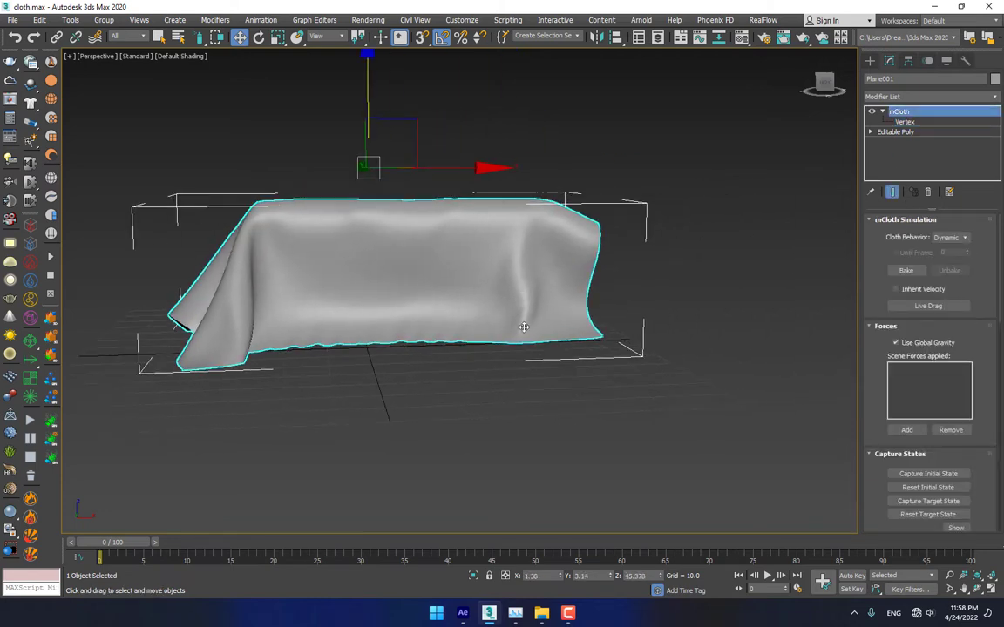
left_click(529, 394)
Create a Wind force on the floor to the left of the cloth
middle_click_drag(459, 347, 768, 241)
left_click(870, 61)
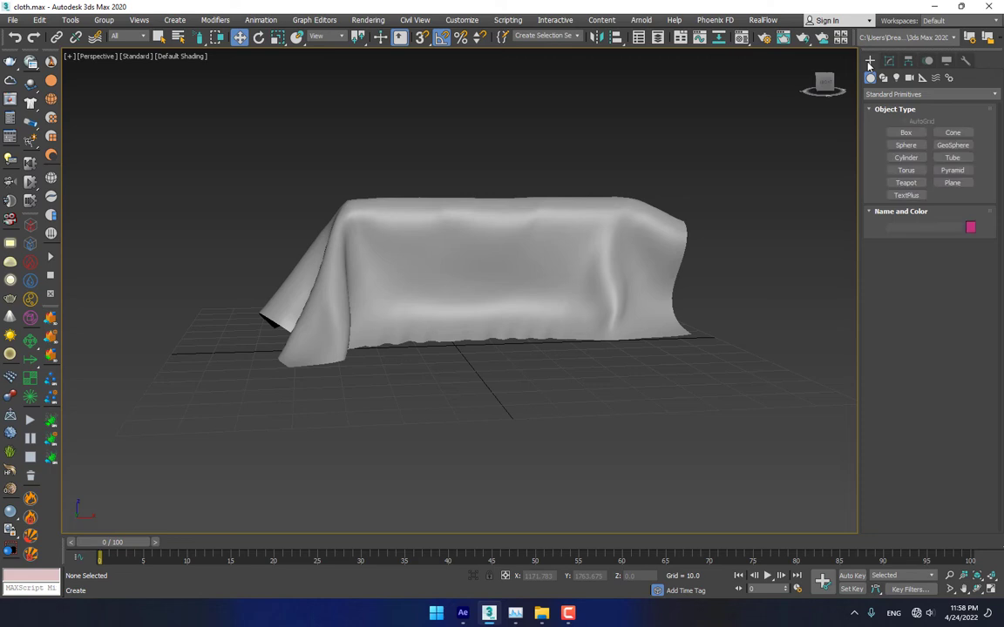
left_click(934, 78)
left_click(954, 170)
middle_click_drag(557, 322, 395, 391, "alt")
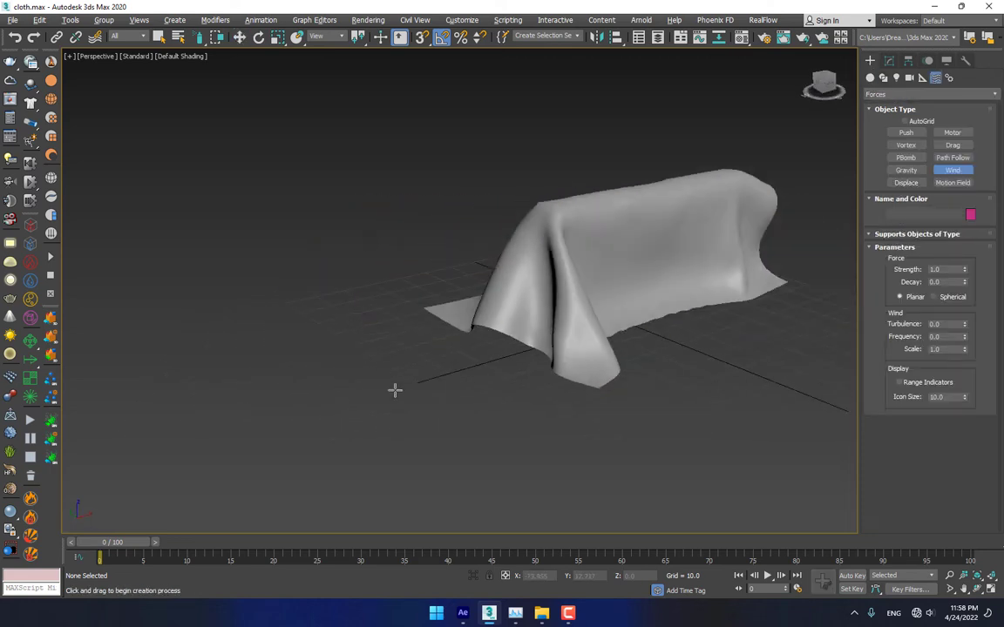
left_click_drag(365, 407, 408, 444)
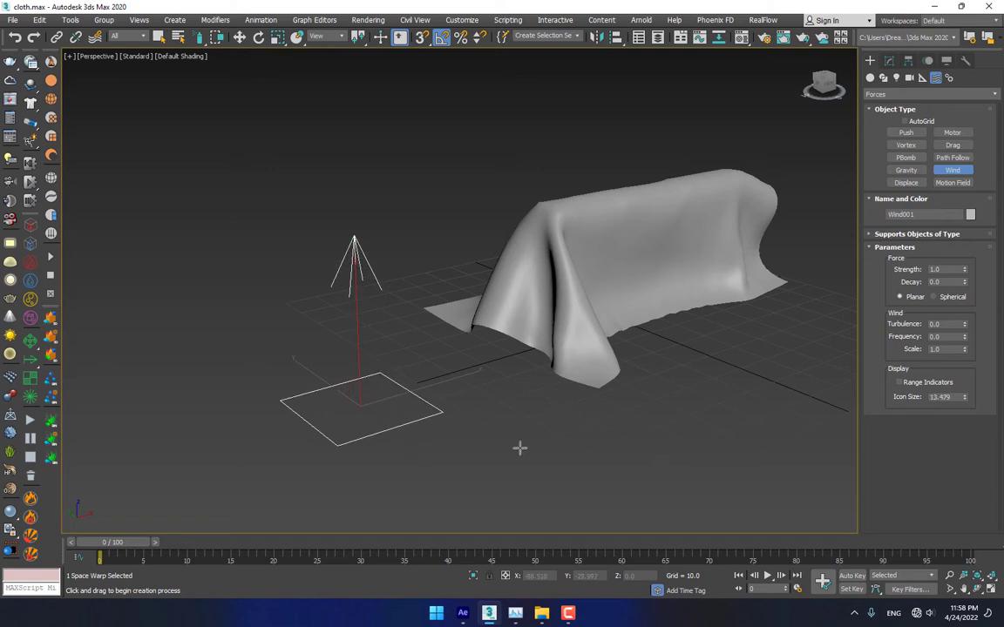
middle_click_drag(520, 448, 488, 405, "alt")
Rotate Wind001 90° about Y and move it up beside the cloth, aimed at it
key("e")
left_click_drag(426, 329, 468, 352)
key("w")
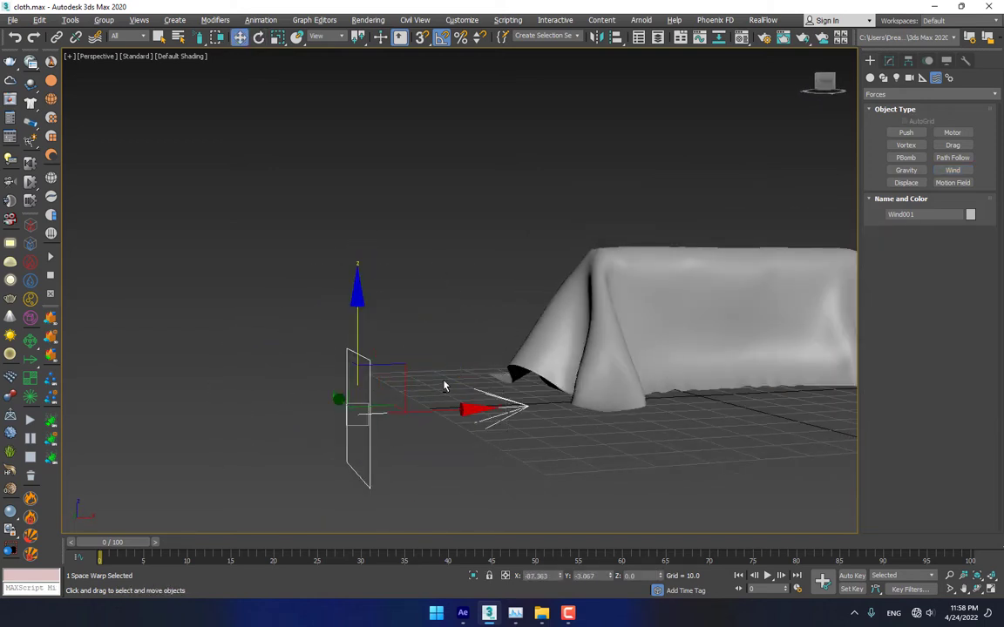
middle_click_drag(443, 386, 428, 379, "alt")
left_click_drag(404, 358, 330, 259)
middle_click_drag(498, 326, 340, 323, "alt")
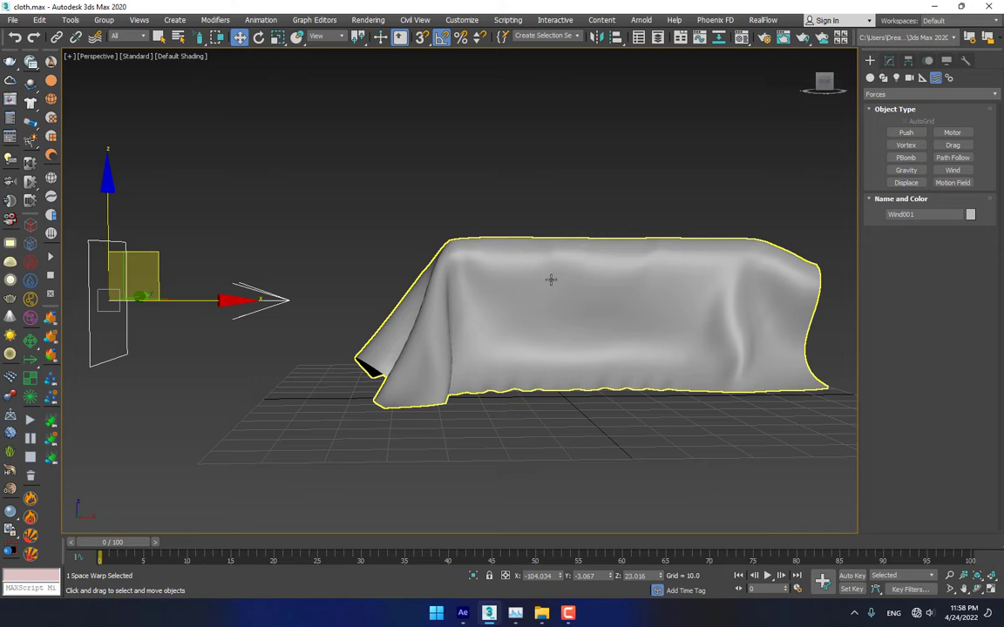
left_click(888, 61)
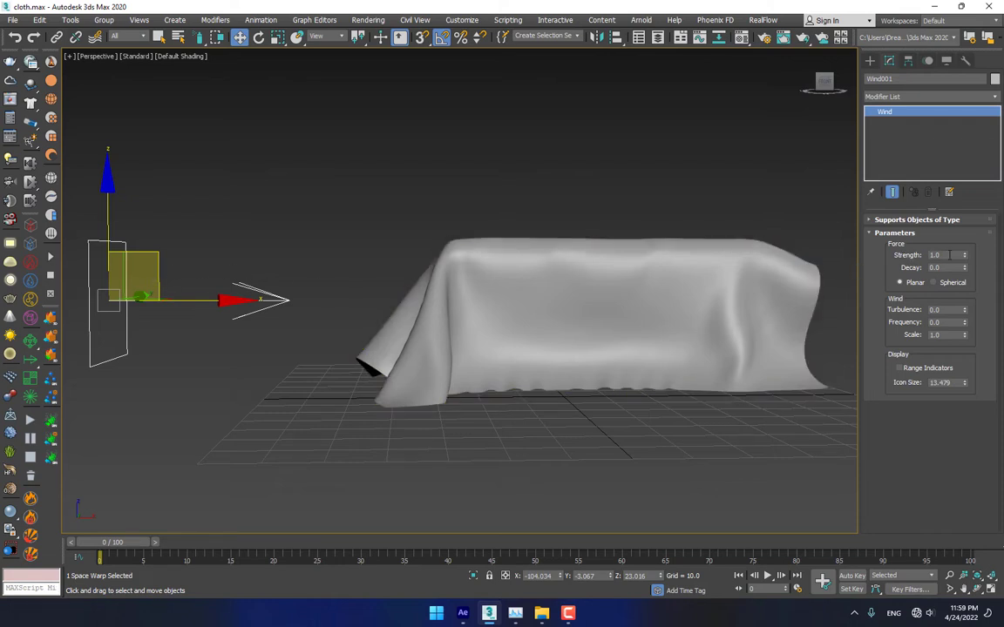
left_click(660, 287)
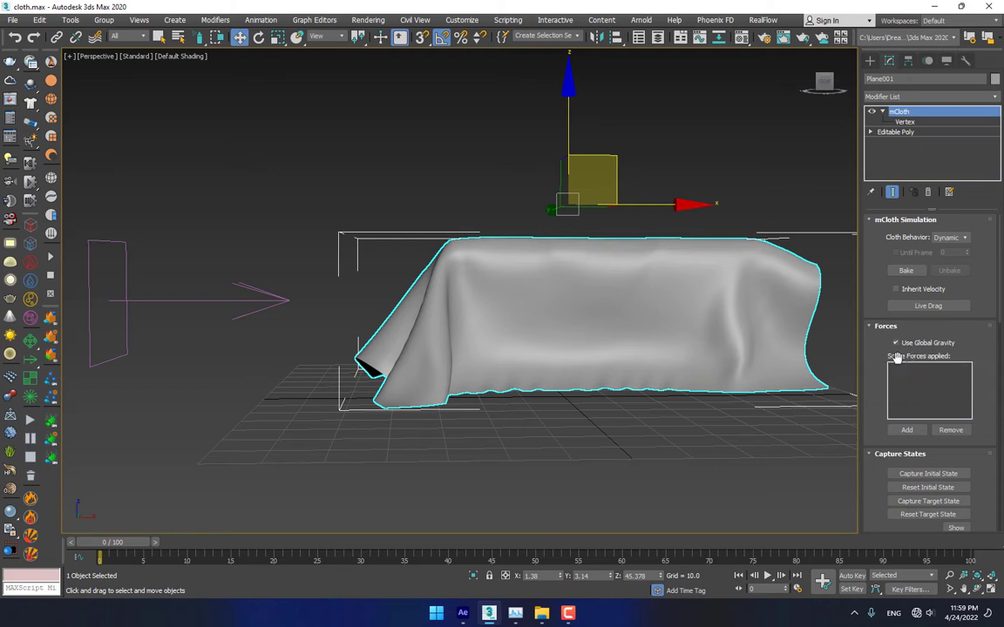
Add Wind001 to the cloth's mCloth forces, deselect, and play the animation
left_click(908, 431)
left_click(242, 298)
left_click(347, 223)
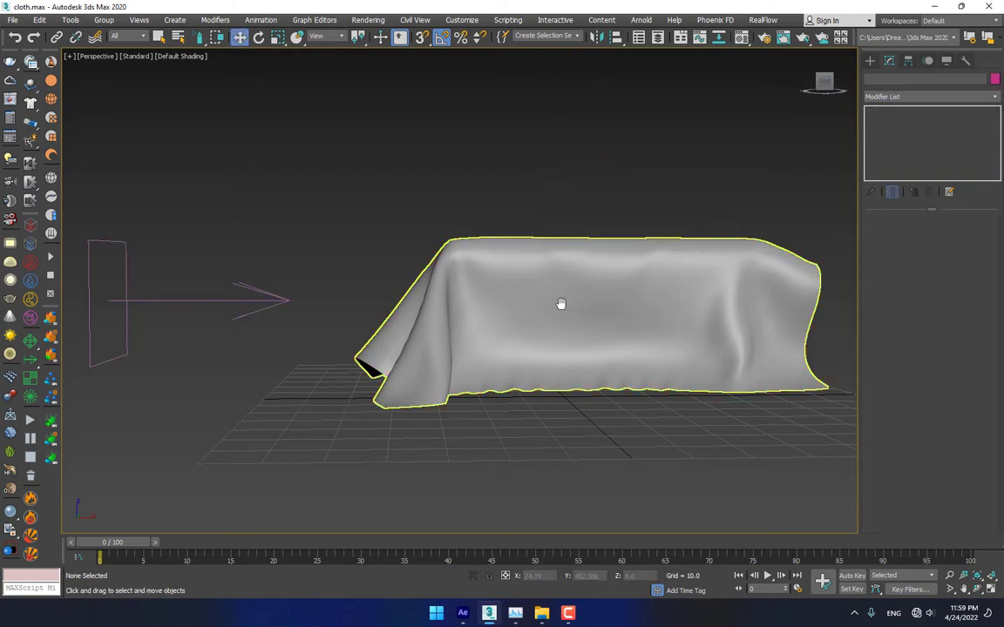
middle_click_drag(560, 302, 220, 355, "alt")
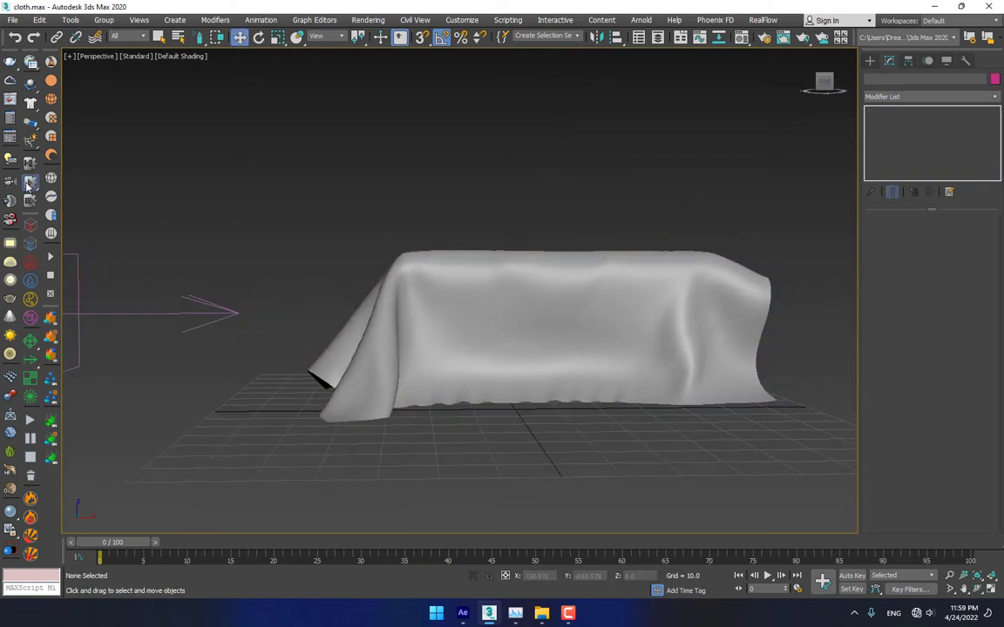
key("/")
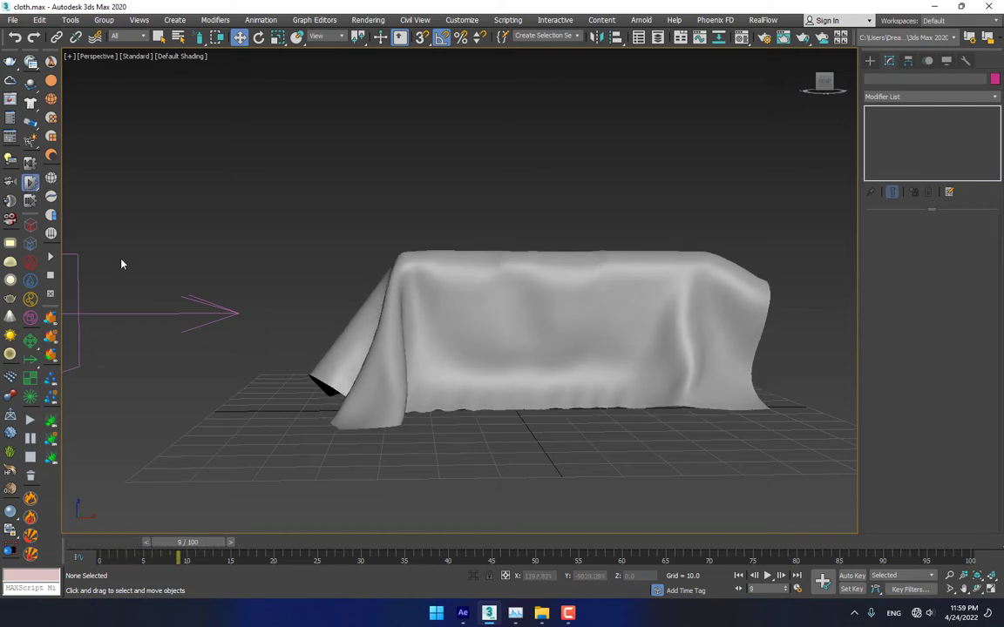
Select Wind001 and raise its Strength stepwise (28, 97, 263, 405) up to 704.288
left_click(209, 305)
left_click_drag(965, 255, 967, 174)
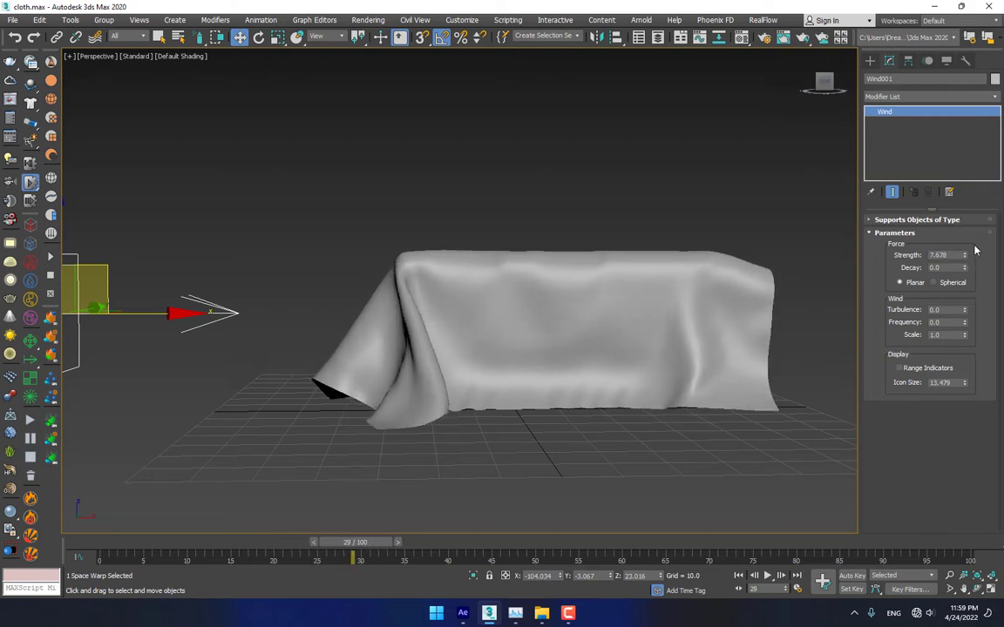
left_click_drag(965, 255, 969, 205)
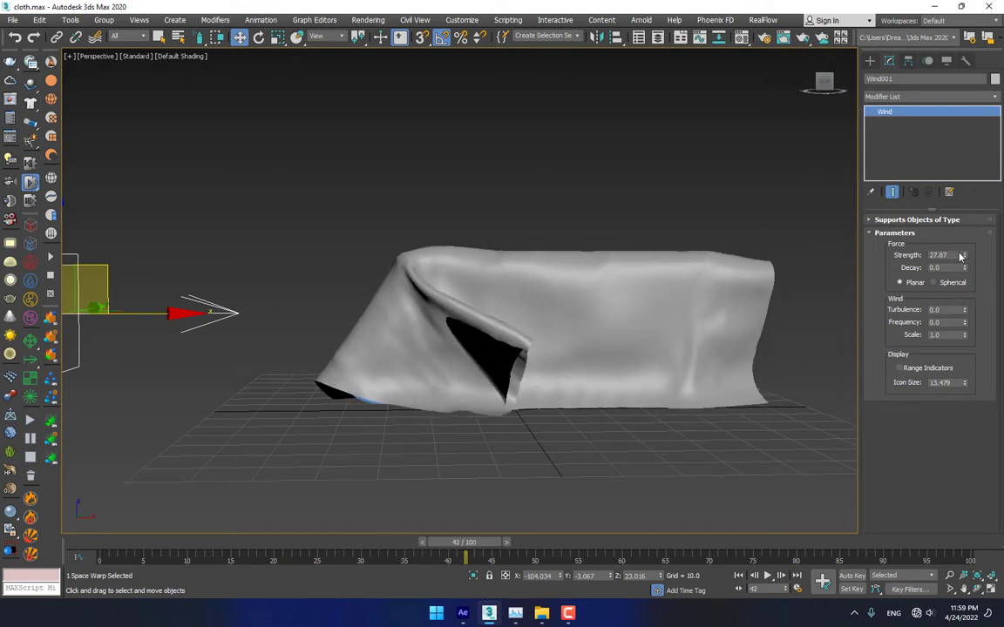
left_click_drag(964, 254, 967, 106)
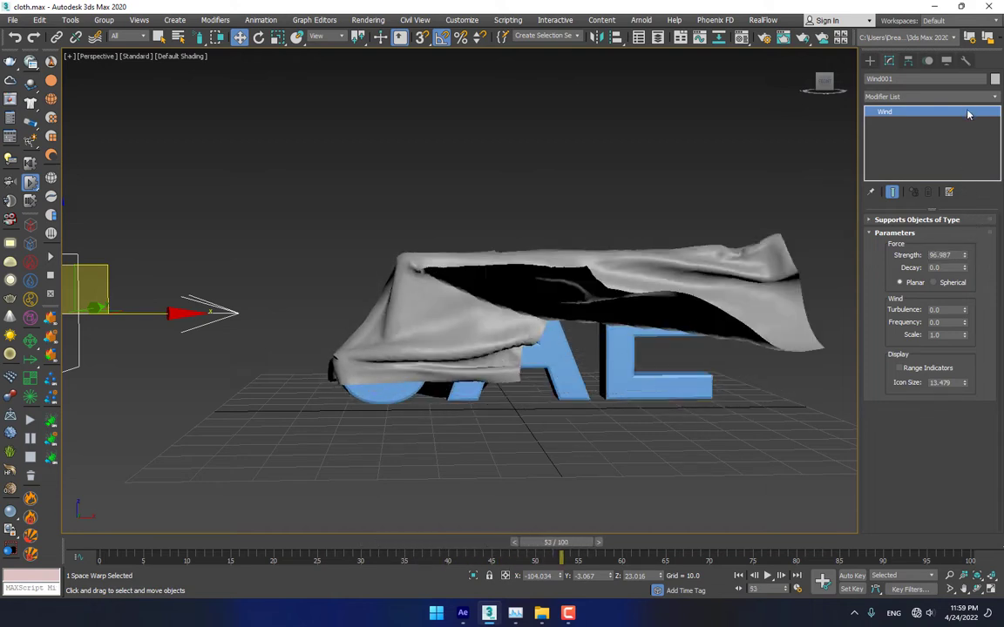
left_click_drag(964, 255, 974, 173)
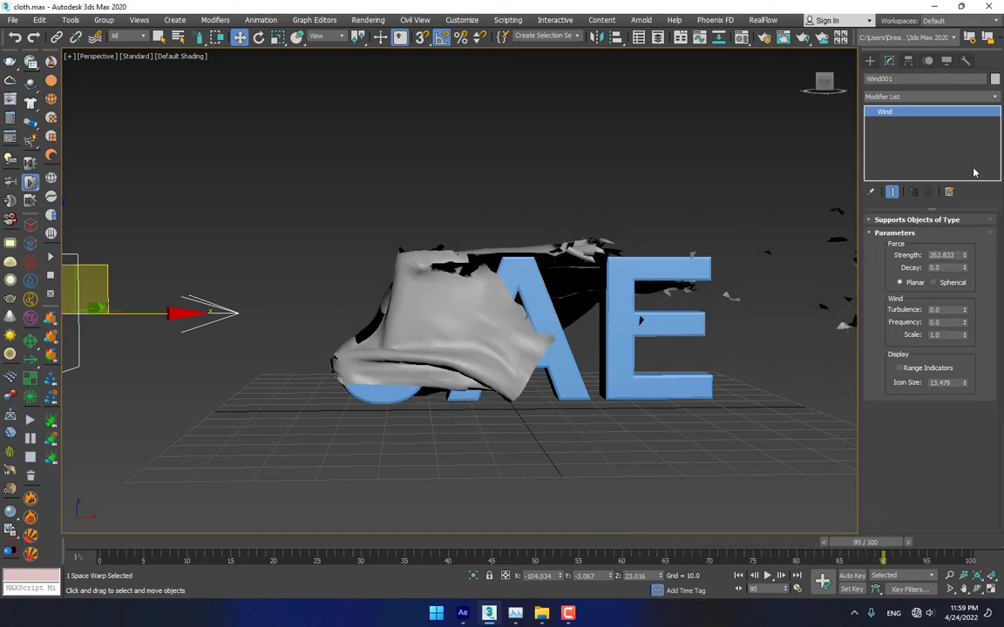
left_click_drag(965, 263, 970, 198)
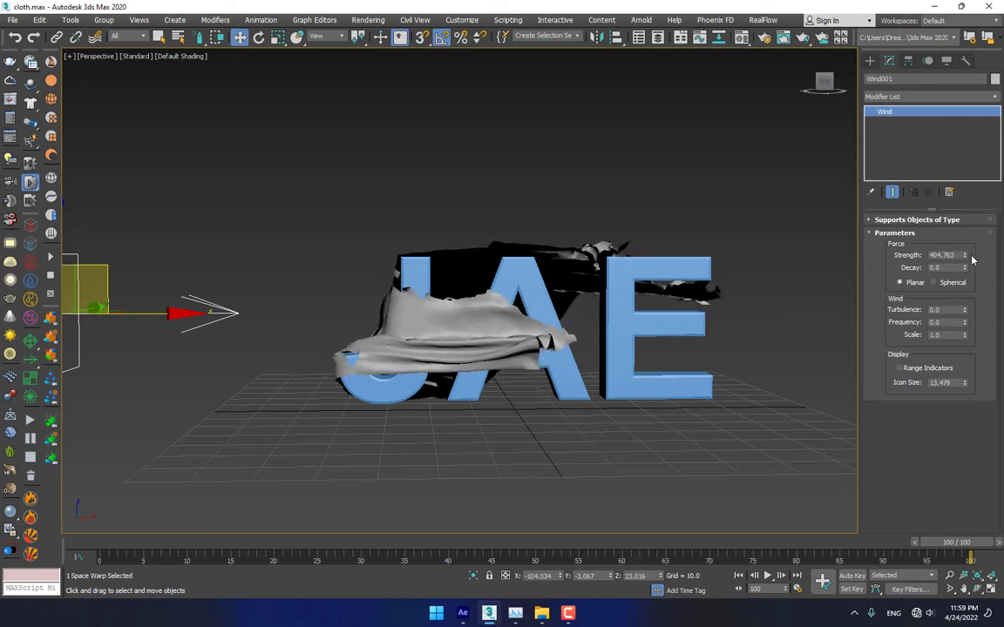
left_click_drag(966, 255, 964, 212)
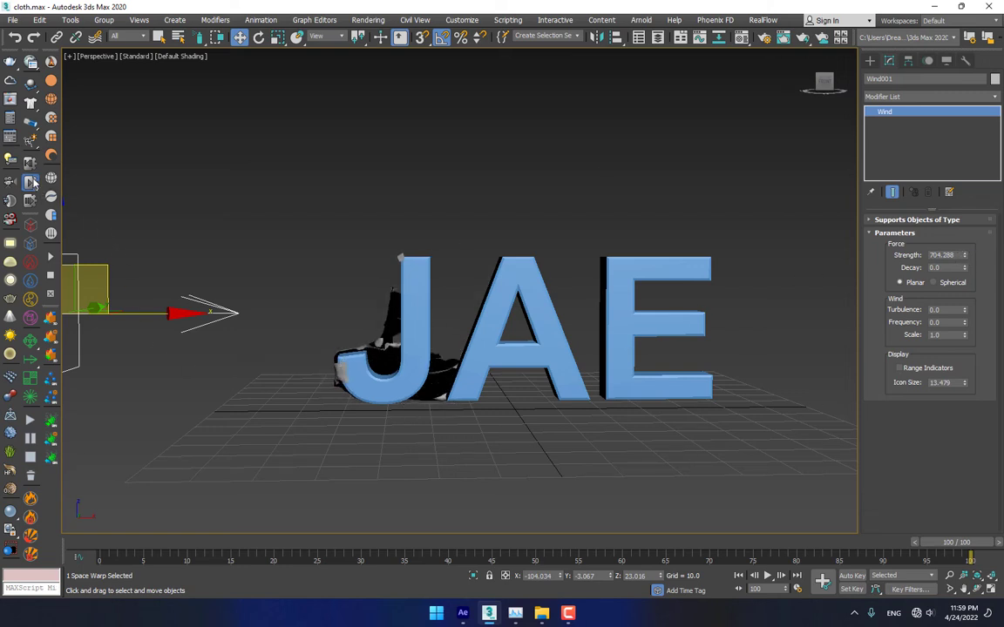
At frame 0, turn Wind001 20° about Z and set its Strength to 50
left_click(30, 165)
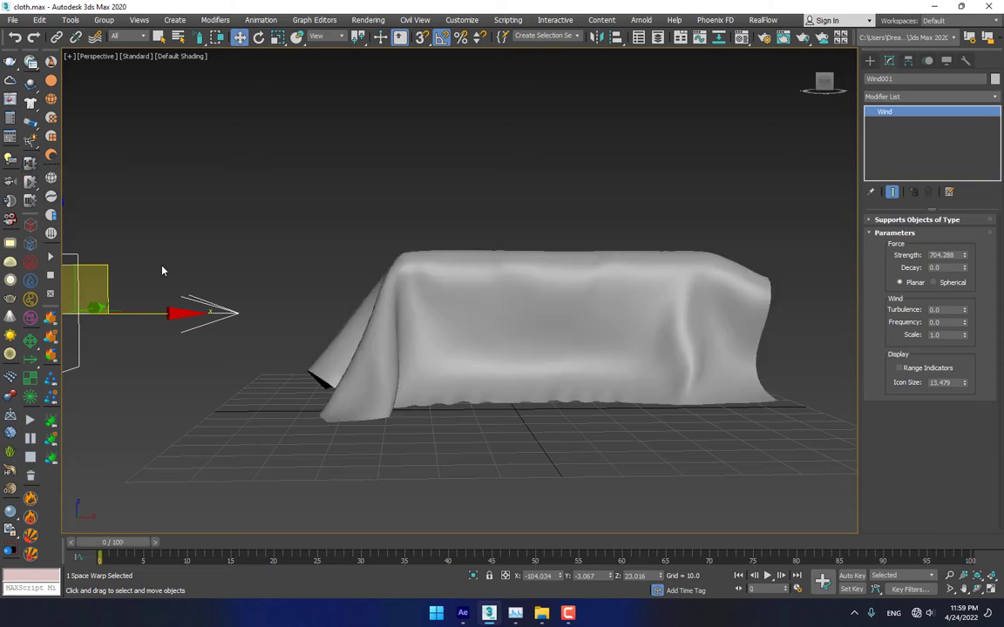
middle_click_drag(285, 311, 374, 320, "alt")
key("e")
left_click_drag(271, 385, 285, 384)
key("w")
middle_click_drag(234, 336, 432, 309, "alt")
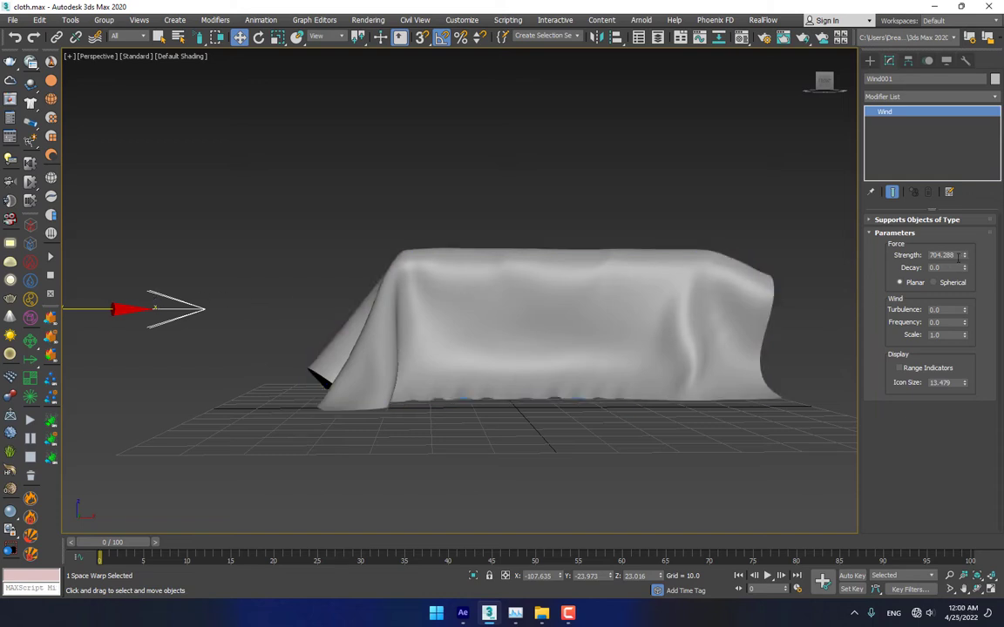
type("0")
key("Return")
With Auto Key, key Strength 150 at frame 30 and 500 at frame 60, then rewind to 0
left_click(852, 577)
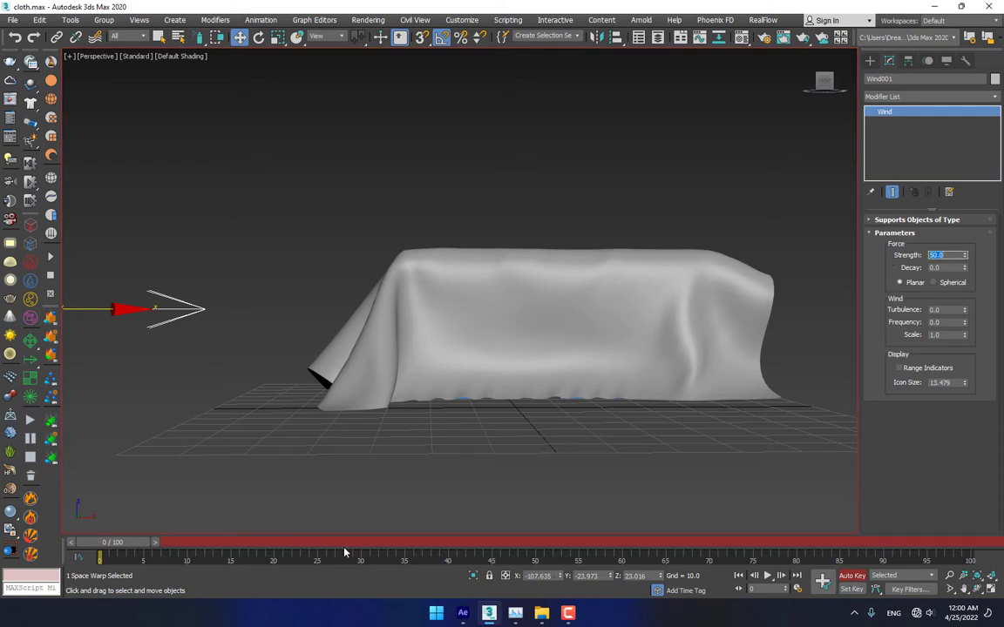
left_click_drag(118, 553, 363, 548)
type("150")
key("Return")
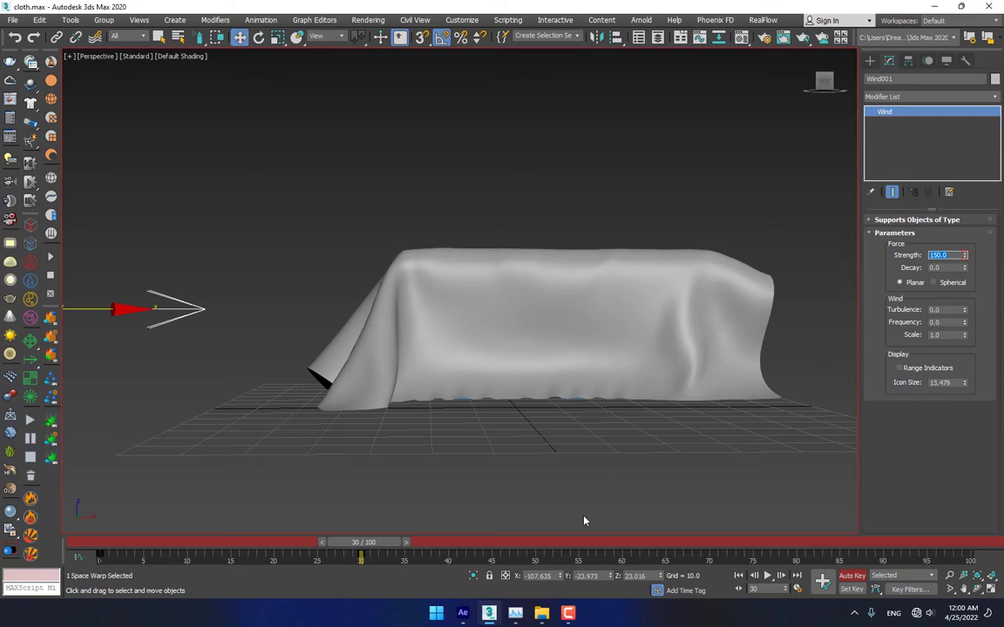
left_click(620, 547)
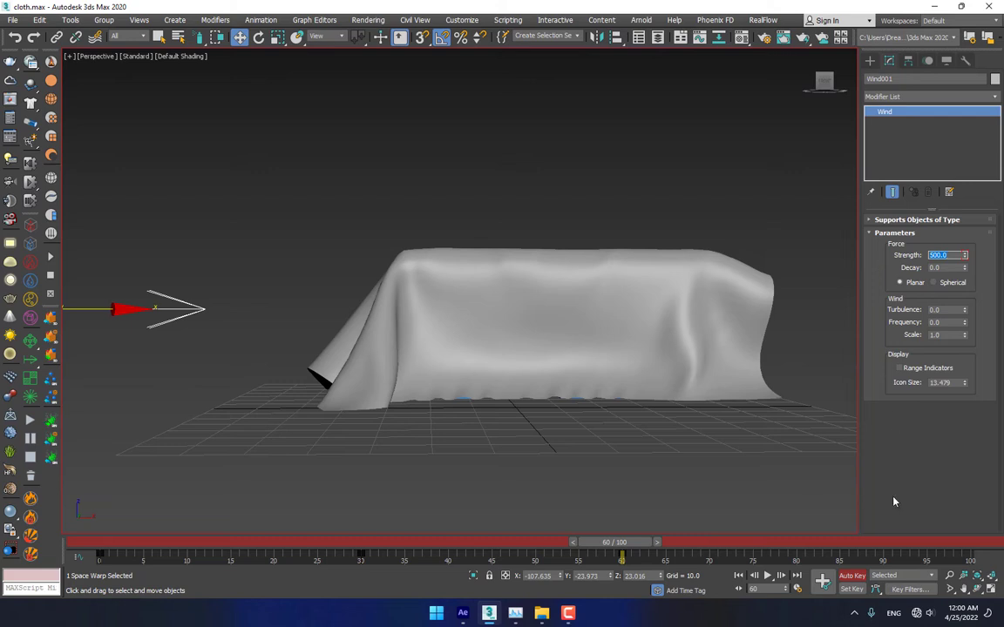
left_click(853, 577)
left_click(91, 542)
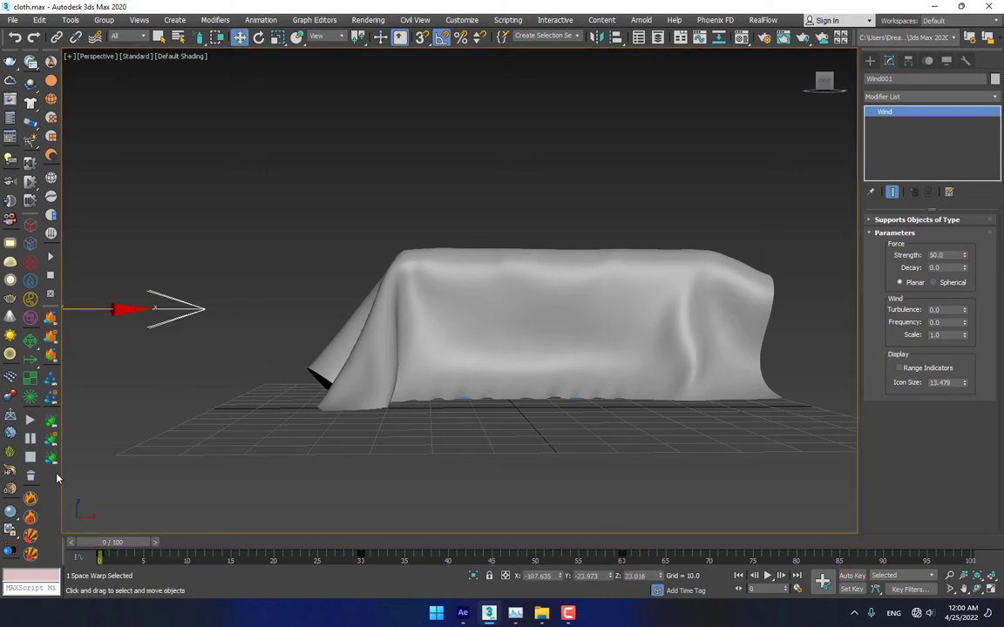
left_click(29, 181)
With Auto Key on at frame 0, rotate Wind001 about Z and move it along Y
middle_click_drag(294, 291, 352, 330, "alt")
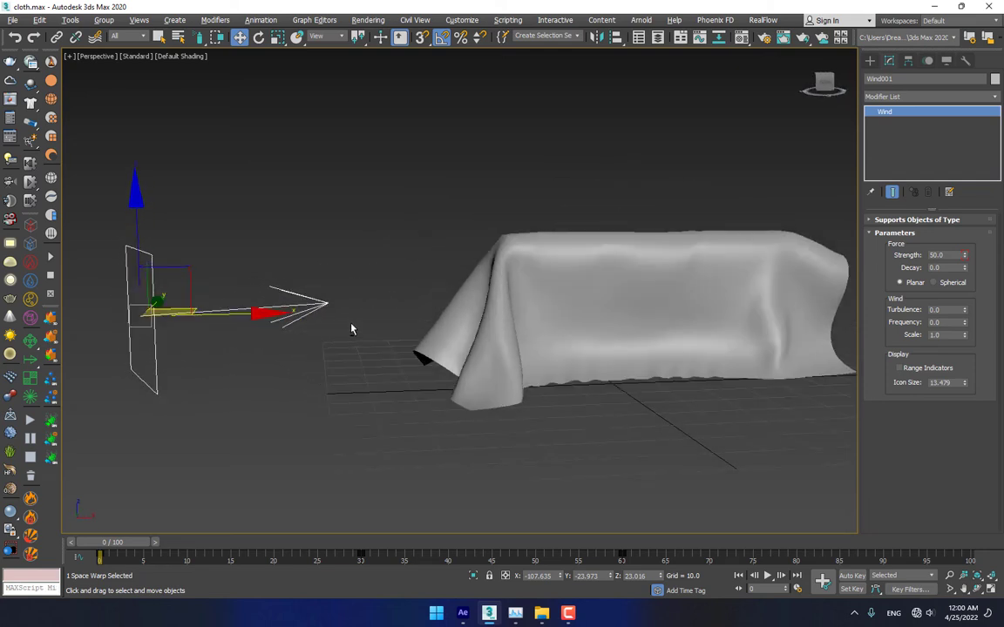
key("e")
middle_click_drag(254, 319, 331, 348, "alt")
left_click(851, 576)
left_click_drag(244, 375, 224, 374)
middle_click_drag(224, 374, 365, 387, "alt")
key("w")
left_click_drag(330, 387, 109, 387)
Key Wind001 at frames 20 and 43, rotating it and moving it right, then left
left_click_drag(125, 543, 292, 542)
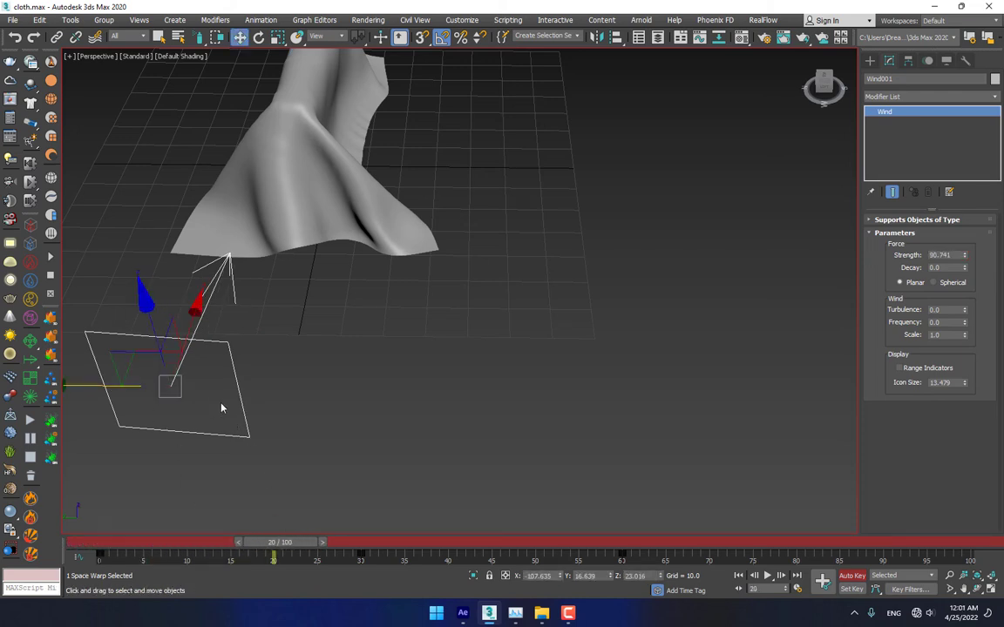
key("e")
left_click_drag(250, 442, 264, 439)
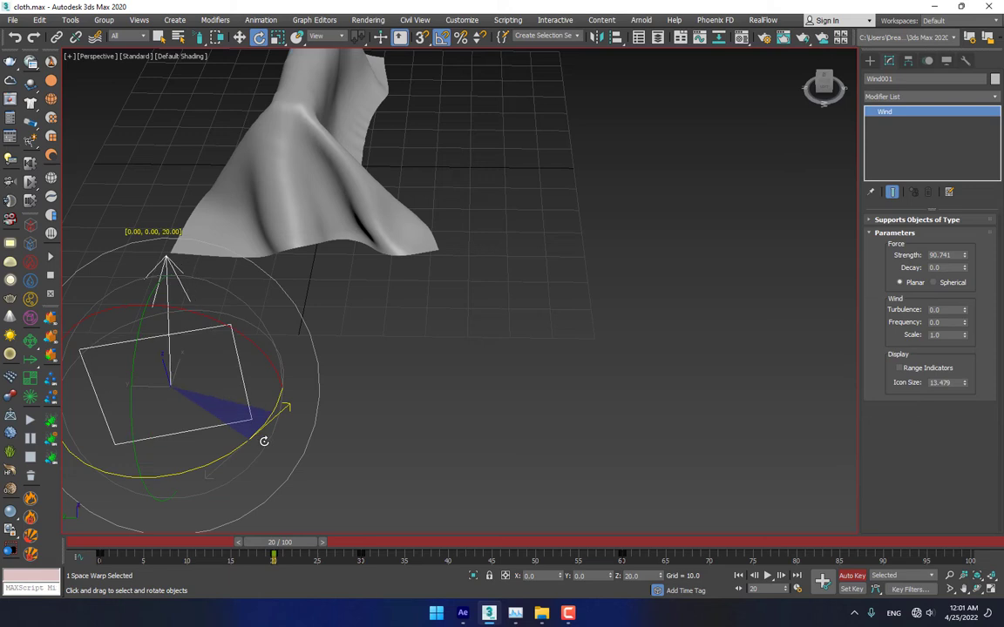
key("w")
left_click_drag(114, 387, 309, 415)
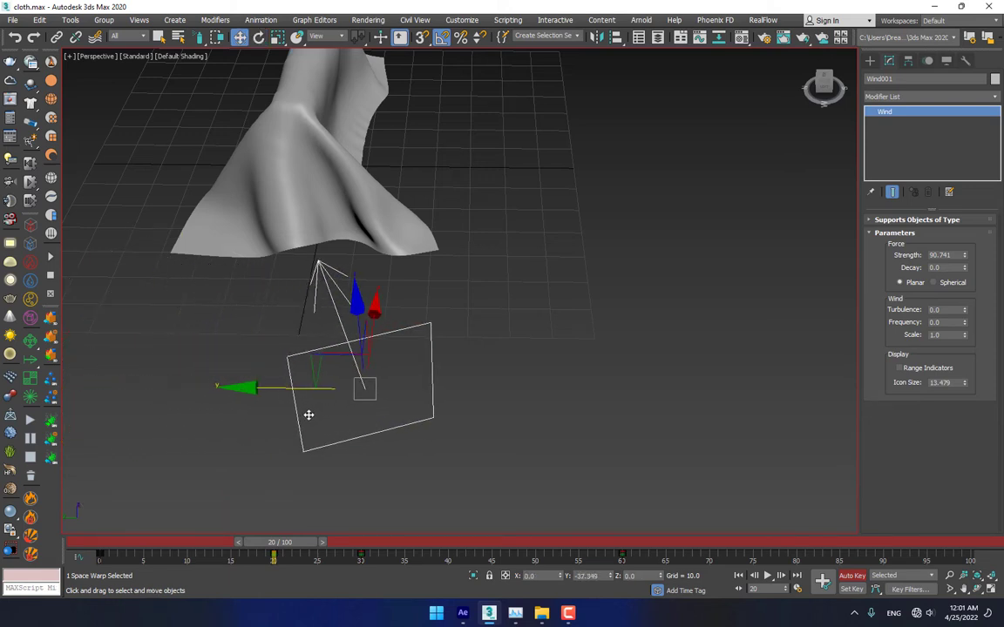
left_click_drag(305, 547, 527, 550)
key("e")
left_click_drag(393, 472, 389, 467)
key("w")
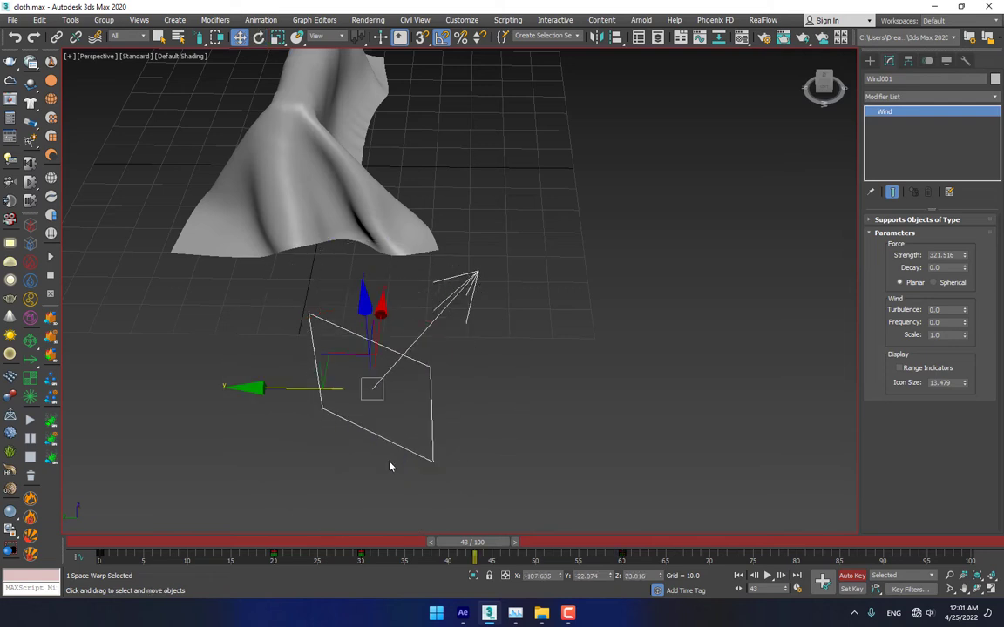
left_click_drag(322, 395, 7, 331)
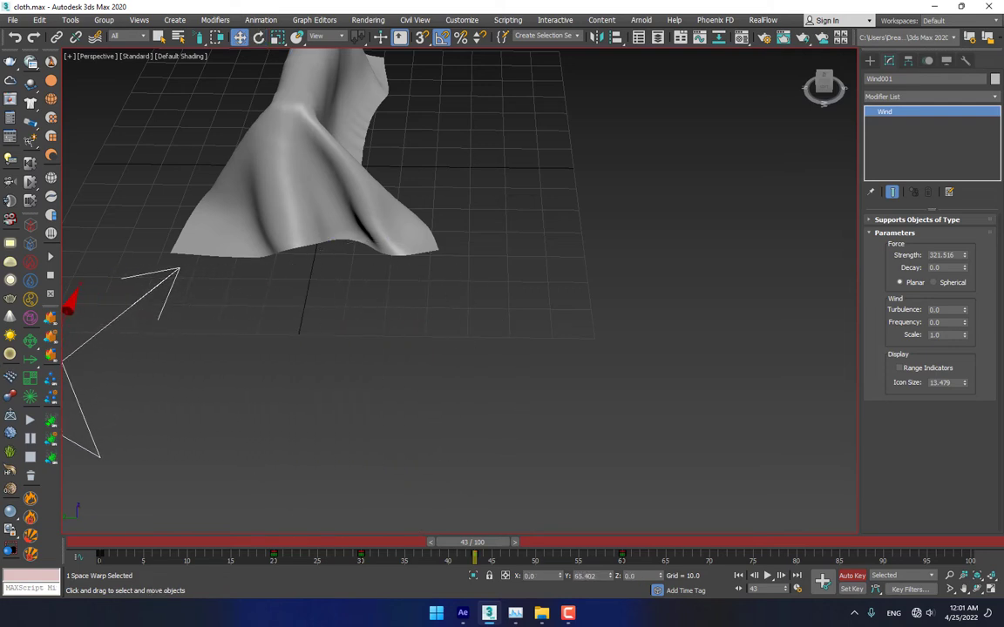
At frame 66, rotate and move Wind001 right, then turn off Auto Key and rewind to 0
left_click_drag(459, 547, 646, 529)
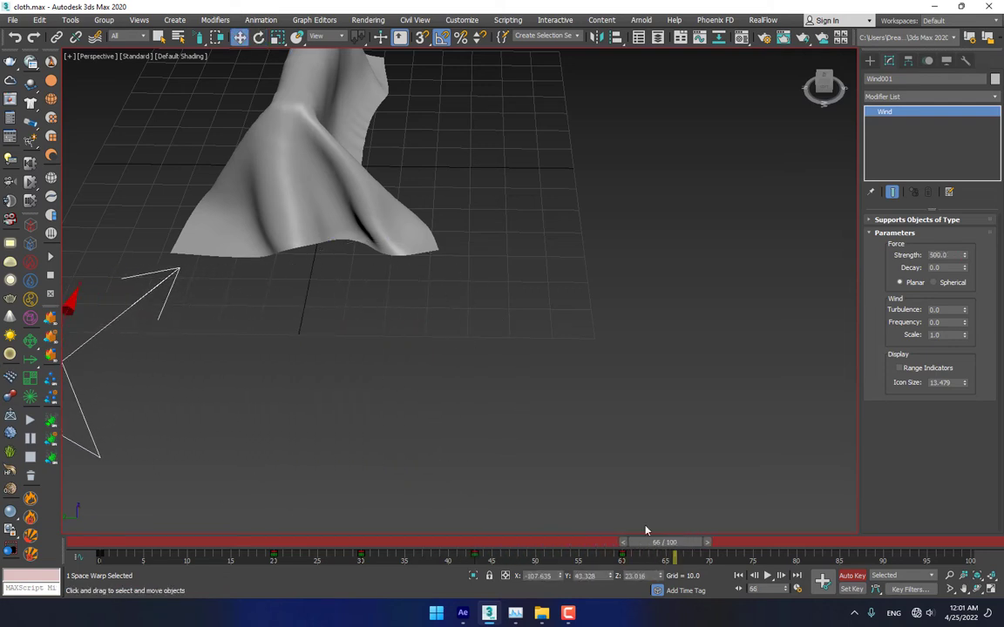
middle_click_drag(234, 427, 283, 412)
key("e")
left_click_drag(235, 461, 204, 443)
key("w")
left_click_drag(191, 397, 557, 437)
middle_click_drag(557, 437, 272, 347, "alt")
key("n")
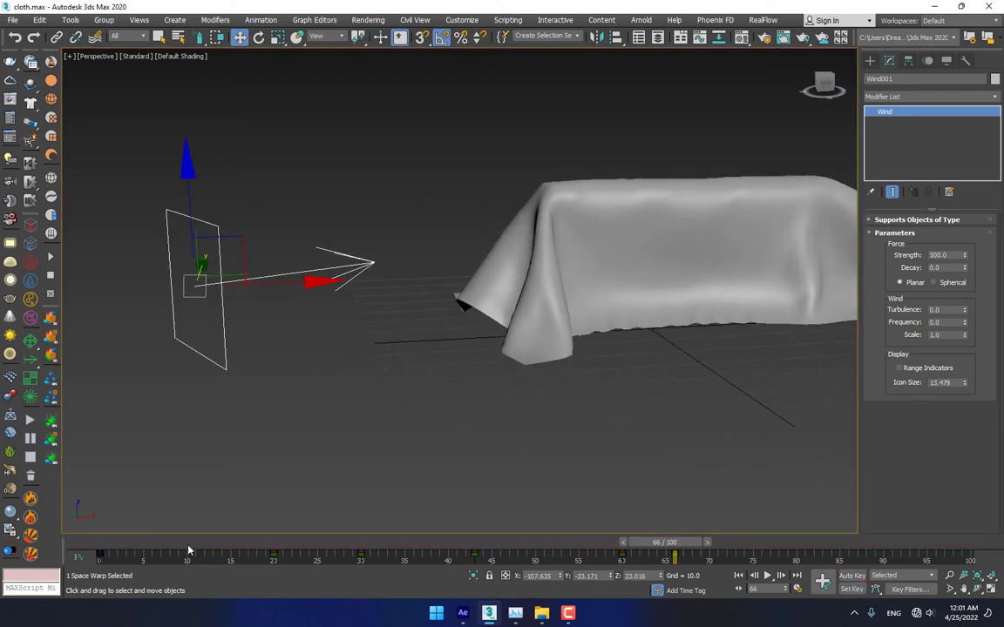
left_click(117, 526)
left_click_drag(665, 541, 73, 543)
key("w")
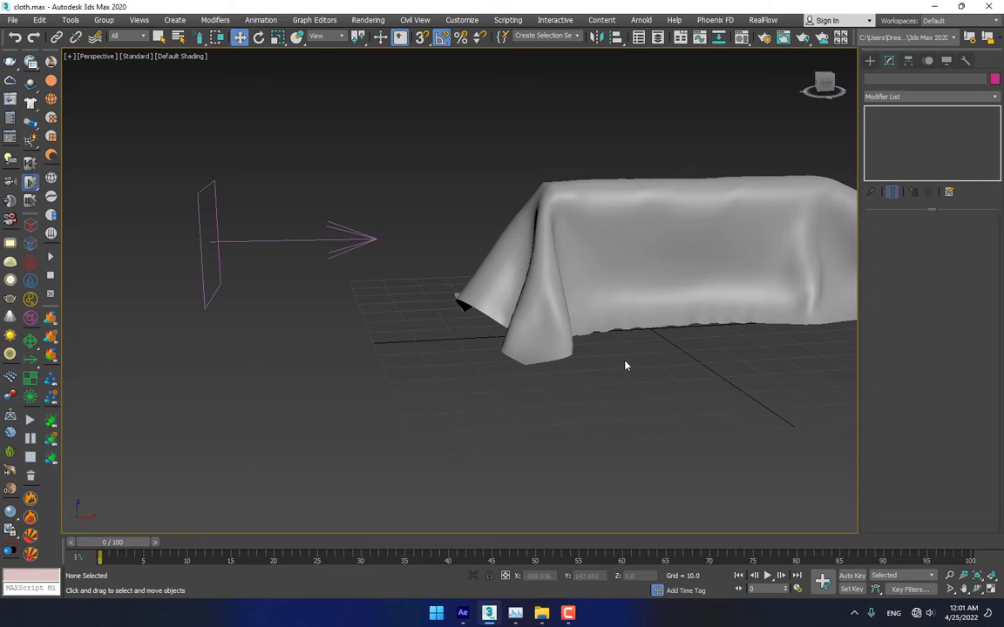
Play back the wind blowing the cloth off JAE, rewind to frame 0, and open MassFX Tools
key("/")
middle_click_drag(723, 381, 578, 385)
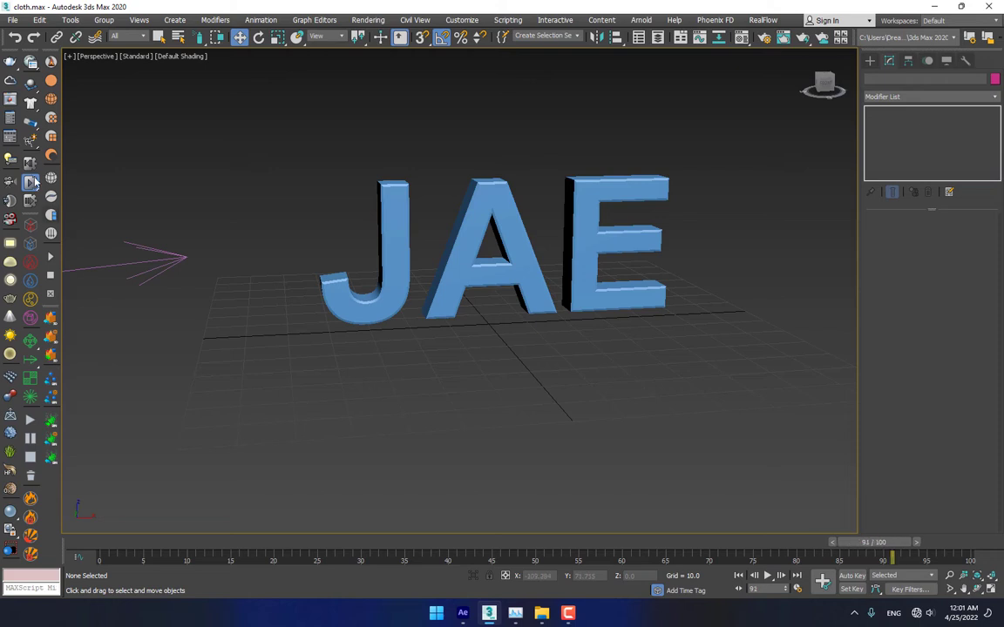
key("Home")
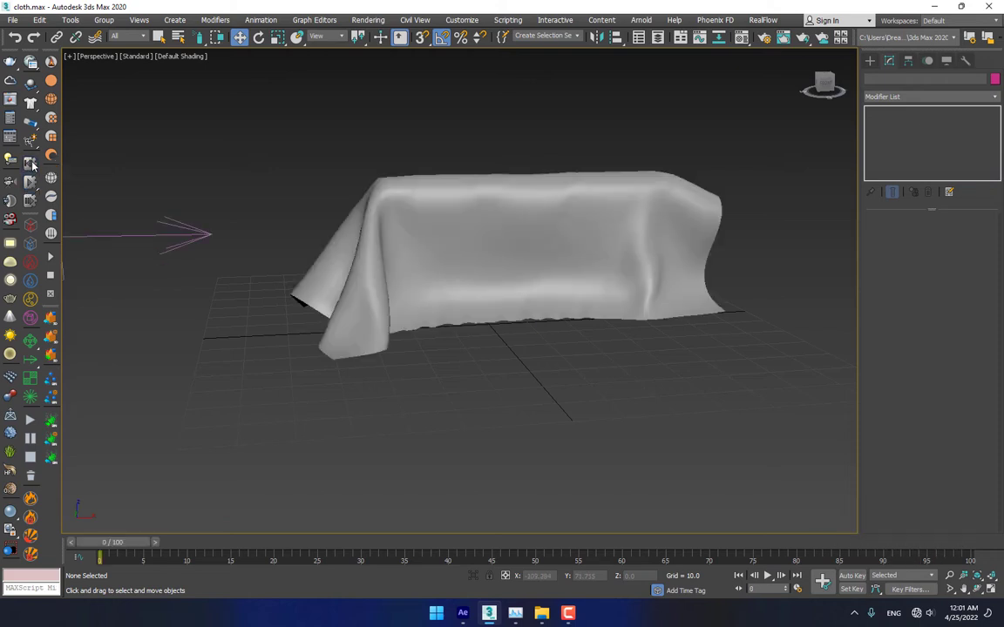
left_click(31, 62)
Bake the entire cloth simulation with Bake All and scrub through the result
left_click(84, 96)
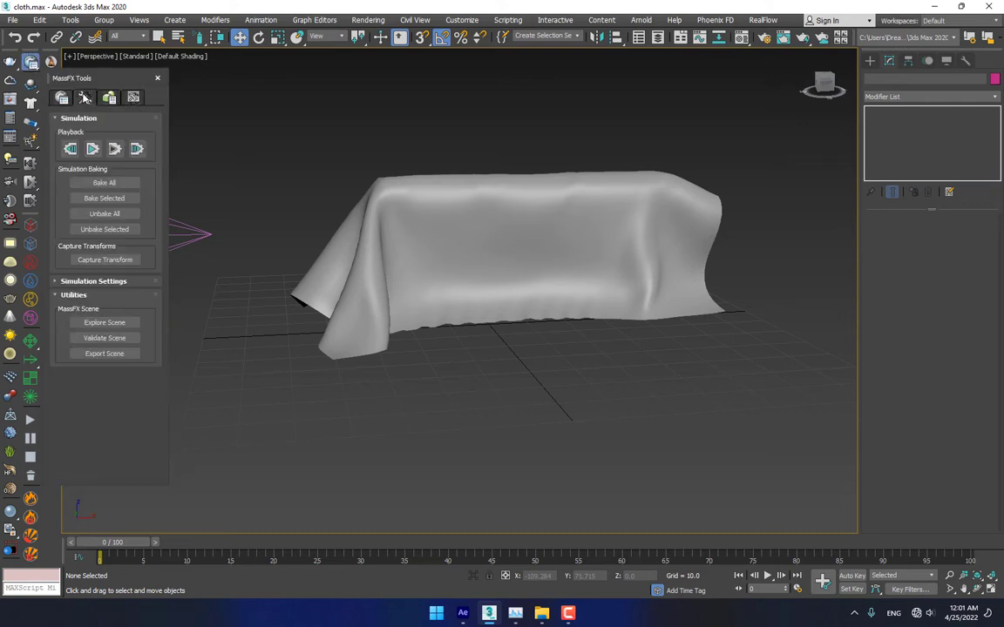
left_click(103, 183)
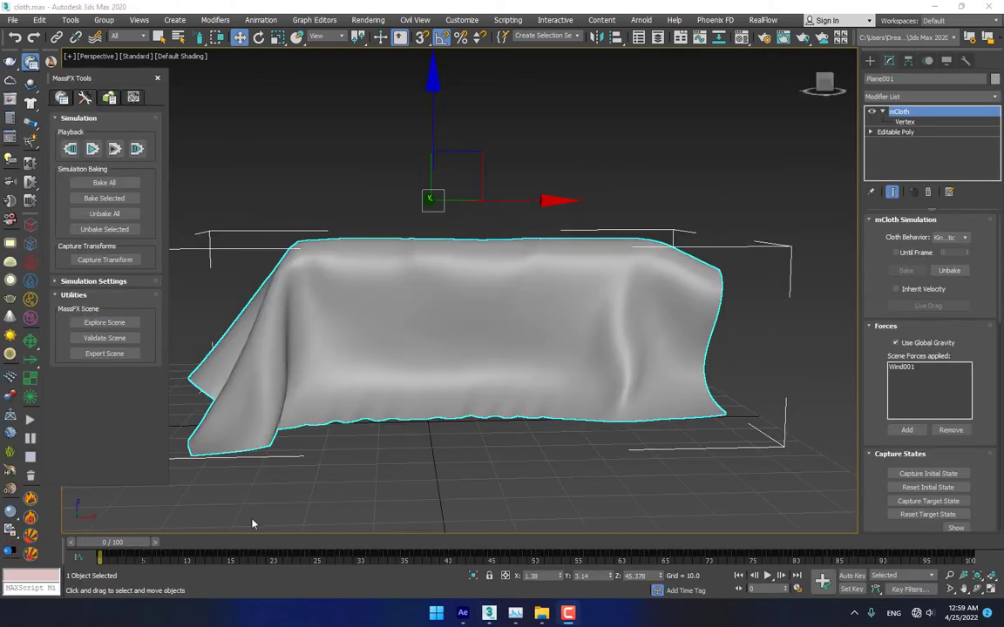
left_click_drag(131, 542, 413, 544)
key("w")
Apply Material Editor slot 1 to the cloth with 2-Sided on, and rewind to frame 0
left_click(720, 38)
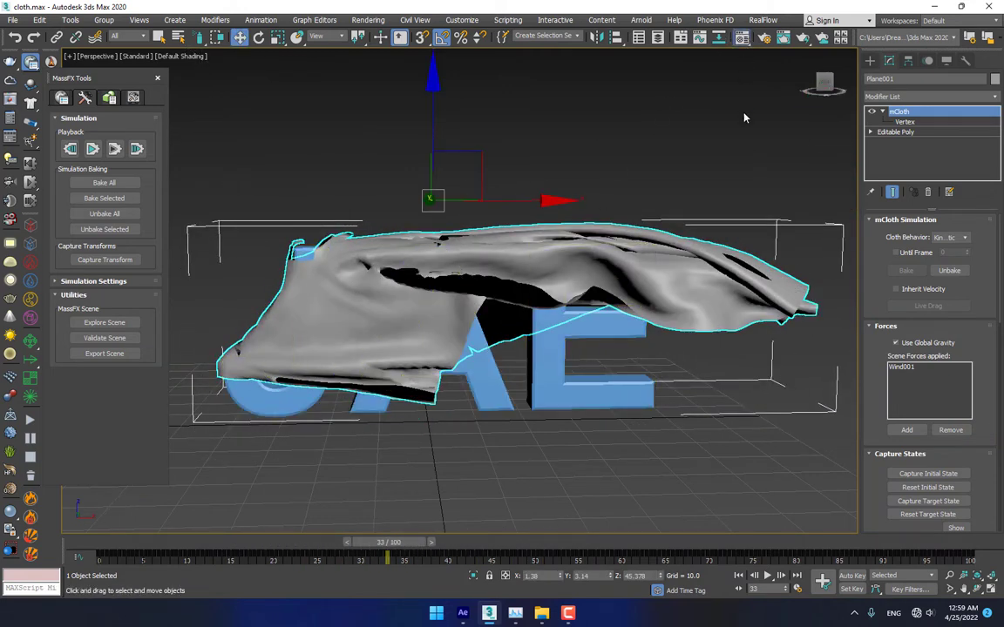
left_click_drag(755, 126, 622, 252)
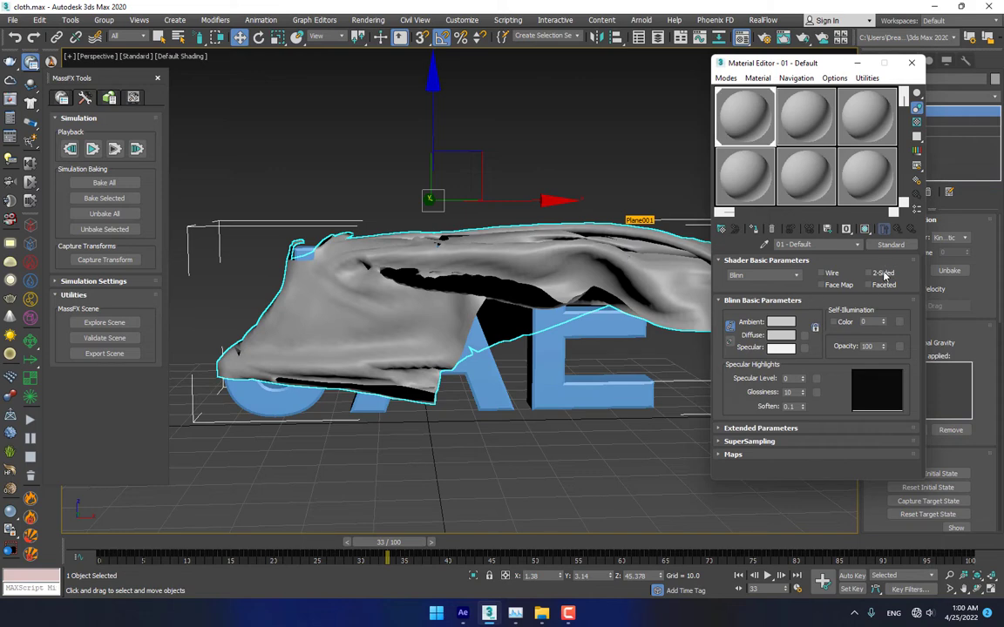
left_click(879, 274)
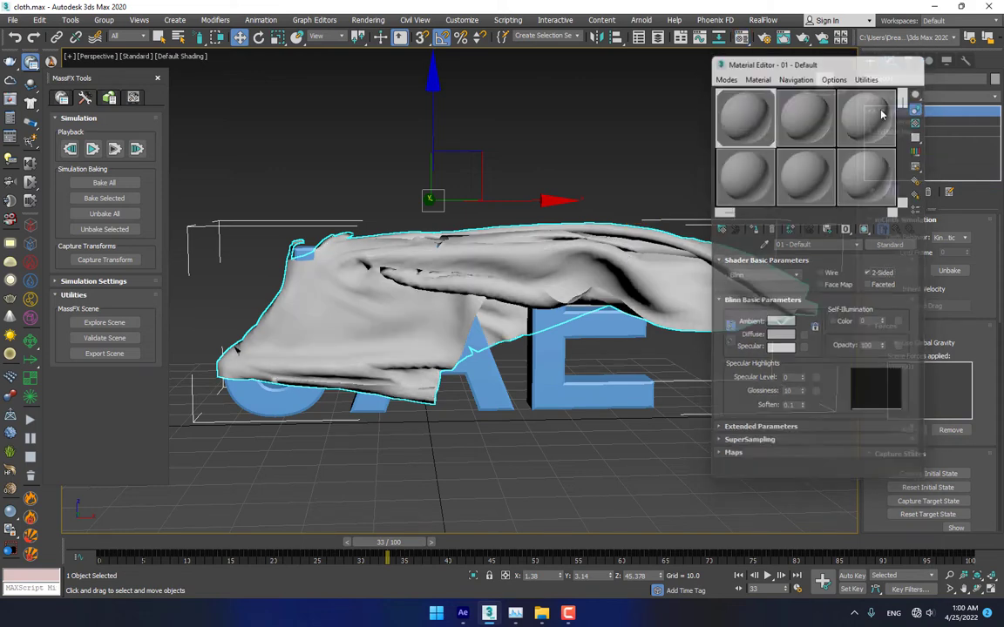
left_click_drag(401, 544, 120, 544)
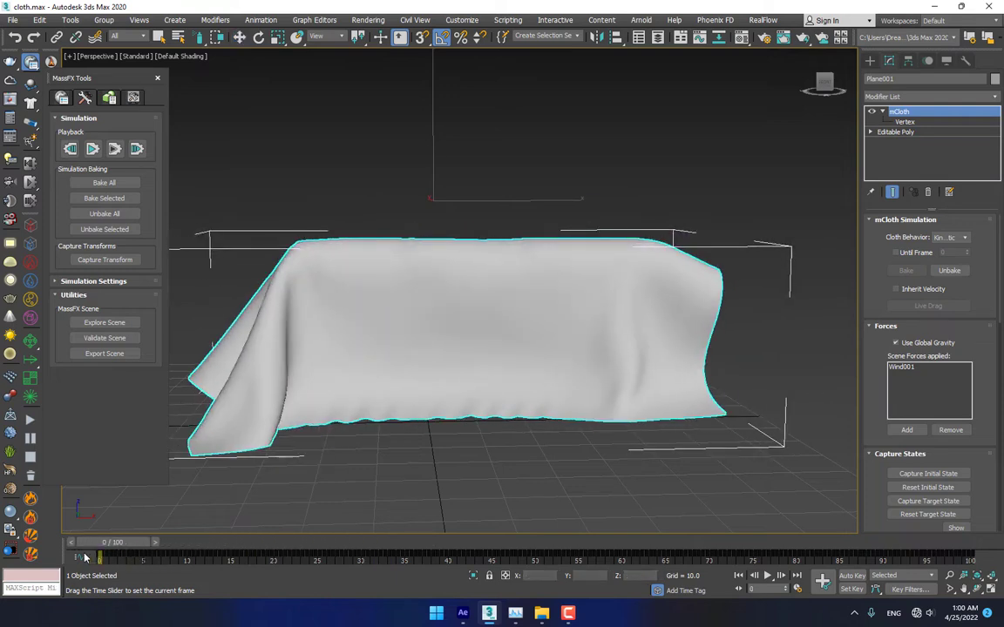
left_click(719, 202)
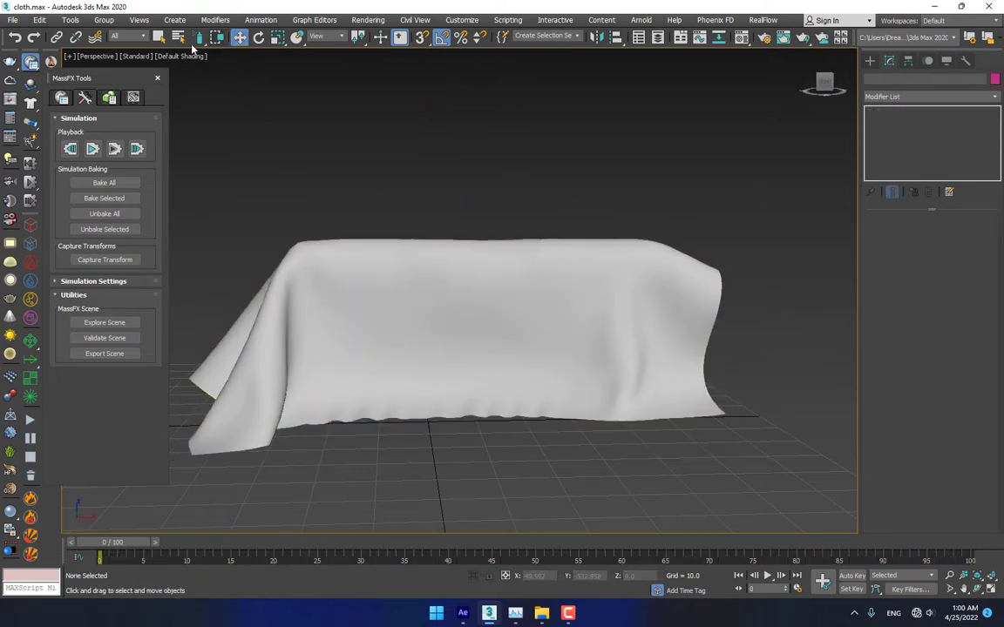
Select both the JAE text and the cloth
left_click_drag(199, 38, 200, 57)
left_click_drag(447, 400, 721, 488)
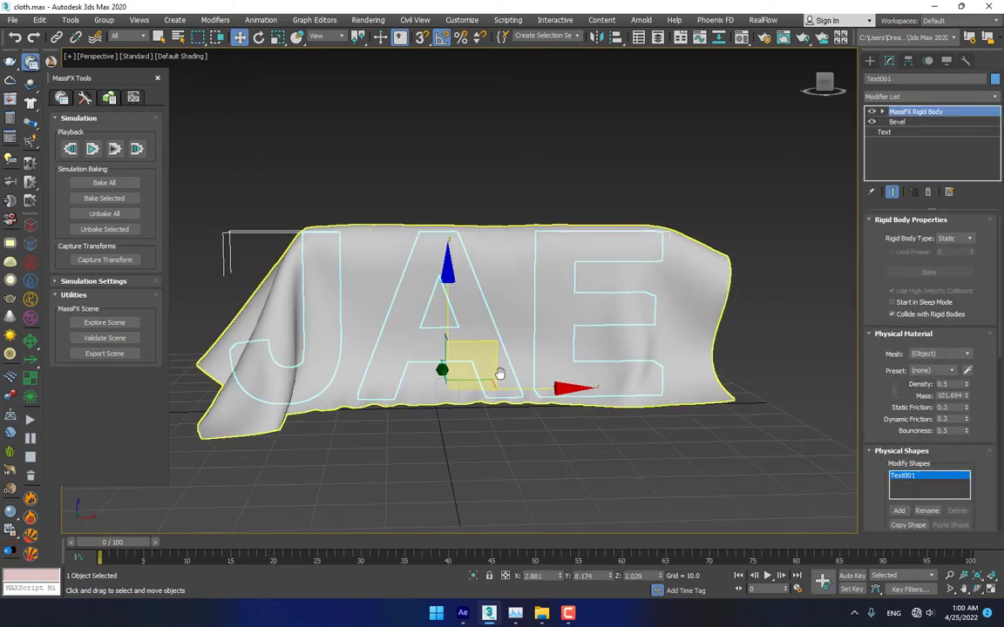
scroll(499, 373, "down", 2)
key("ctrl+a")
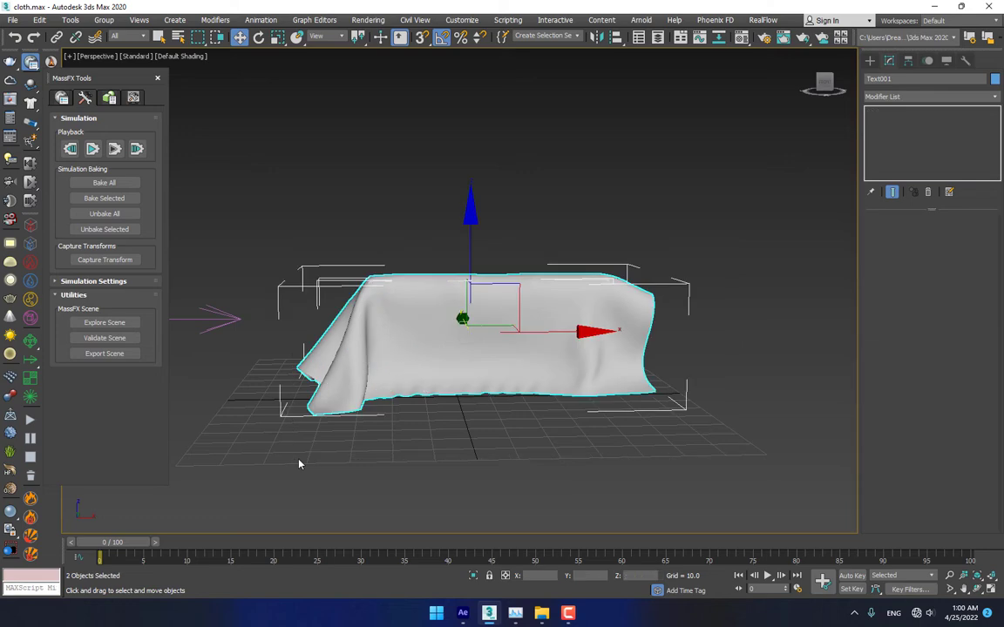
Run the exportobjseq.ms script from the Downloads folder
left_click(507, 19)
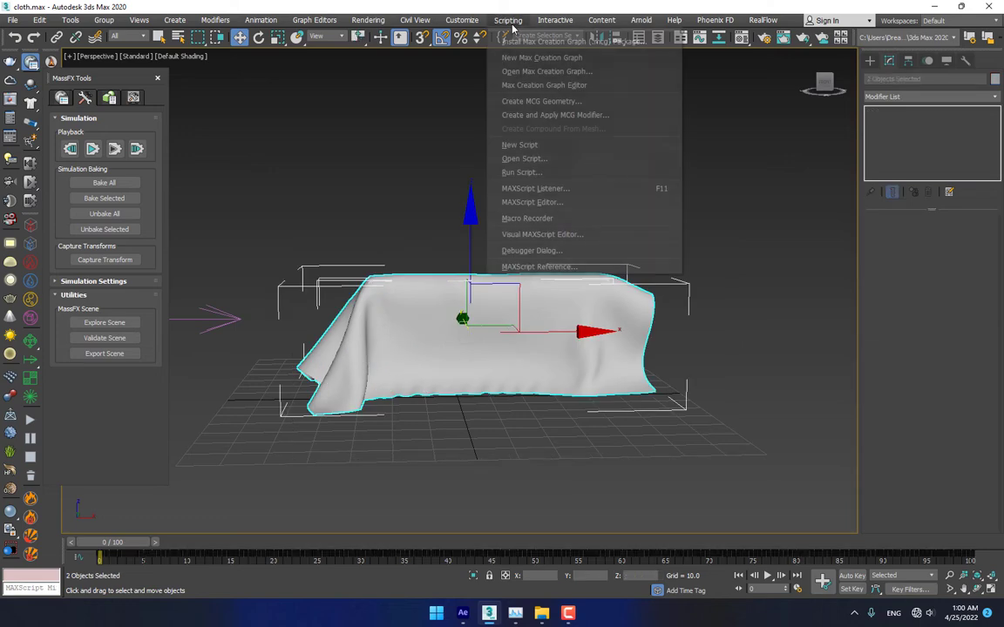
left_click(538, 173)
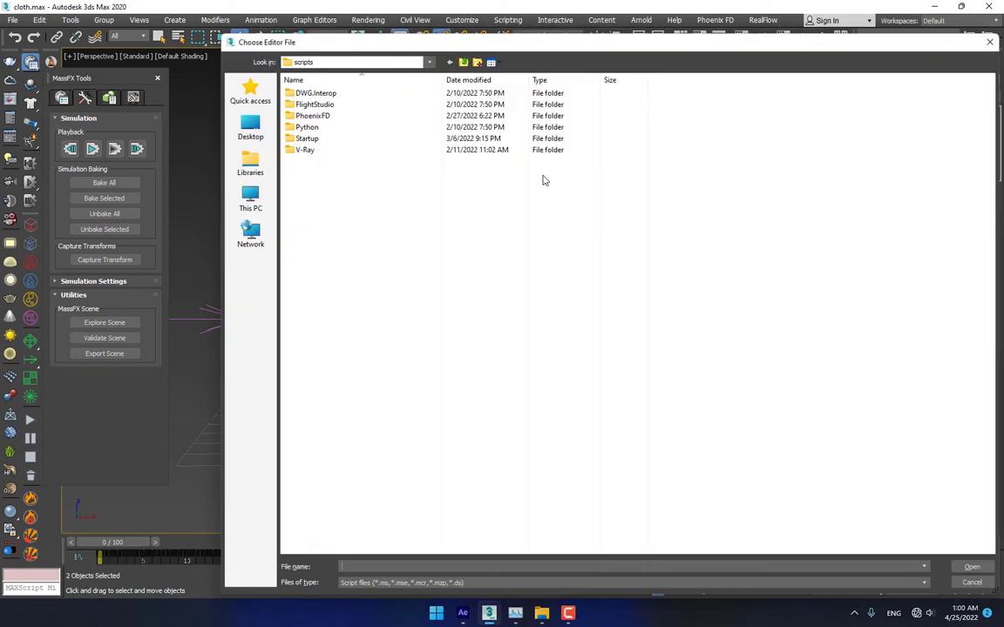
left_click(255, 126)
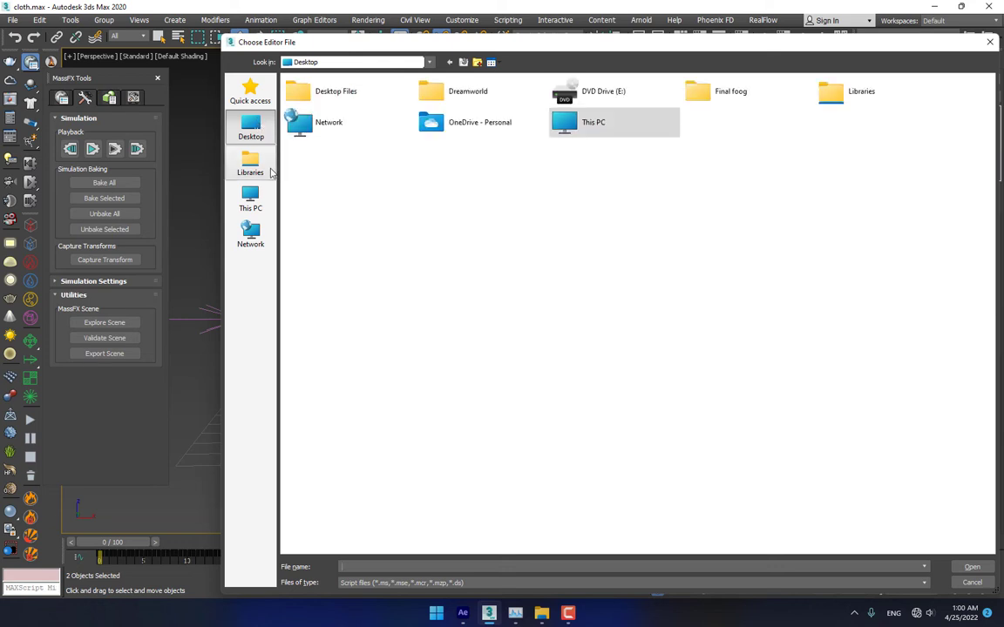
double_click(453, 92)
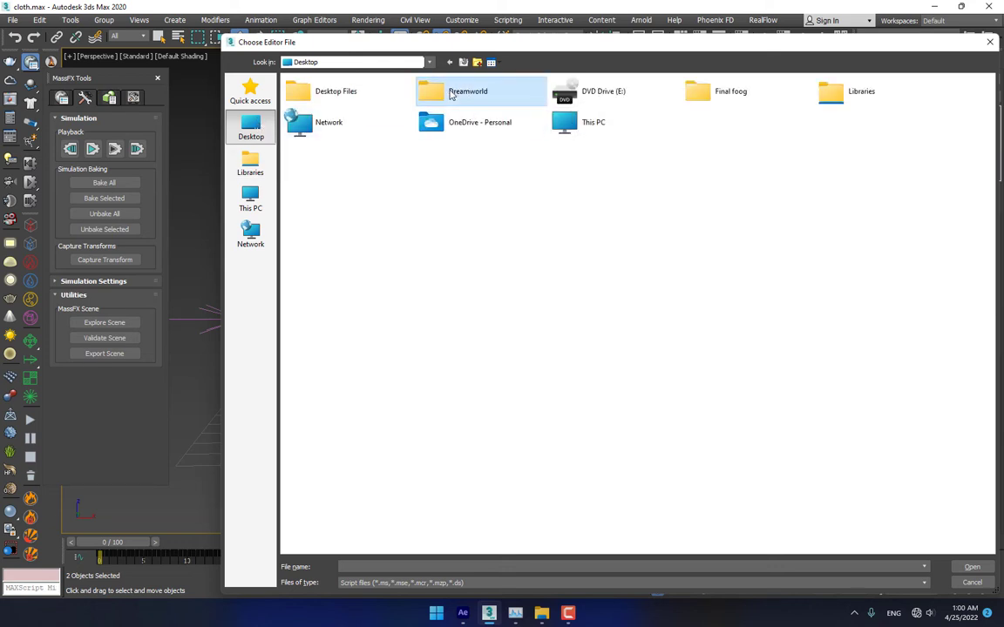
double_click(573, 99)
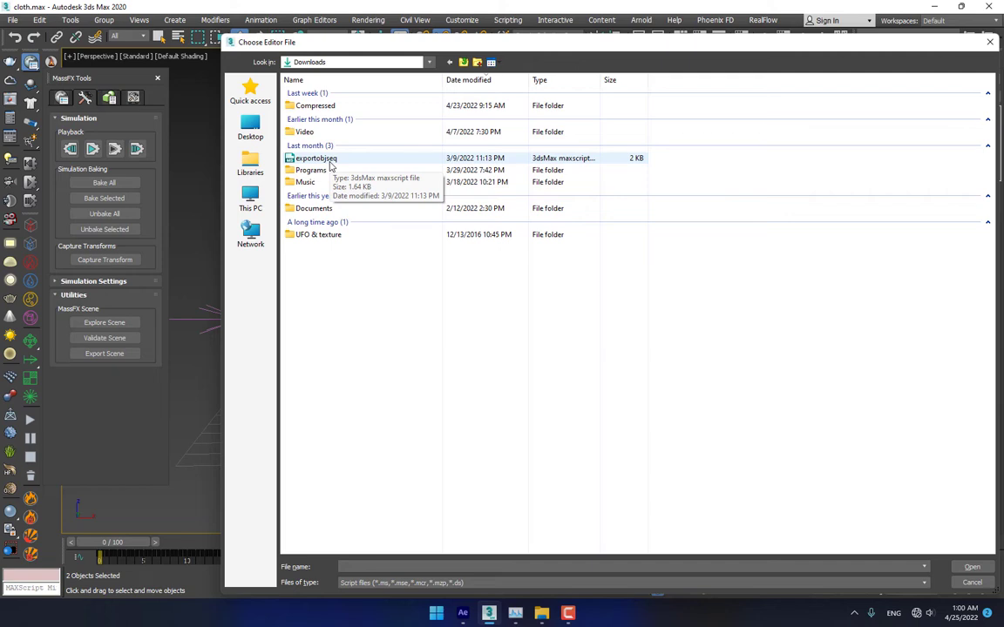
left_click(324, 159)
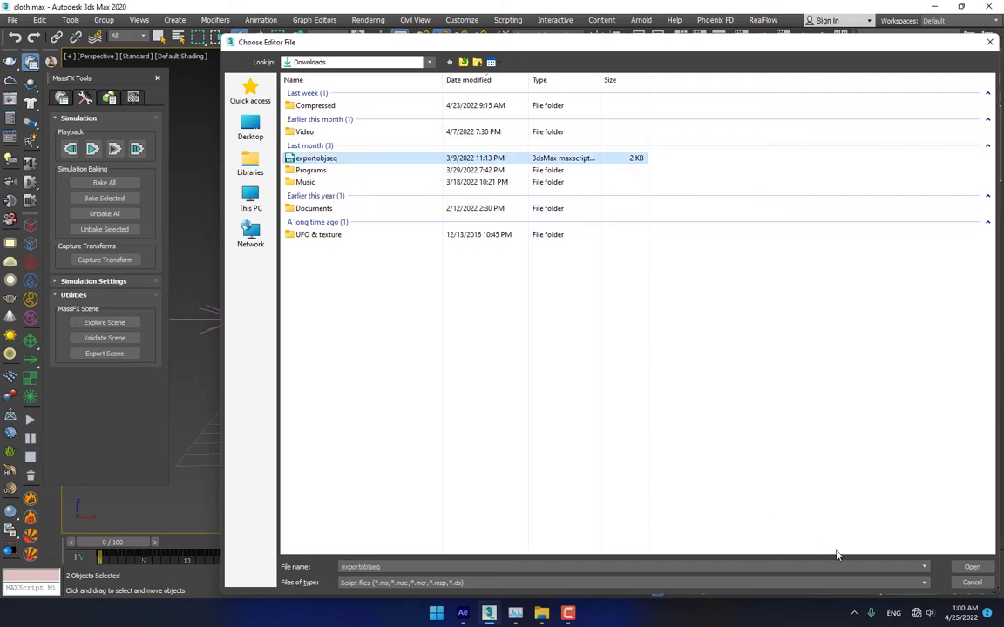
left_click(969, 567)
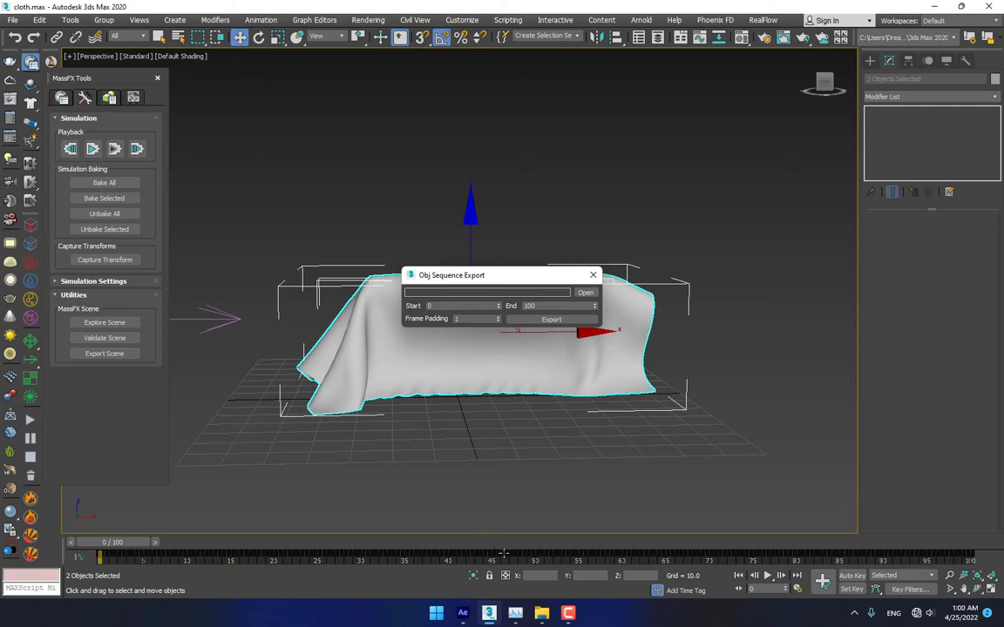
Set the Obj Sequence Export range to Start 1 and End 85
left_click_drag(539, 546, 838, 540)
key("w")
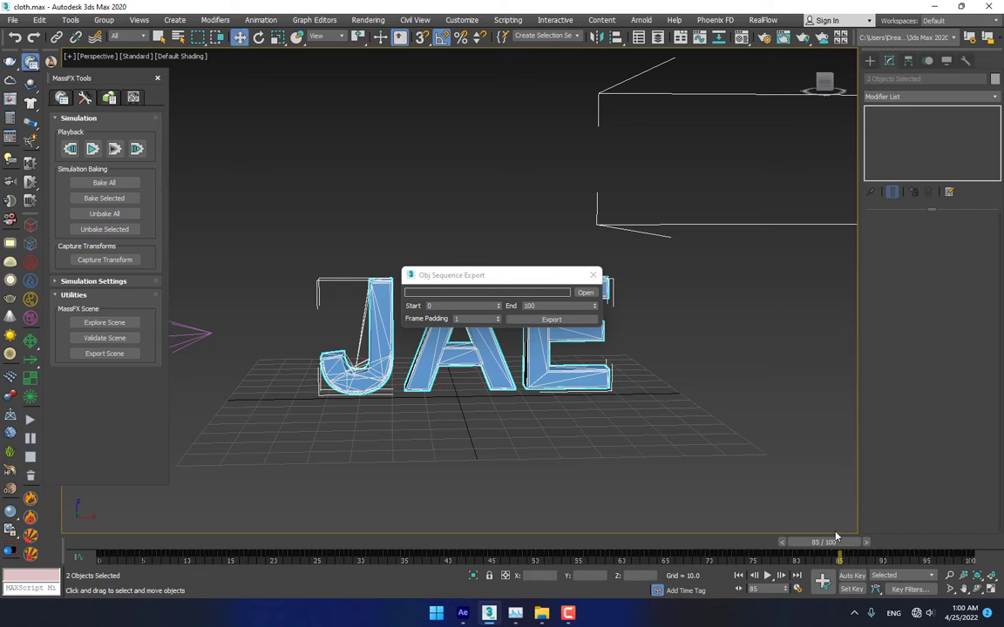
double_click(529, 306)
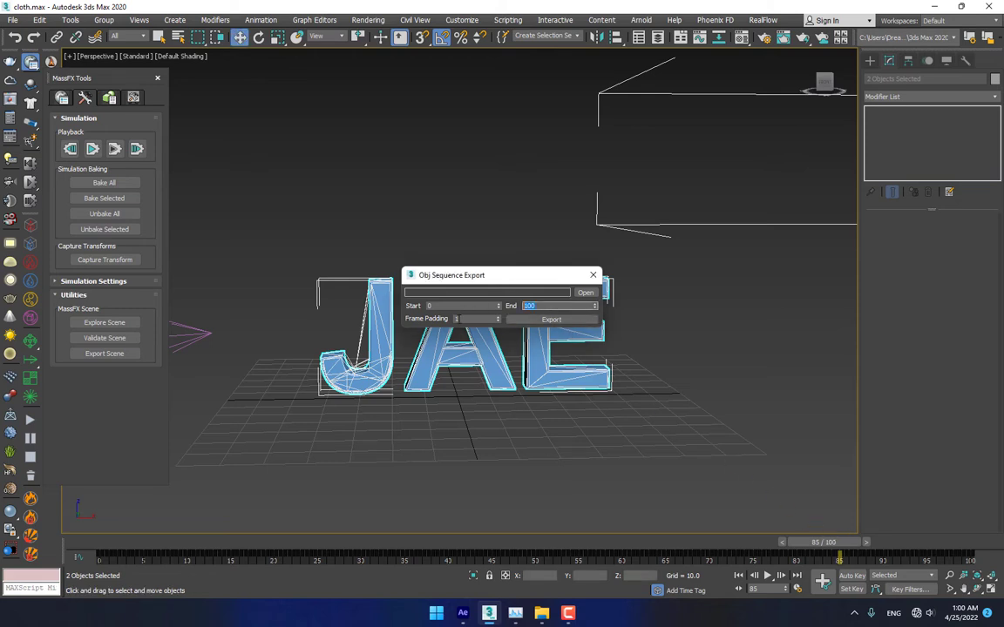
left_click(499, 304)
Save the output as C.obj in a new Desktop folder and export the sequence
left_click(583, 293)
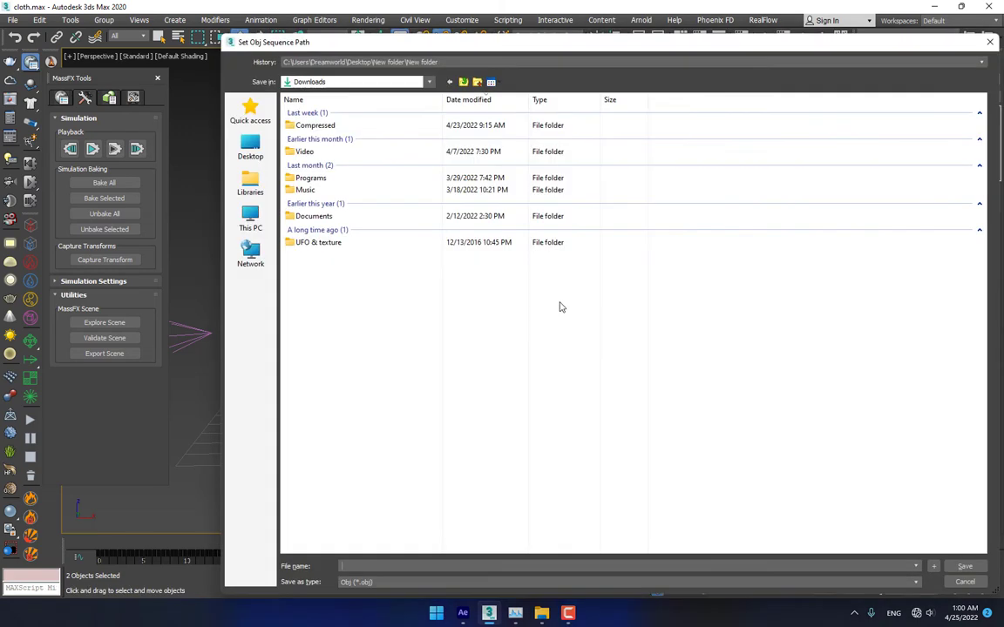
left_click(250, 147)
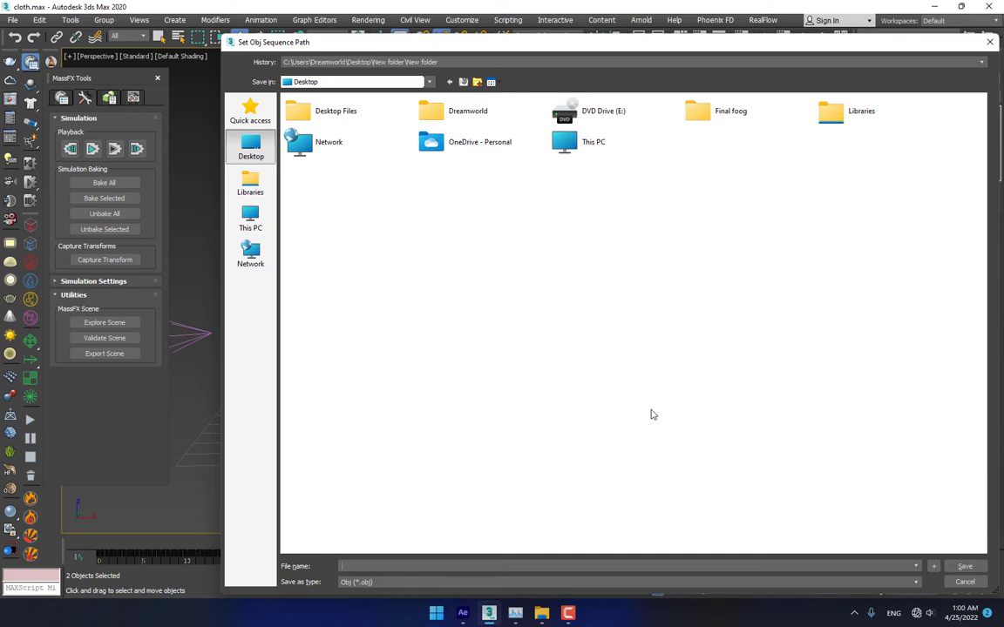
left_click(479, 82)
key("Return")
key("Return")
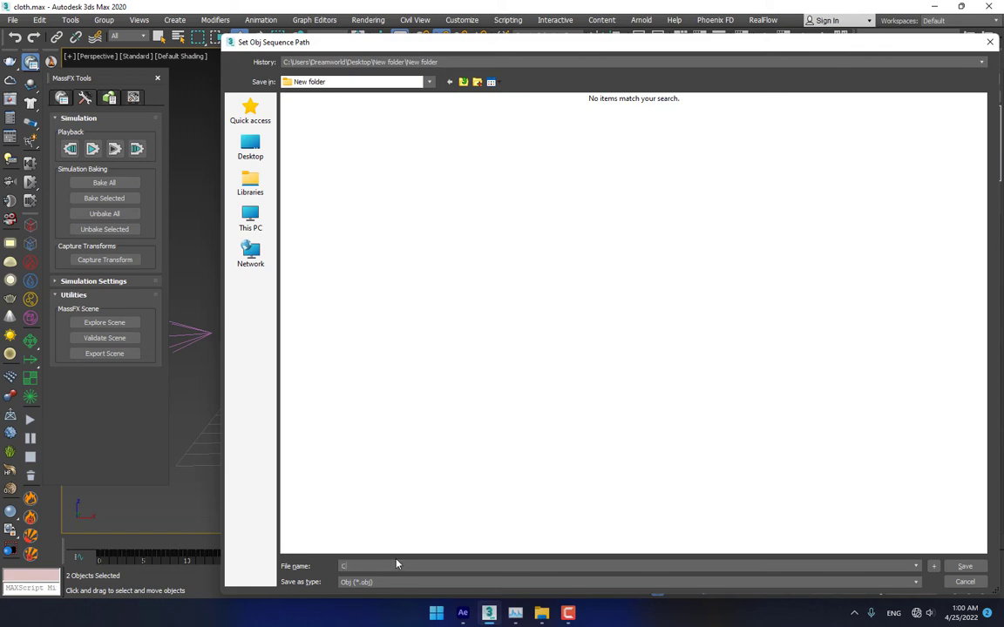
left_click(958, 566)
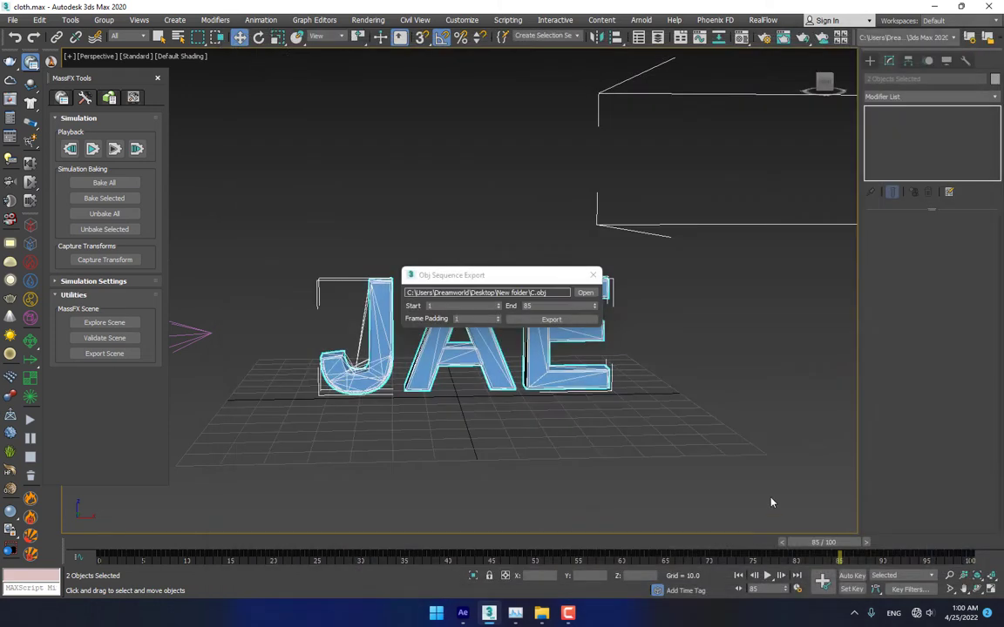
left_click(552, 320)
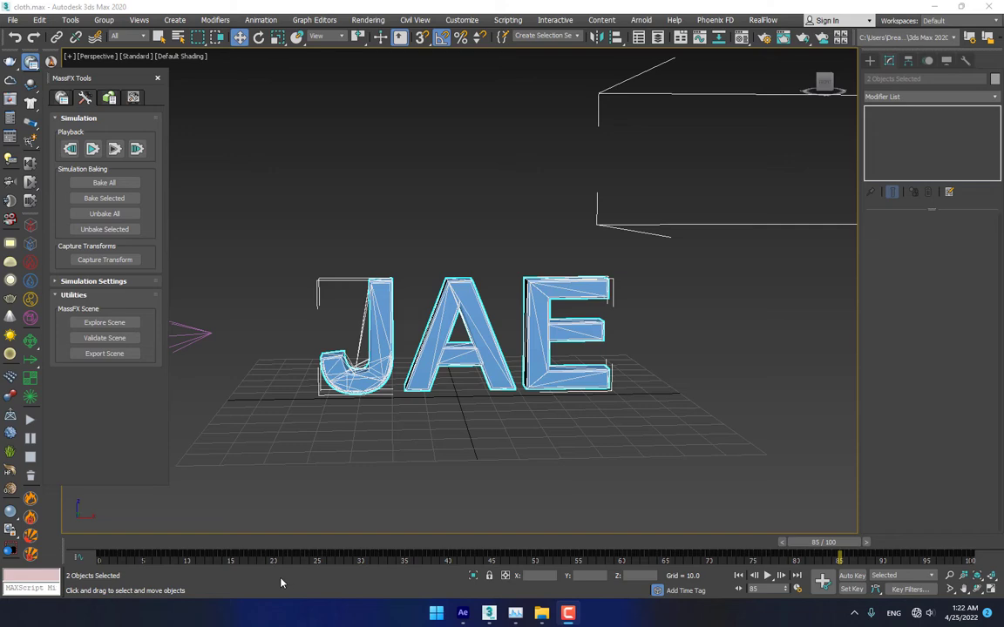
left_click_drag(96, 543, 581, 542)
Create a new 1280×720, 5-second composition named Cloth in After Effects
left_click(464, 613)
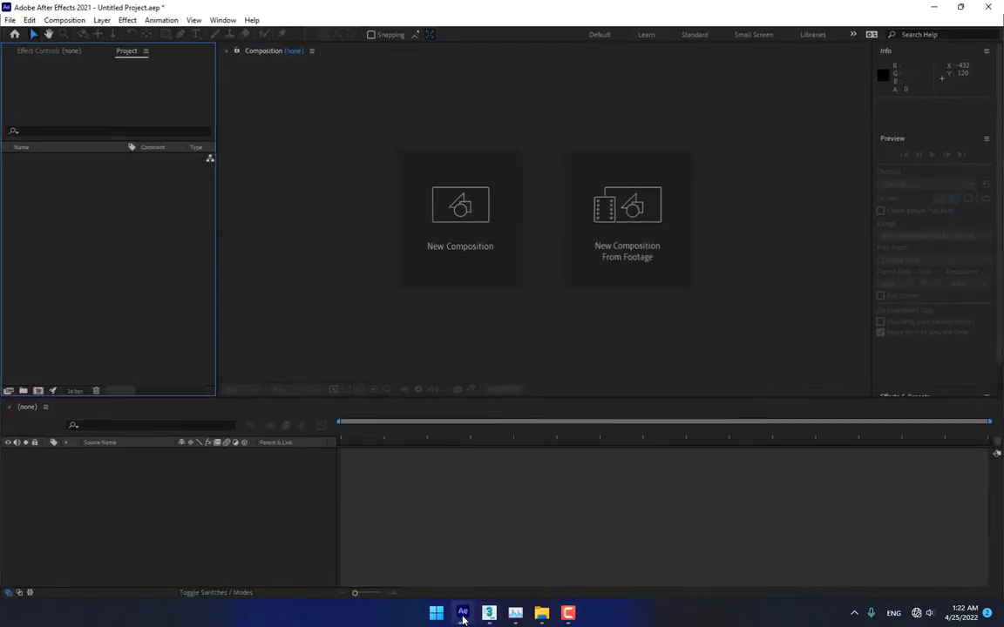
left_click(475, 251)
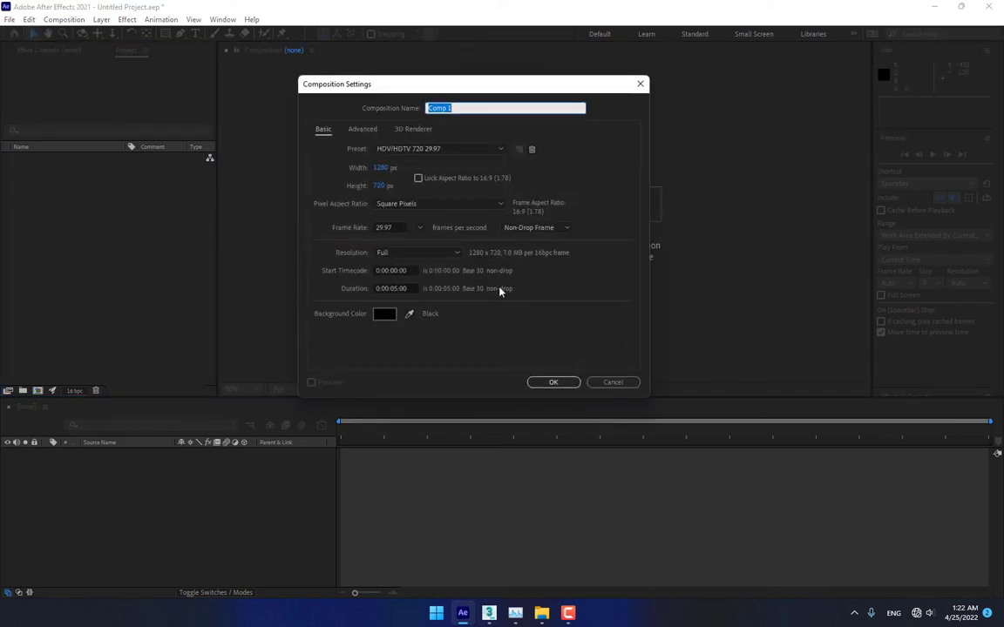
type("Cloth")
left_click(537, 381)
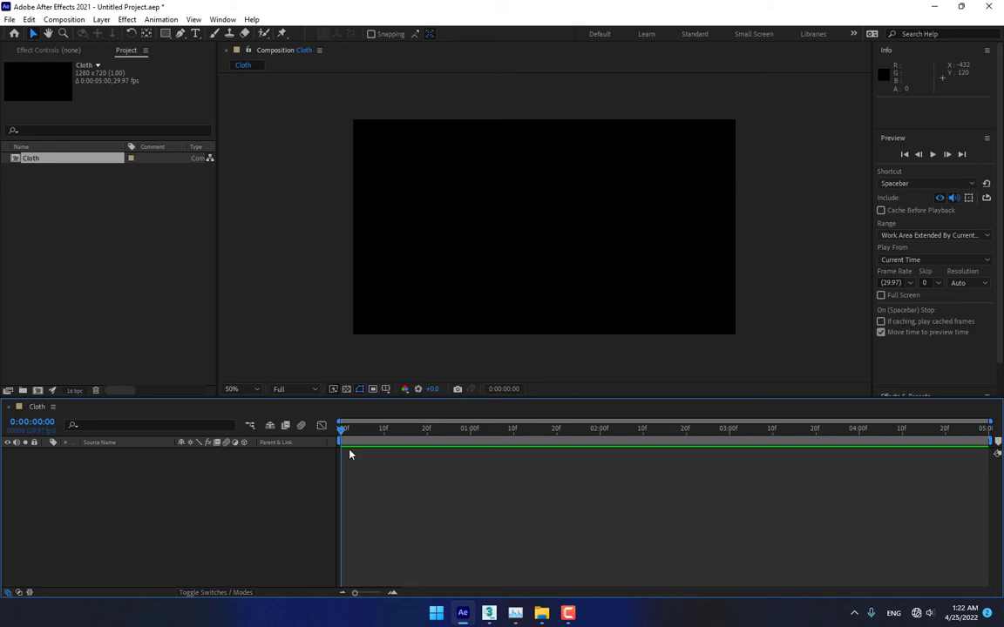
Add a pale gray solid layer named Cloth to the composition
right_click(166, 534)
mouse_move(205, 403)
left_click(357, 421)
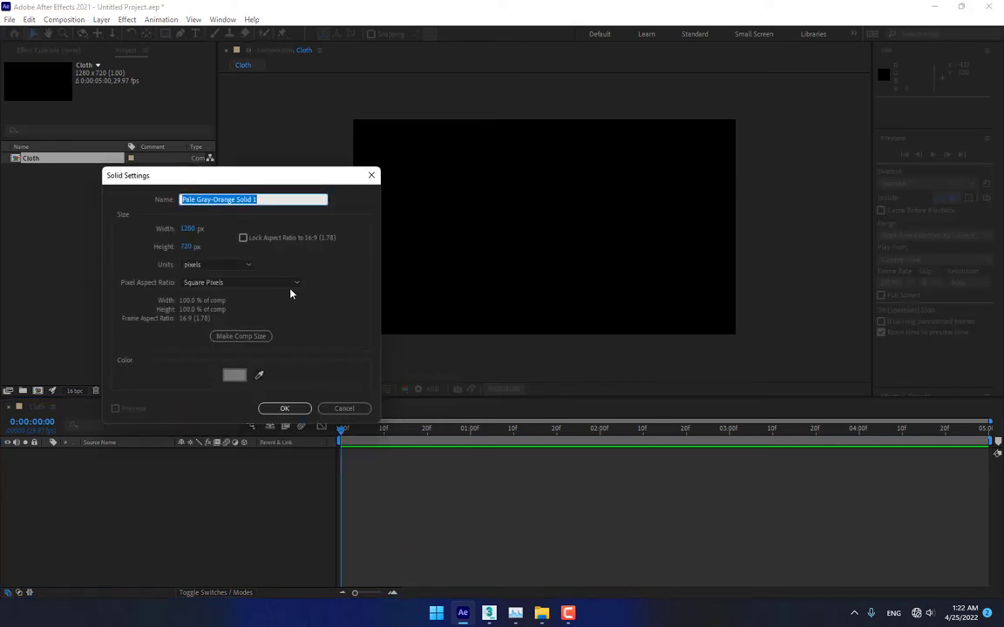
type("C")
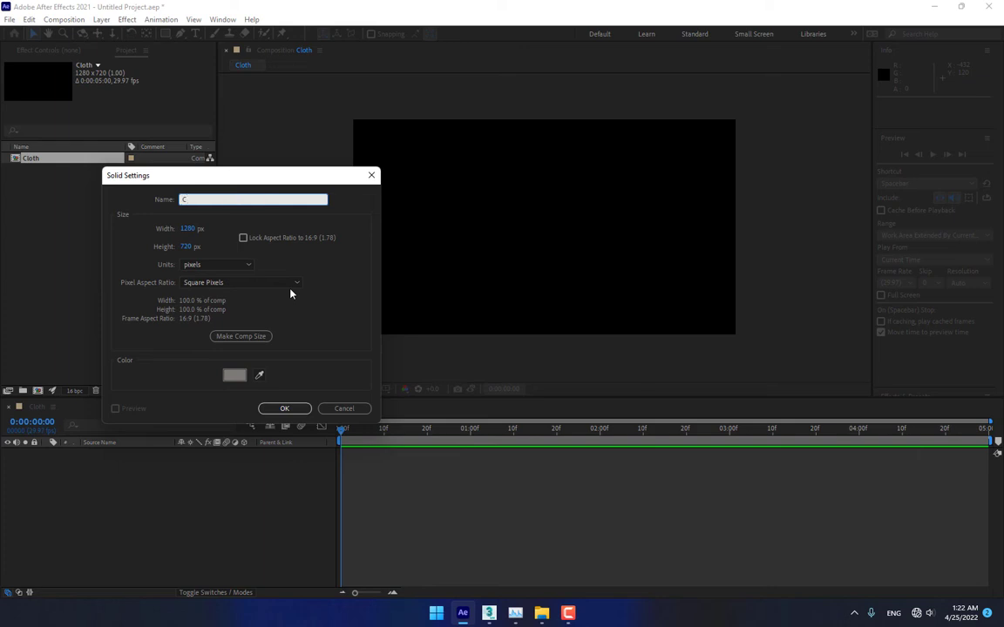
type("lothh")
key("Return")
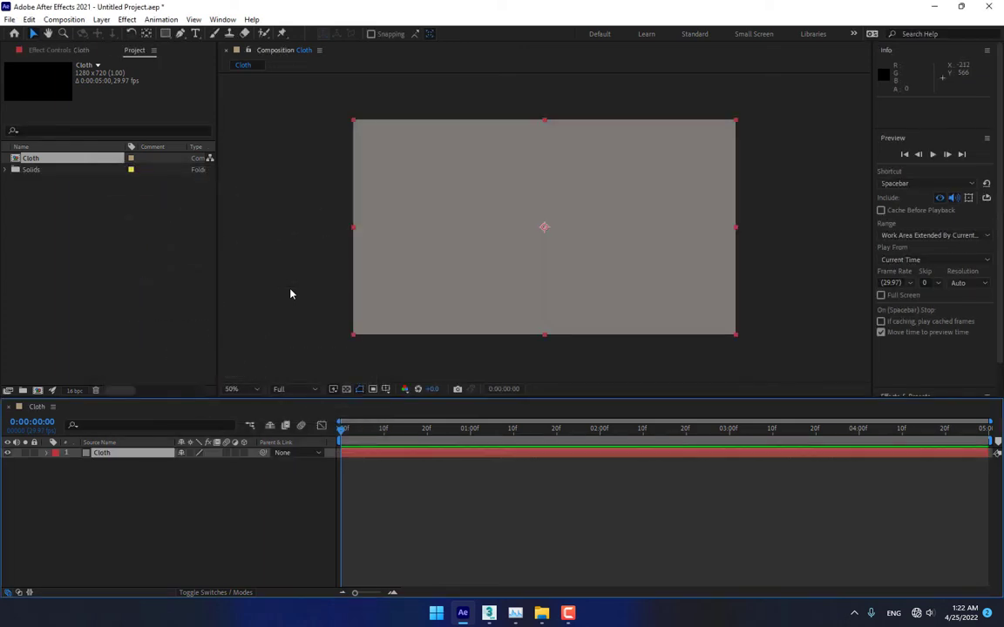
Apply the Video Copilot Element effect to the Cloth layer
left_click(104, 20)
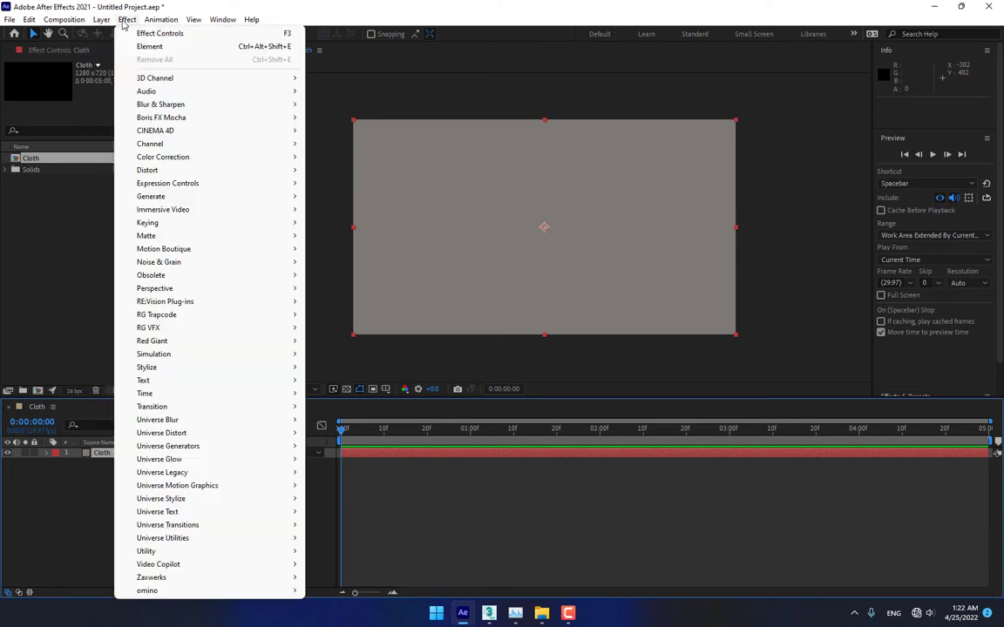
mouse_move(177, 569)
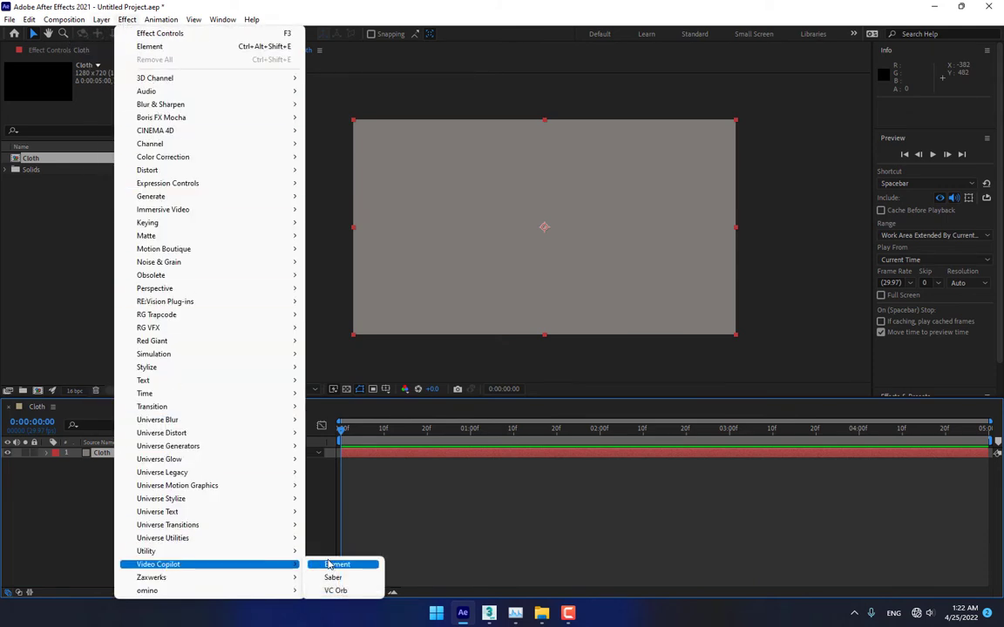
left_click(336, 565)
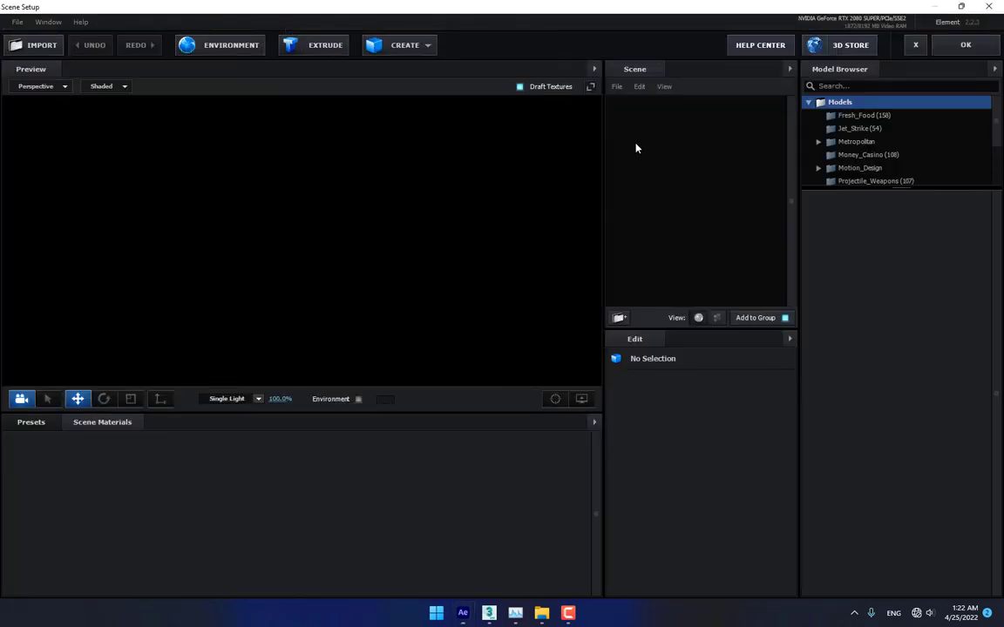
Import C1 as an 85-frame OBJ 3D sequence and set its frame offset to 44
left_click(16, 22)
mouse_move(27, 40)
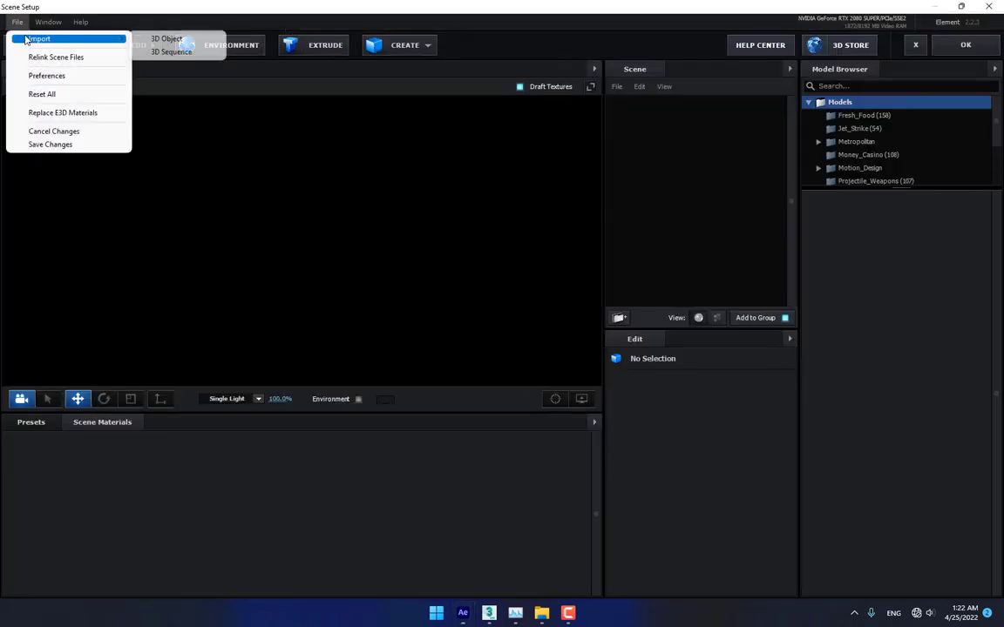
left_click(171, 52)
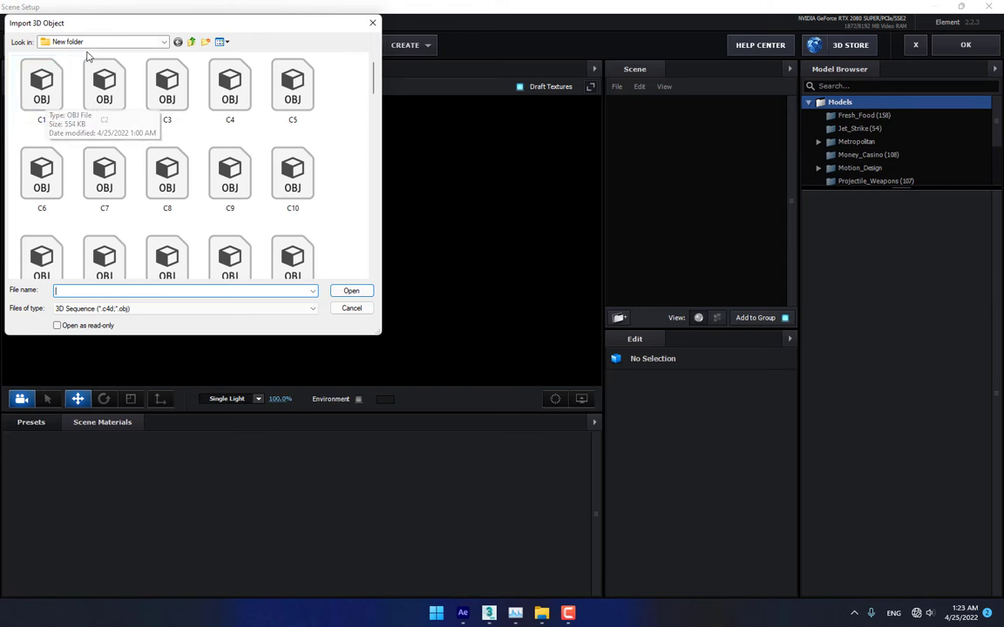
left_click(41, 87)
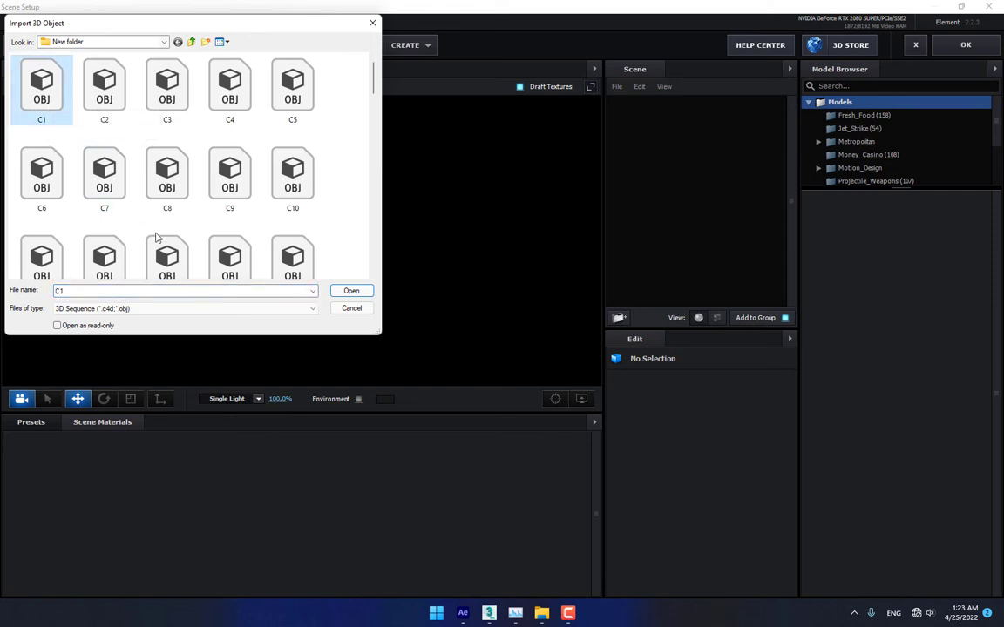
left_click(351, 291)
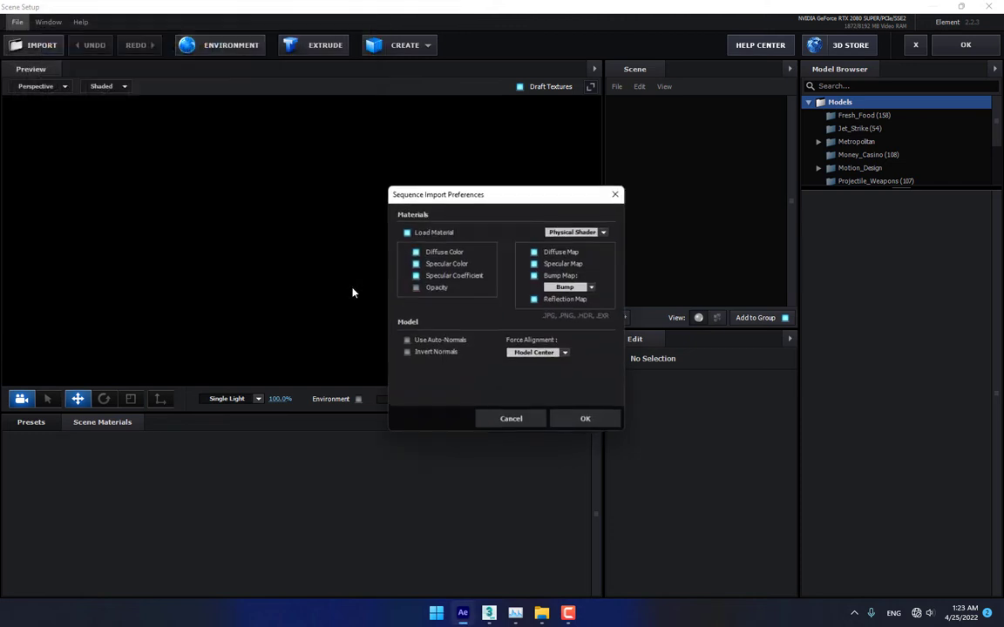
left_click(581, 421)
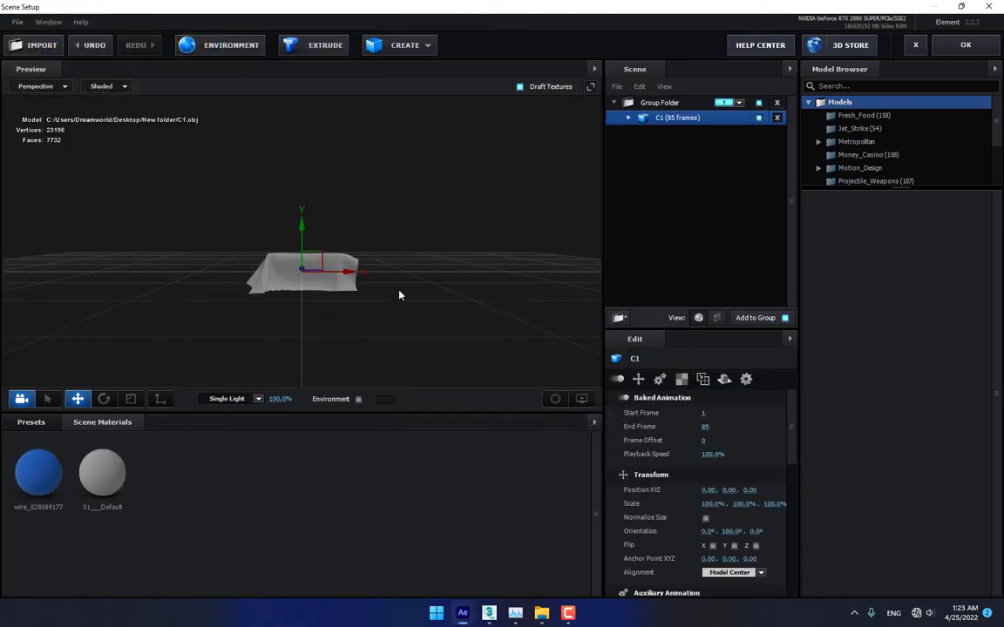
mouse_move(405, 243)
left_mouse_down()
mouse_move(398, 273)
mouse_move(408, 253)
mouse_move(396, 239)
left_mouse_up()
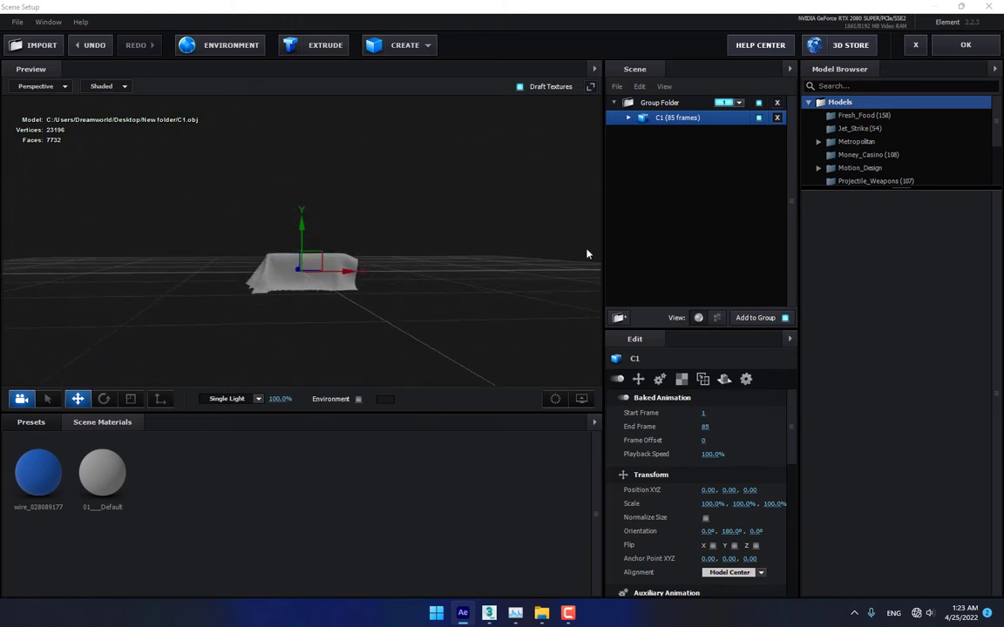
left_click_drag(697, 444, 813, 419)
Assign the Physical Gold material to the AE letters and Chrome to the cloth
left_click(30, 422)
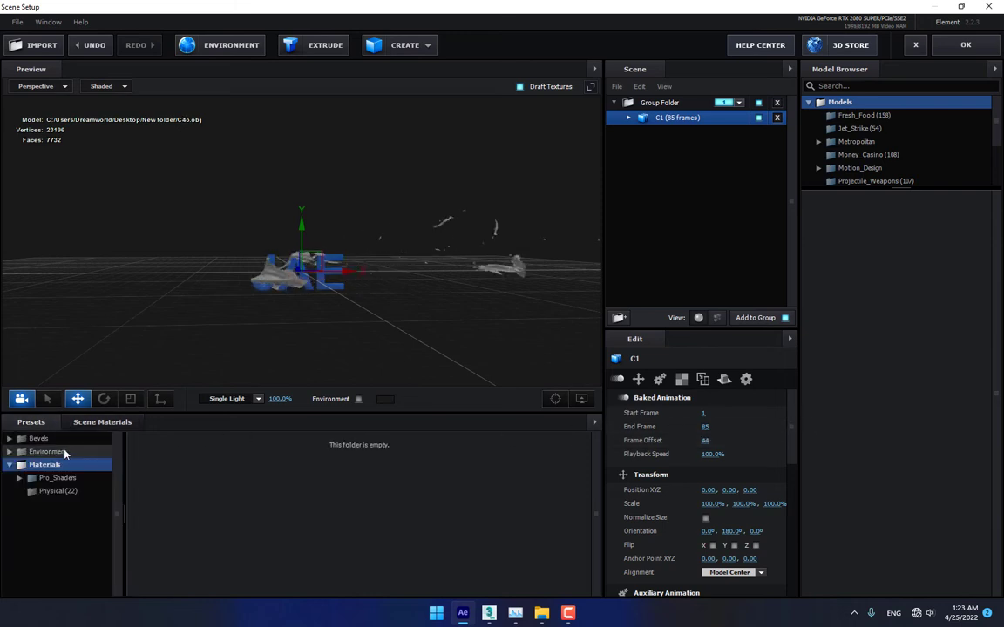
left_click(58, 490)
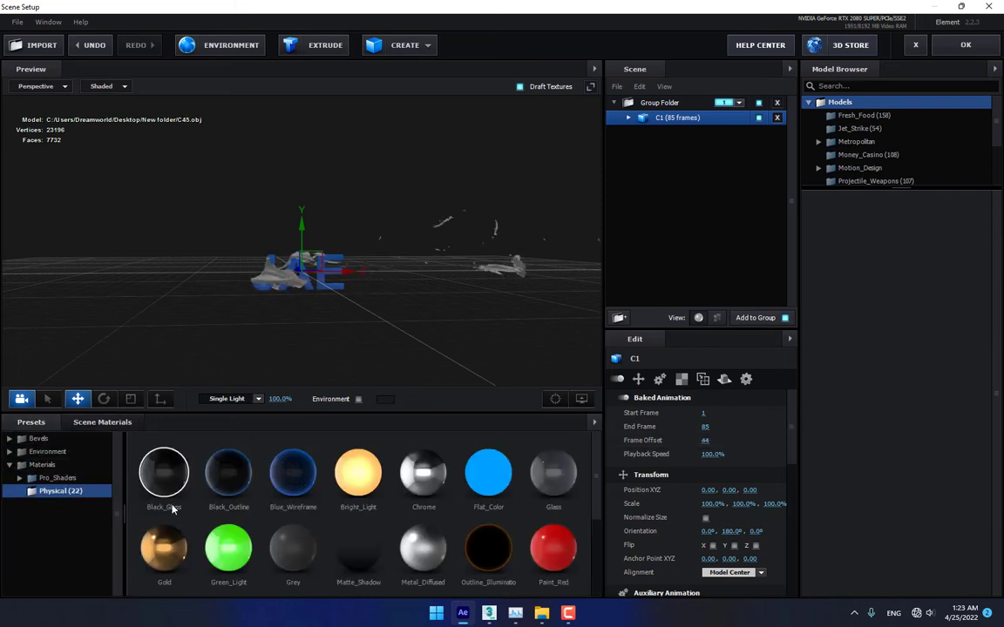
left_click(628, 117)
left_click_drag(163, 547, 697, 147)
left_click_drag(696, 133, 694, 134)
left_click_drag(444, 481, 614, 150)
mouse_move(428, 303)
left_mouse_down()
mouse_move(448, 321)
mouse_move(416, 307)
left_mouse_up()
left_click_drag(280, 325, 379, 286)
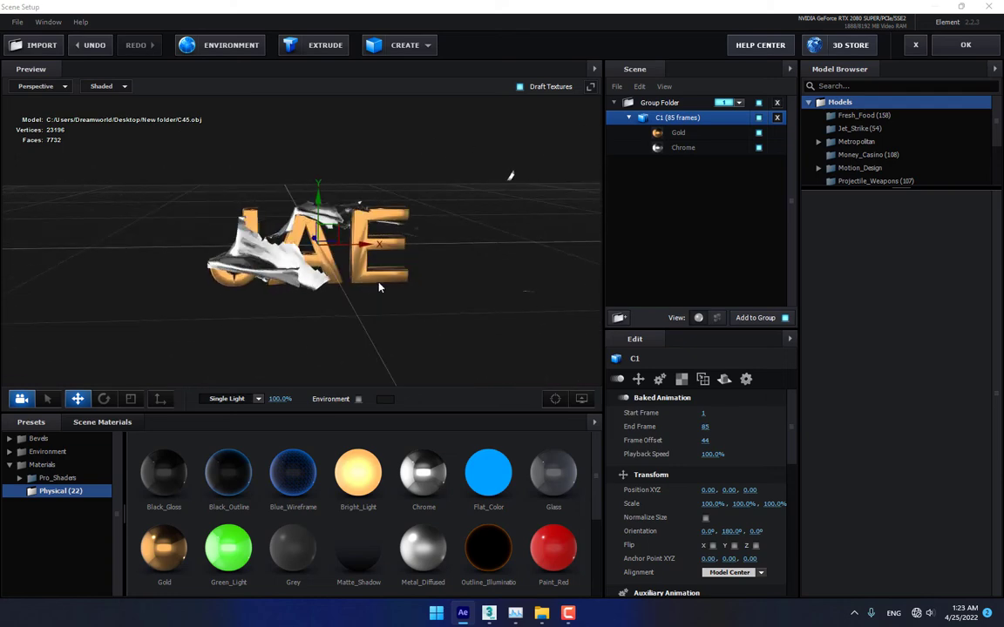
Load Basic_2K_14.jpg as the scene's environment map
left_click(229, 52)
left_click(526, 335)
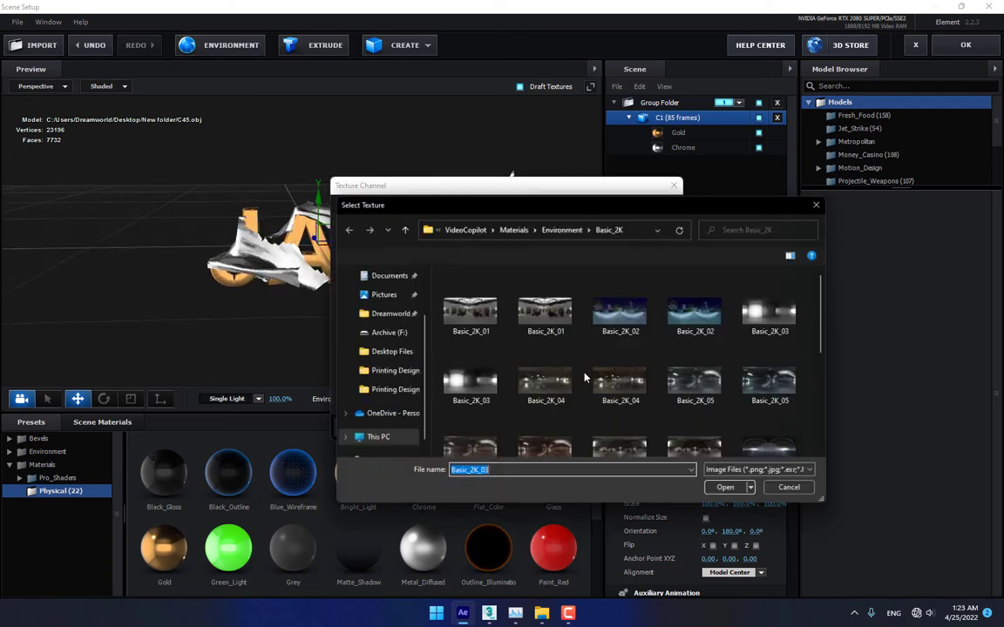
scroll(584, 396, "down", 3)
left_click(620, 429)
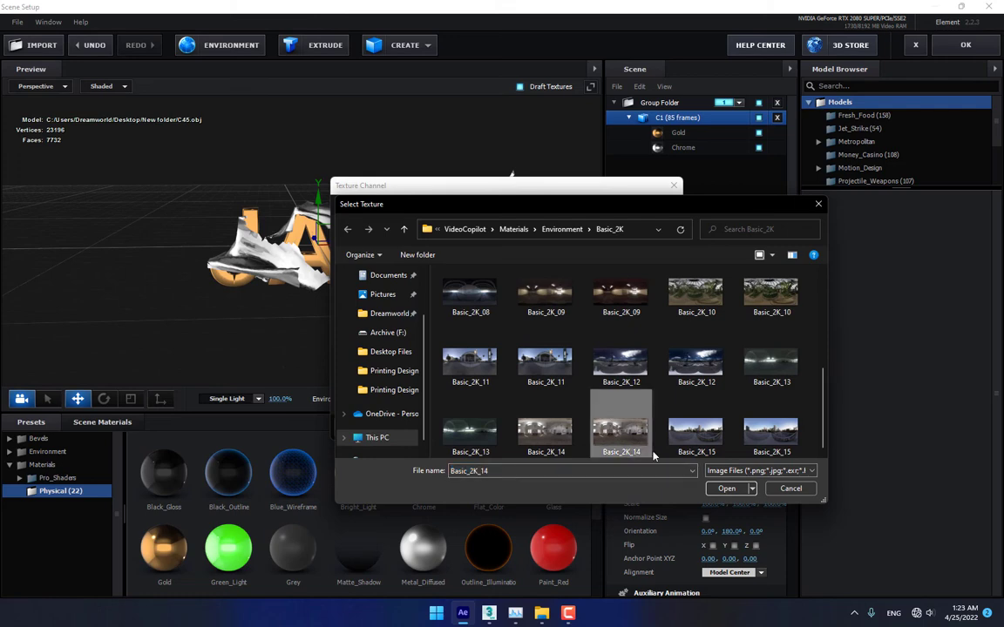
left_click(726, 487)
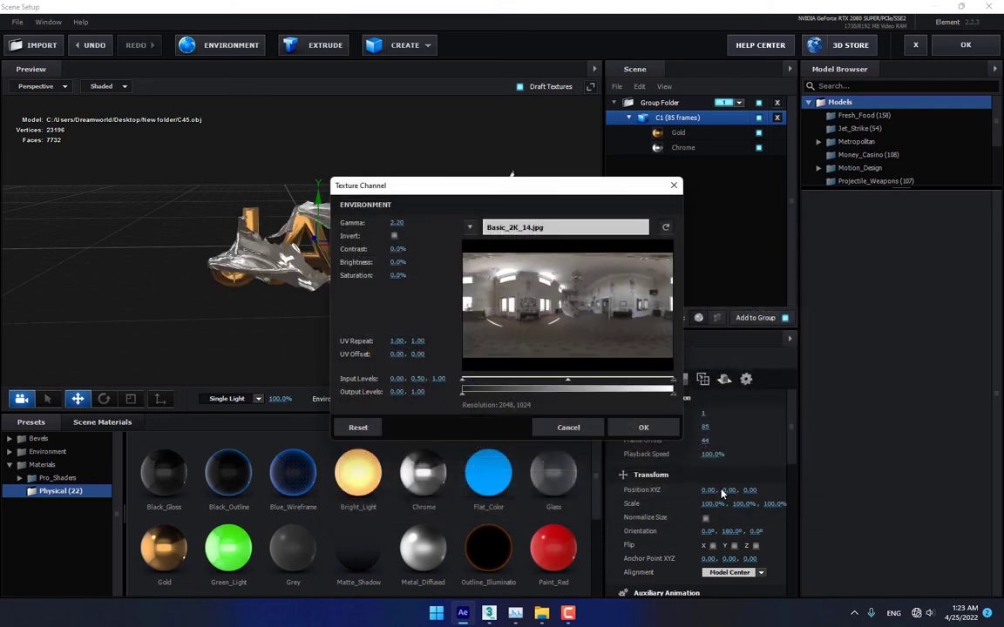
left_click(647, 428)
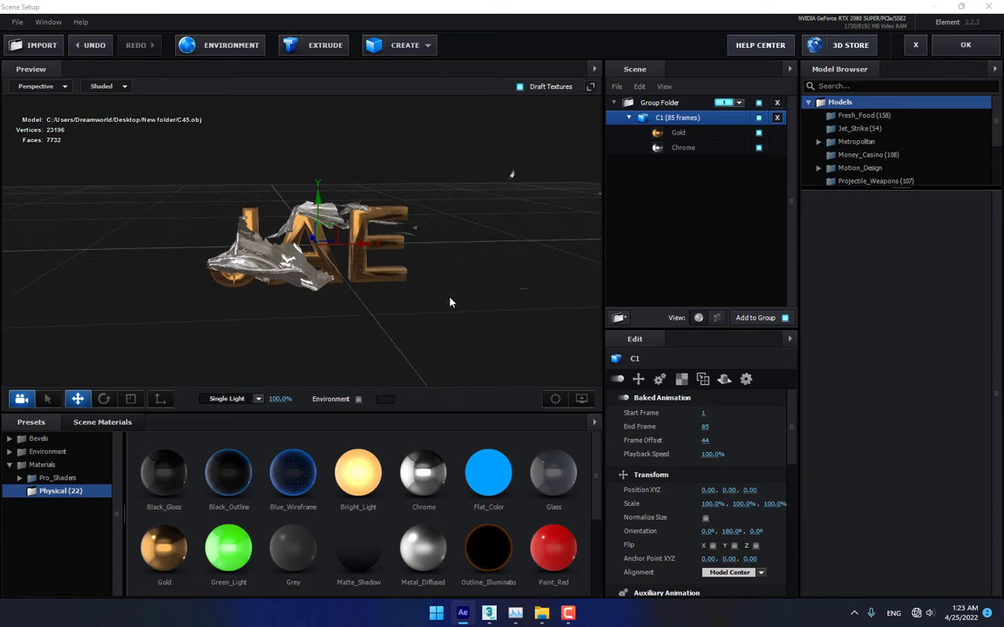
left_click_drag(453, 303, 442, 297)
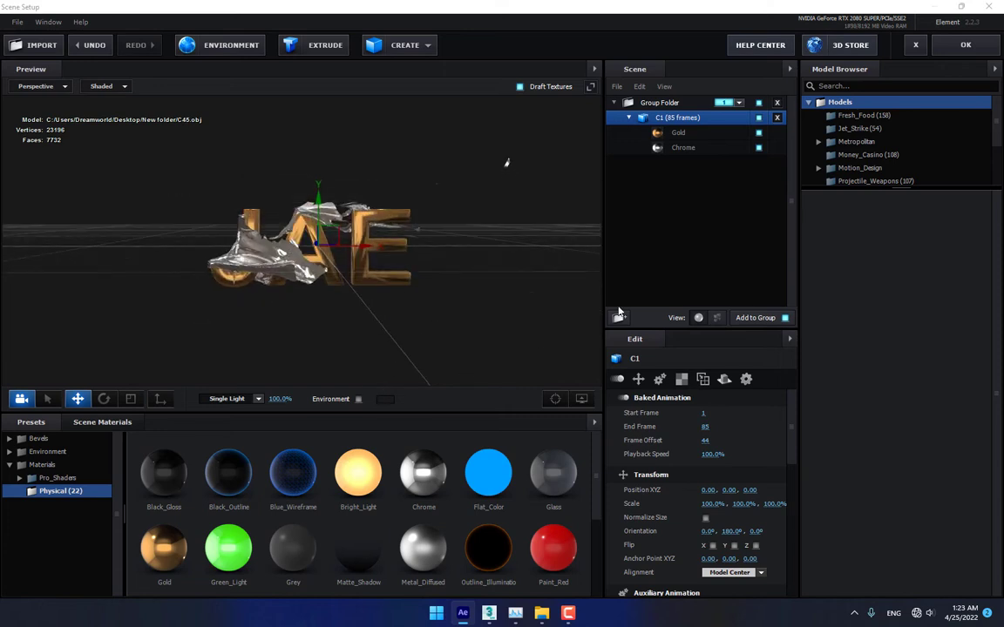
Add a plane, scale it to about 481.8% and lower it beneath the text
left_click(405, 44)
left_click(502, 67)
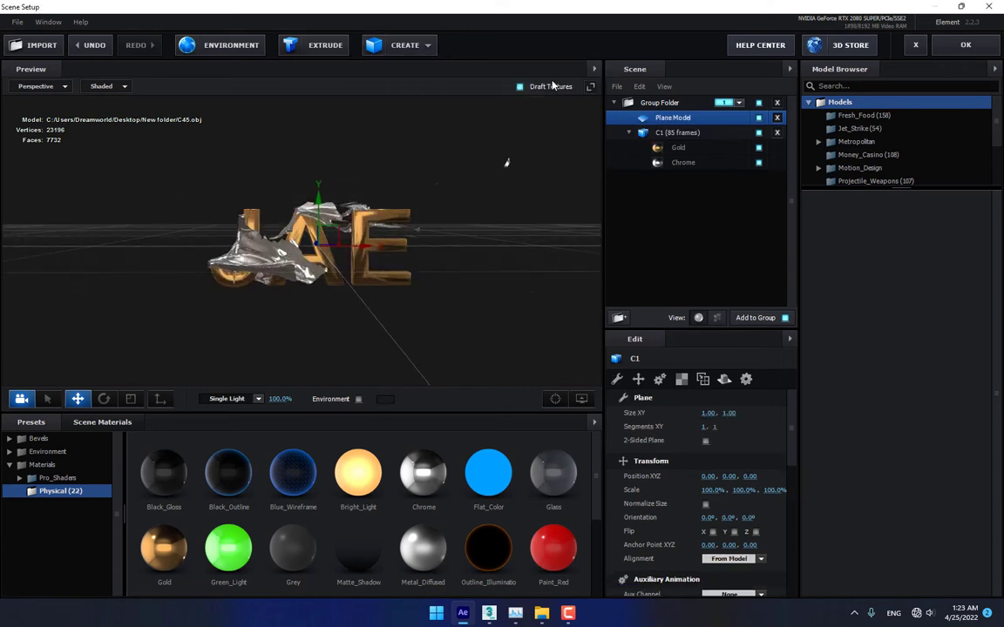
left_click(130, 399)
left_click_drag(319, 250, 402, 231)
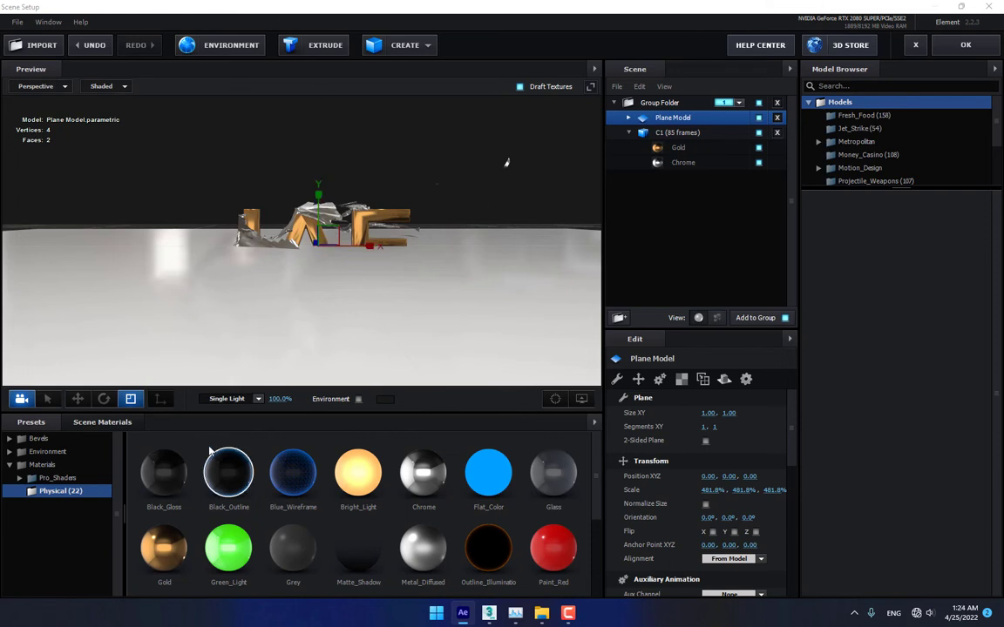
left_click(78, 398)
left_click_drag(320, 213, 320, 245)
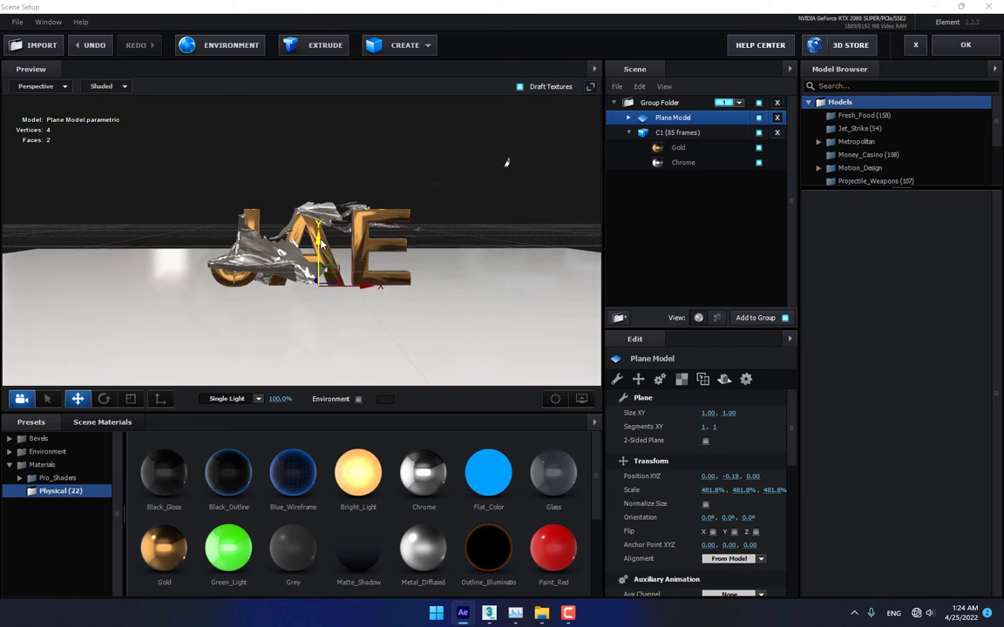
Set the floor plane's Reflect Mode to Mirror Surface
left_click(629, 119)
left_click(685, 134)
right_click(685, 134)
right_click(669, 121)
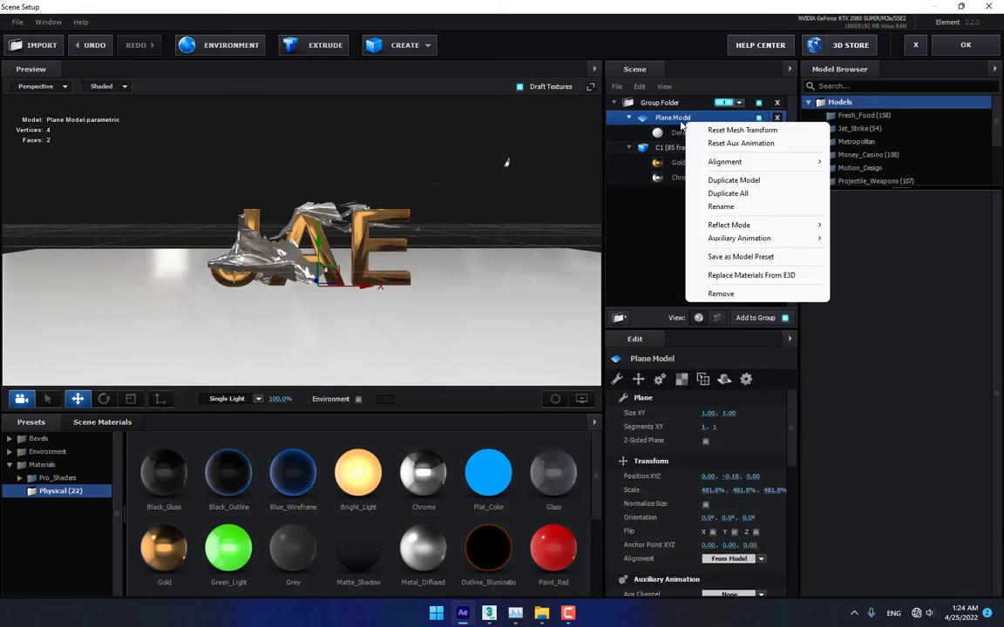
mouse_move(743, 228)
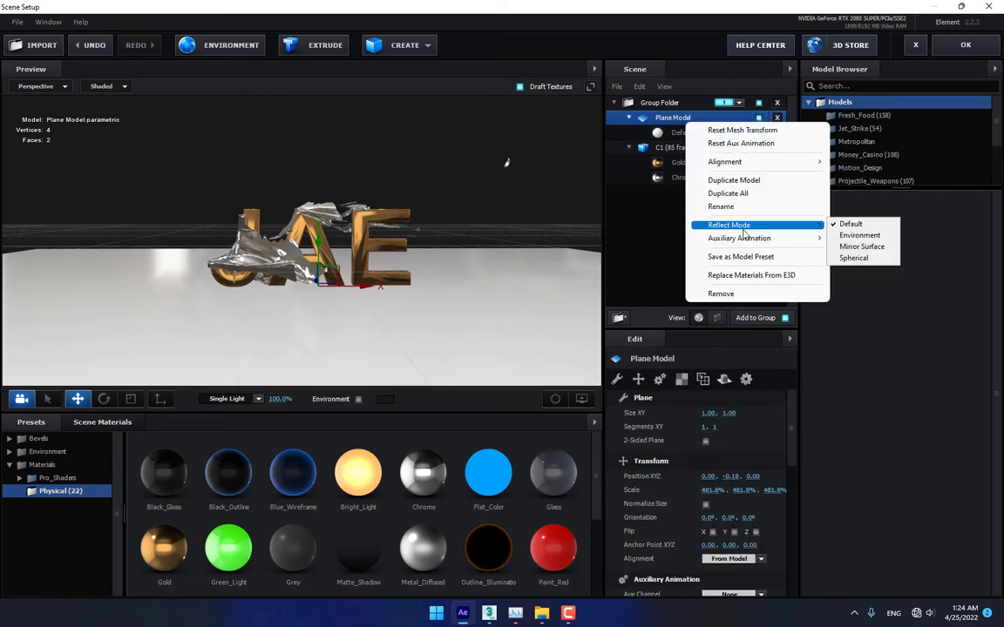
left_click(871, 248)
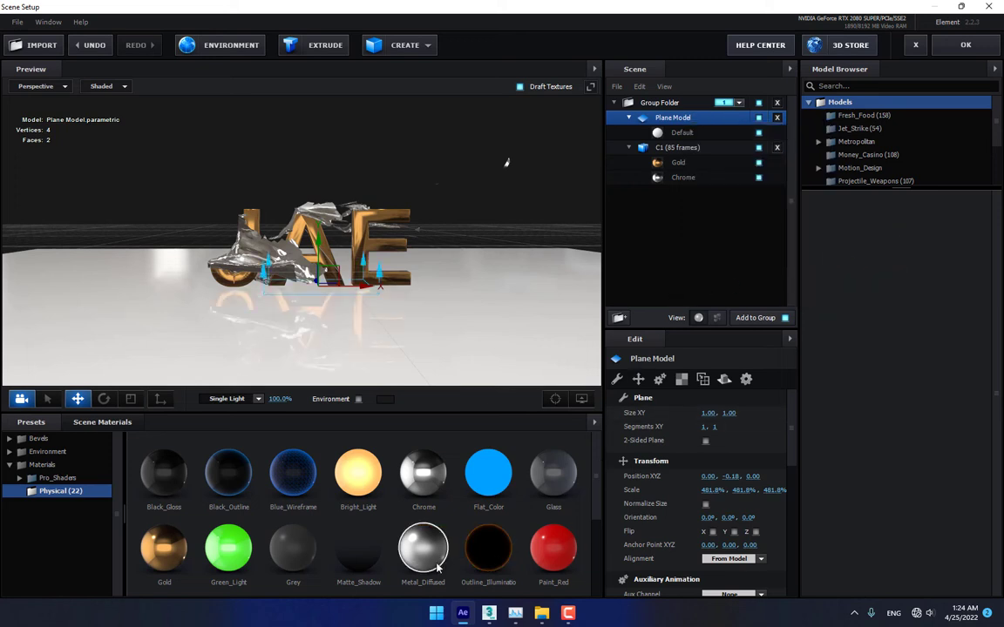
Give the floor Metal_Diffused with Matte Shadow and Matte Reflection enabled, then close Scene Setup
left_click_drag(420, 560, 524, 311)
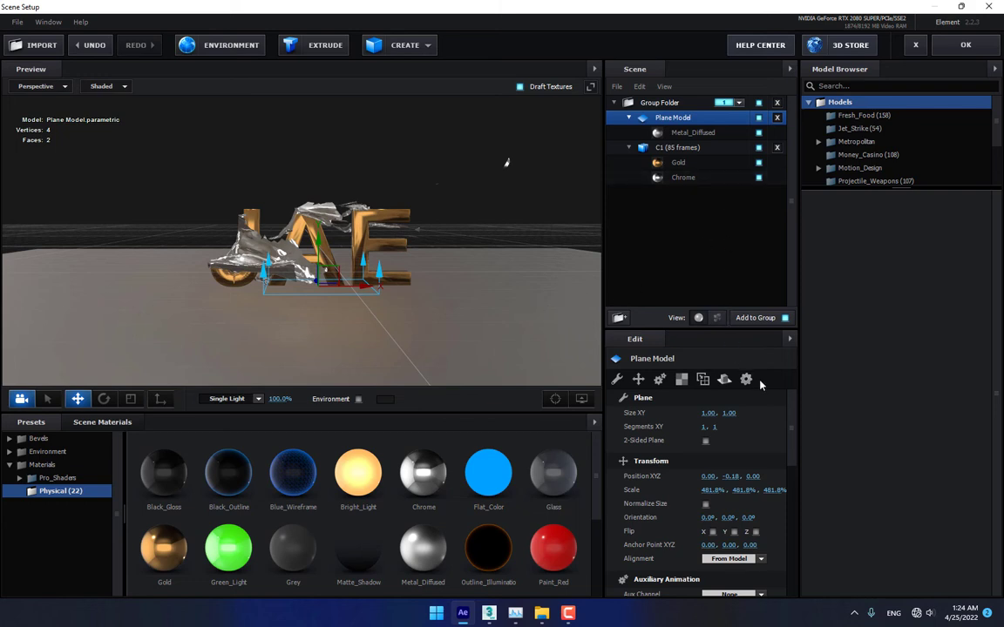
left_click(683, 132)
left_click_drag(786, 399, 793, 596)
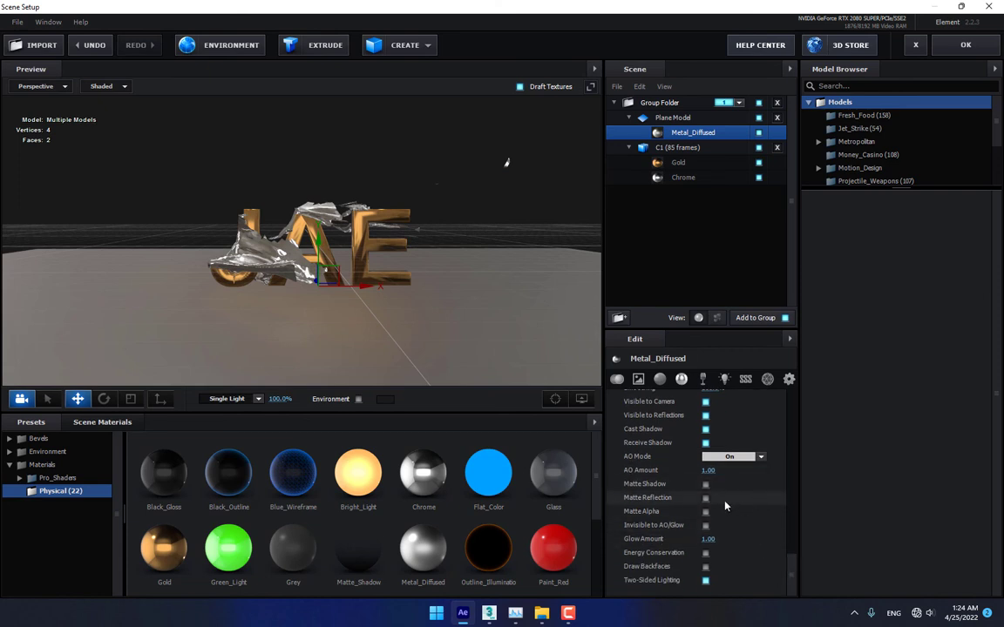
left_click(706, 484)
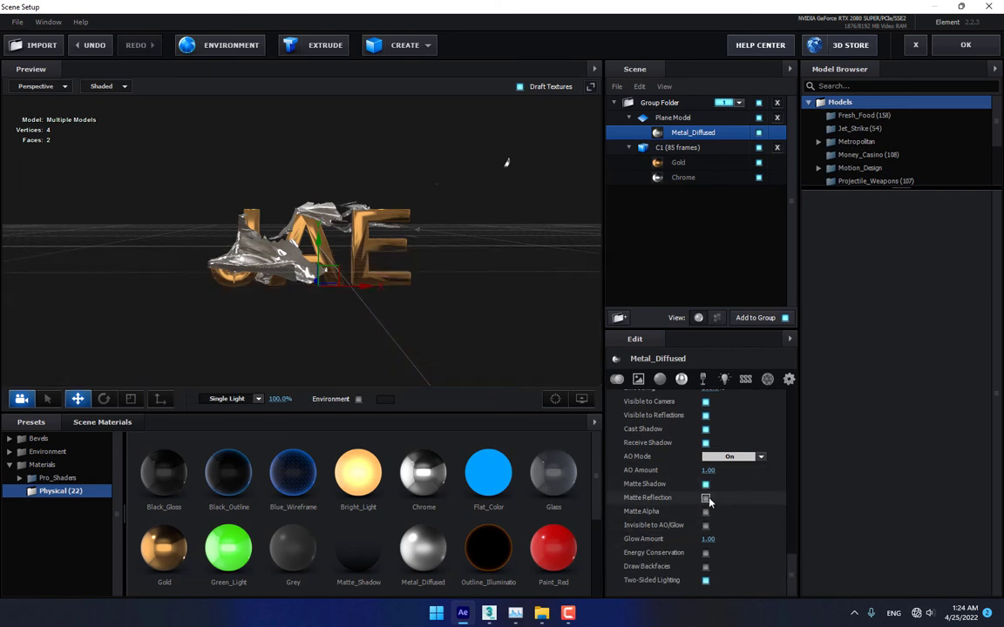
left_click(706, 499)
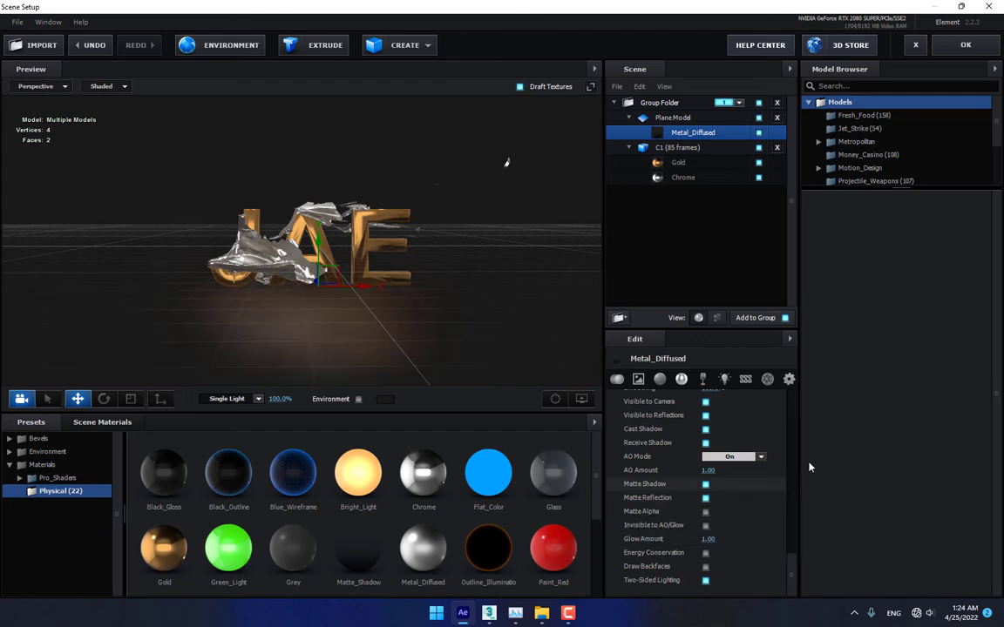
left_click(965, 45)
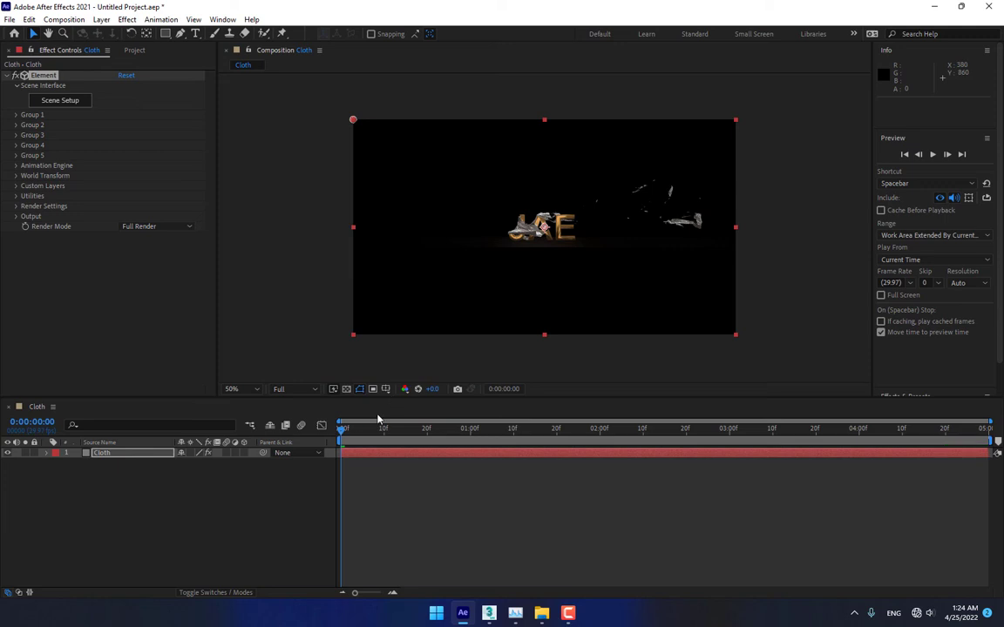
Add a new camera layer, Camera 1, to the composition
right_click(165, 529)
mouse_move(193, 383)
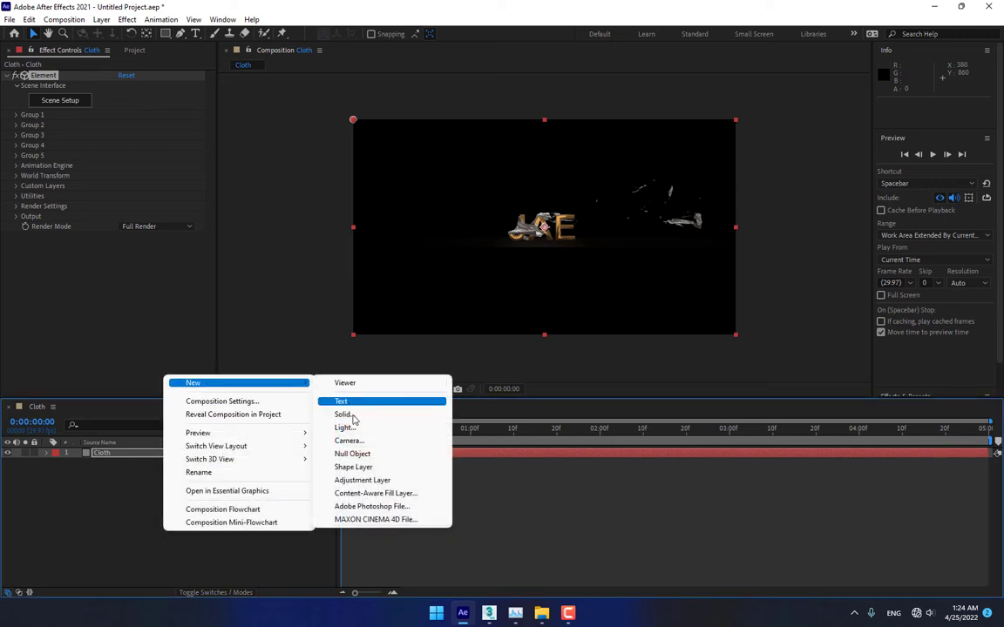
left_click(357, 440)
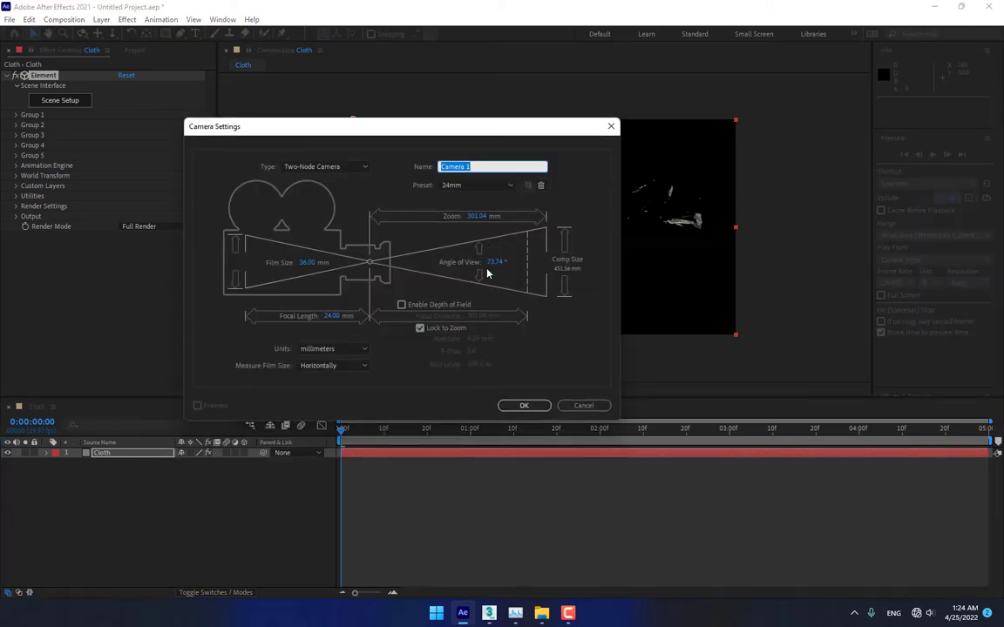
left_click(524, 405)
Raise the Cloth layer's Group 1 Particle Size to 36.30
left_click(148, 461)
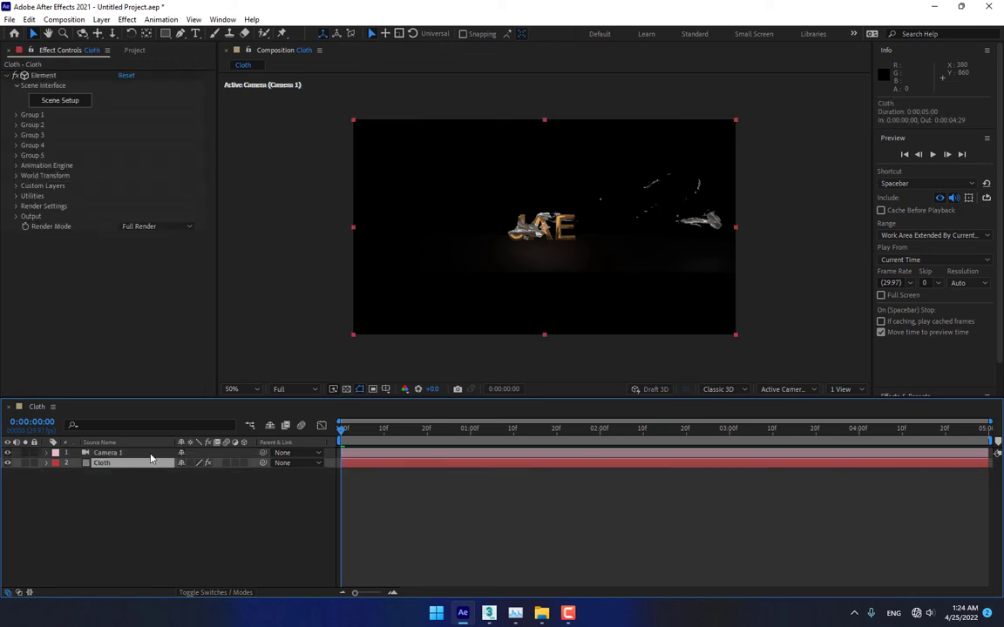
left_click(16, 115)
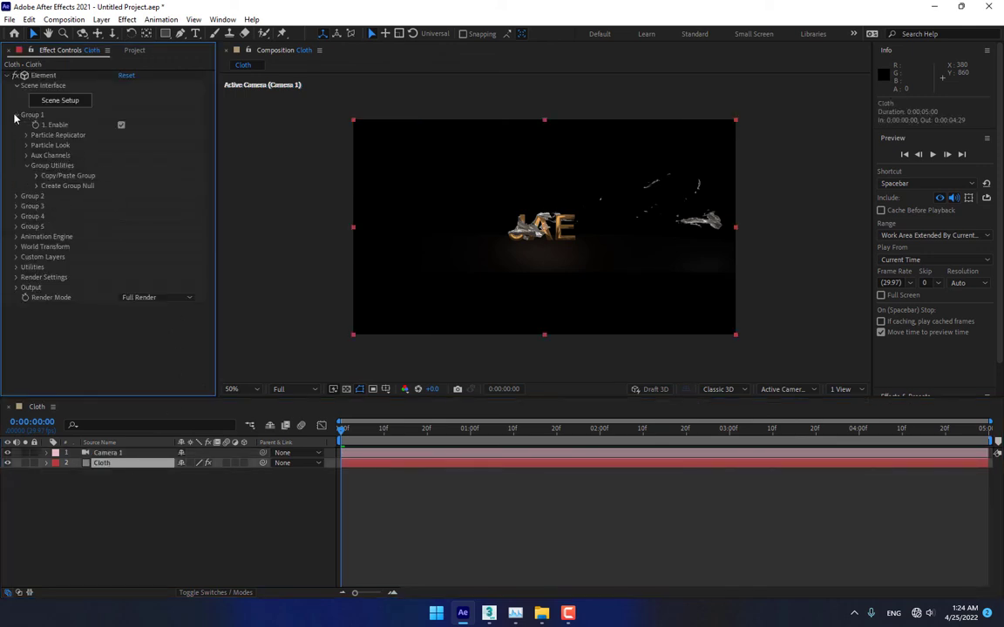
left_click(26, 146)
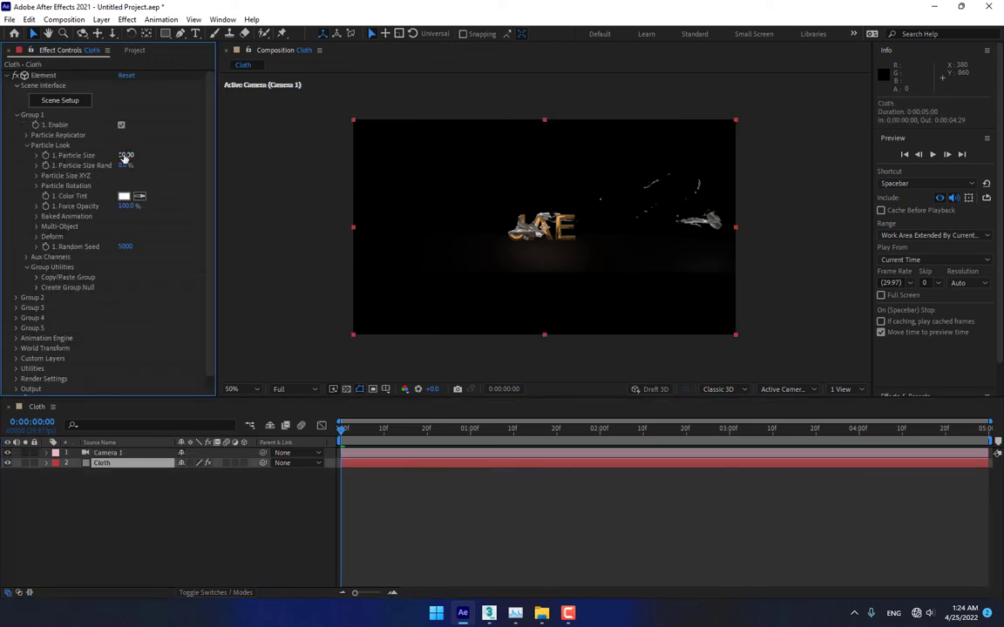
left_click_drag(125, 155, 267, 150)
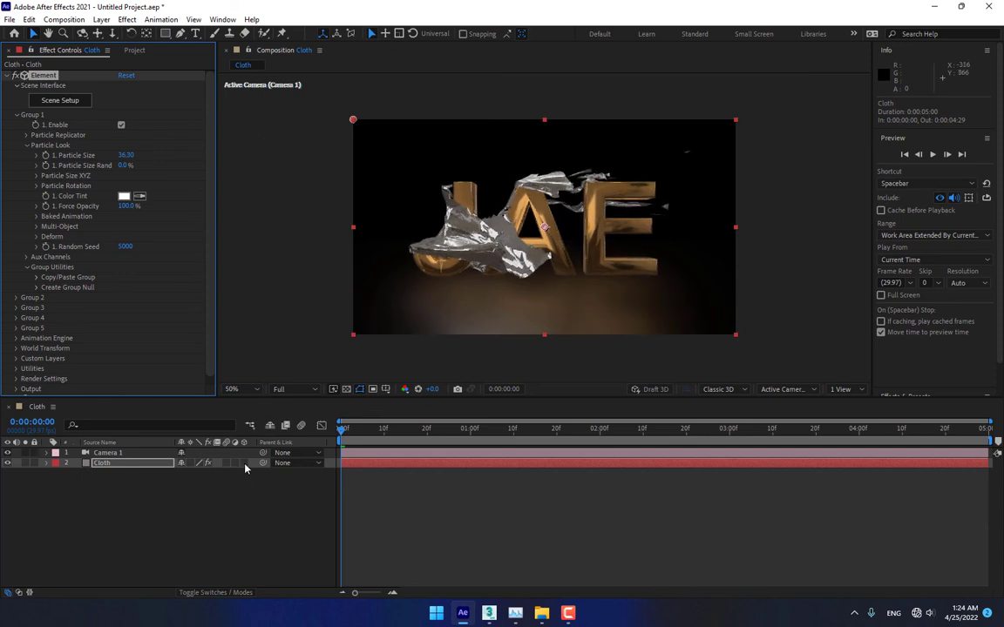
right_click(188, 530)
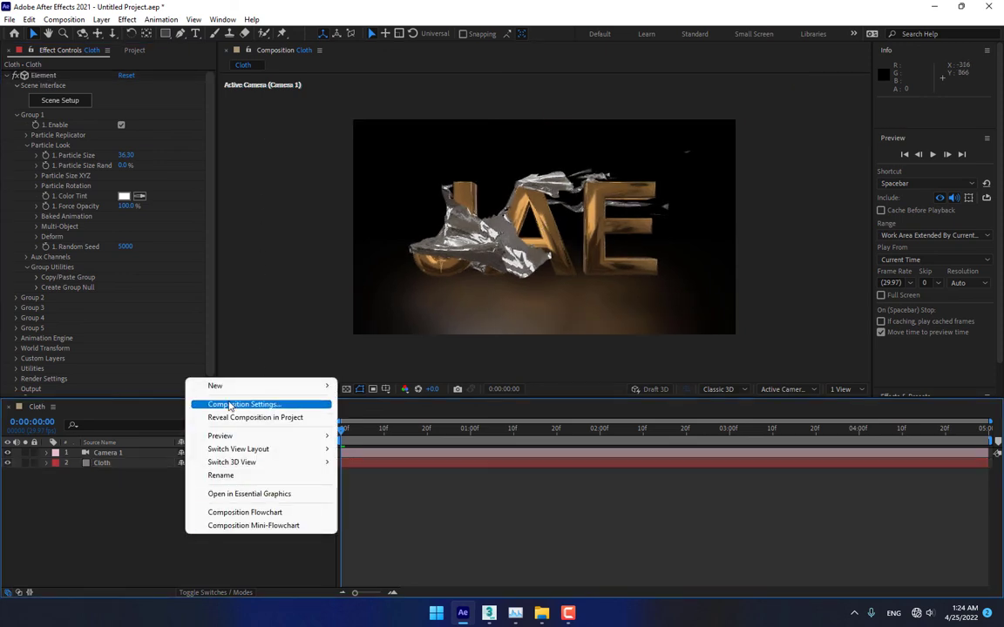
Create a pale gray solid named BG and move it below the Cloth layer
mouse_move(218, 386)
left_click(368, 418)
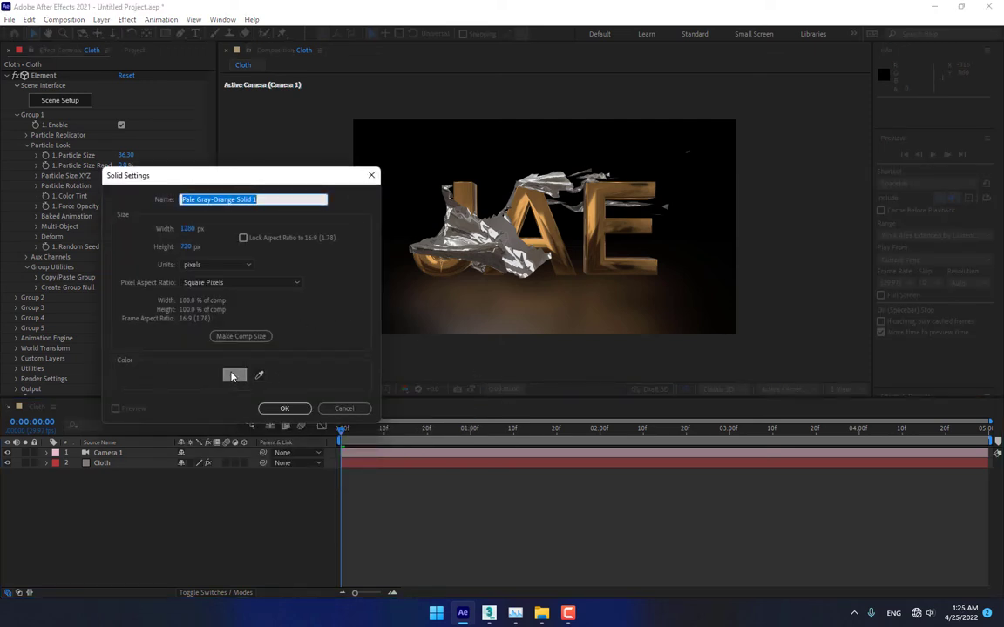
type("BG")
left_click(284, 408)
left_click_drag(109, 453, 122, 494)
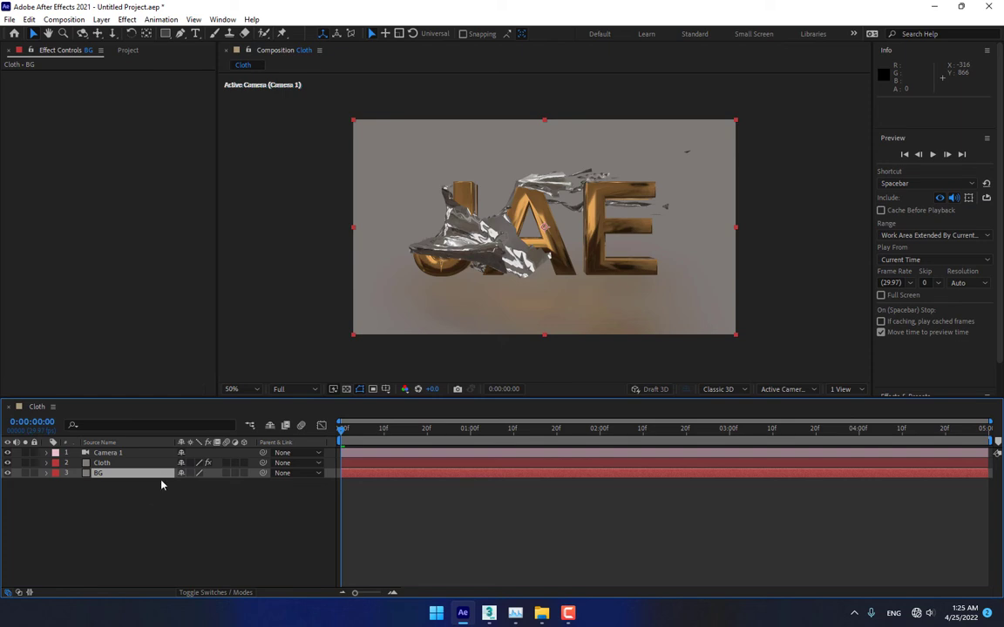
Enable ambient occlusion with 256 SSAO samples and intensity 4.3
left_click(124, 466)
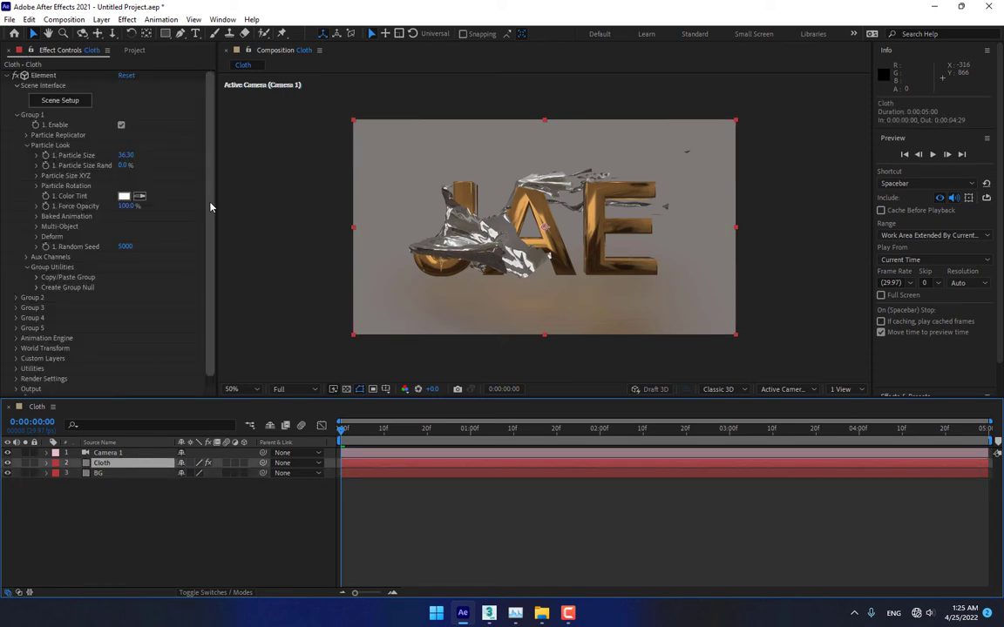
scroll(207, 267, "down", 1)
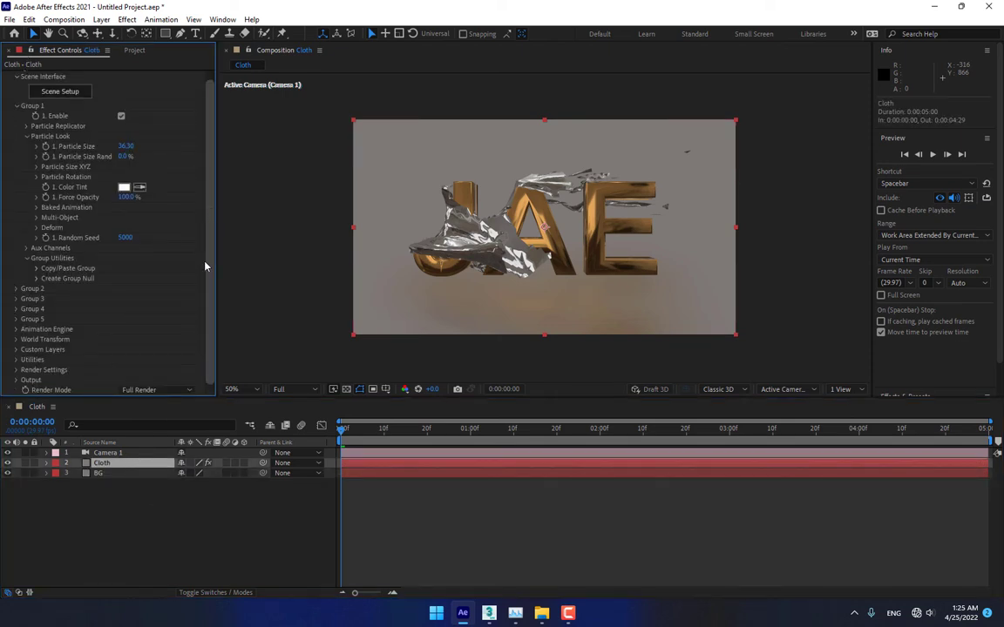
left_click(15, 370)
scroll(35, 357, "down", 5)
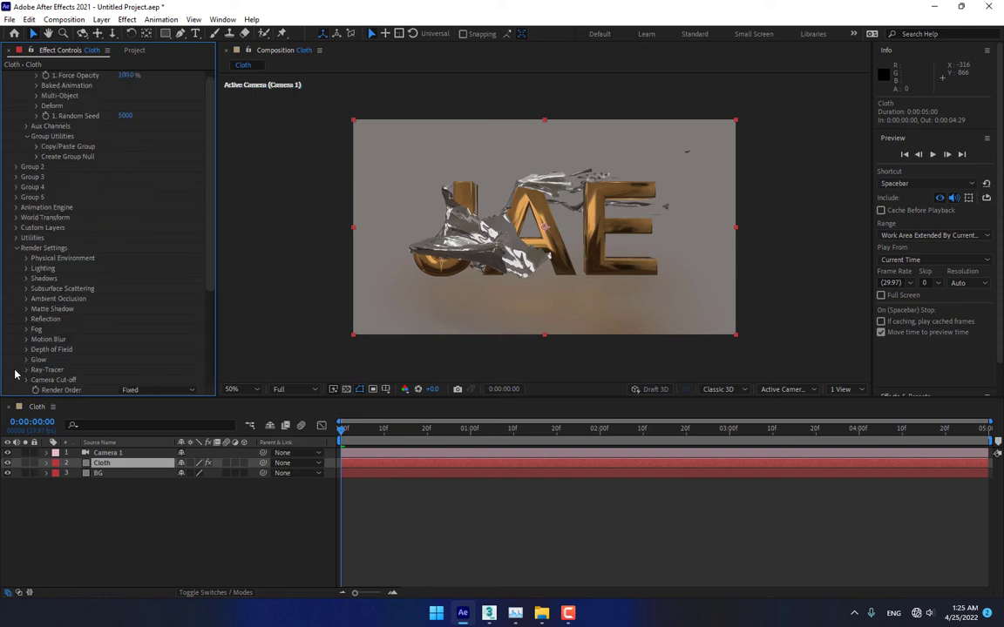
left_click(26, 299)
scroll(26, 303, "down", 2)
left_click(121, 248)
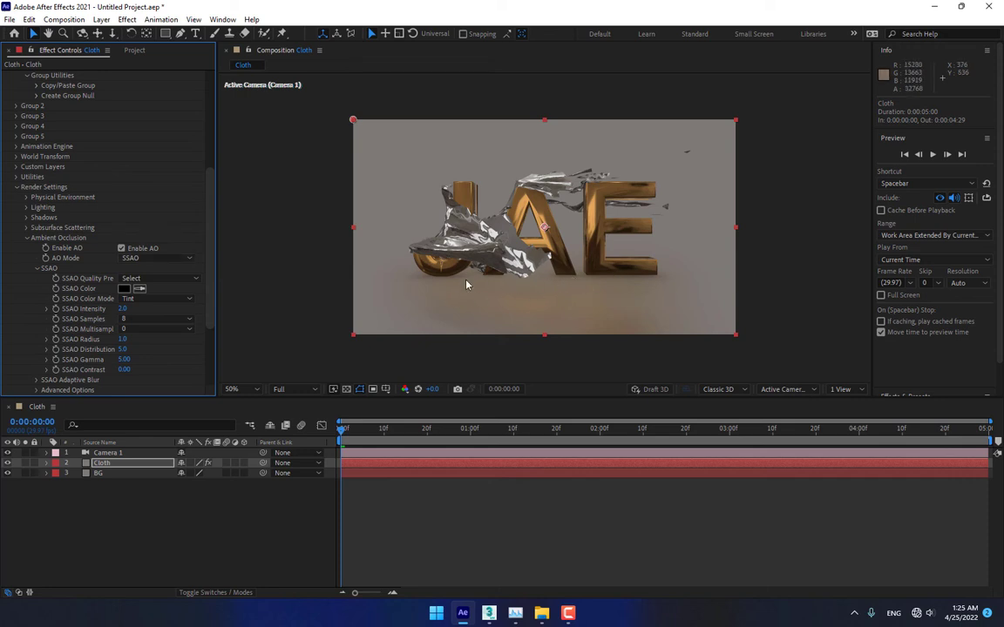
left_click(144, 319)
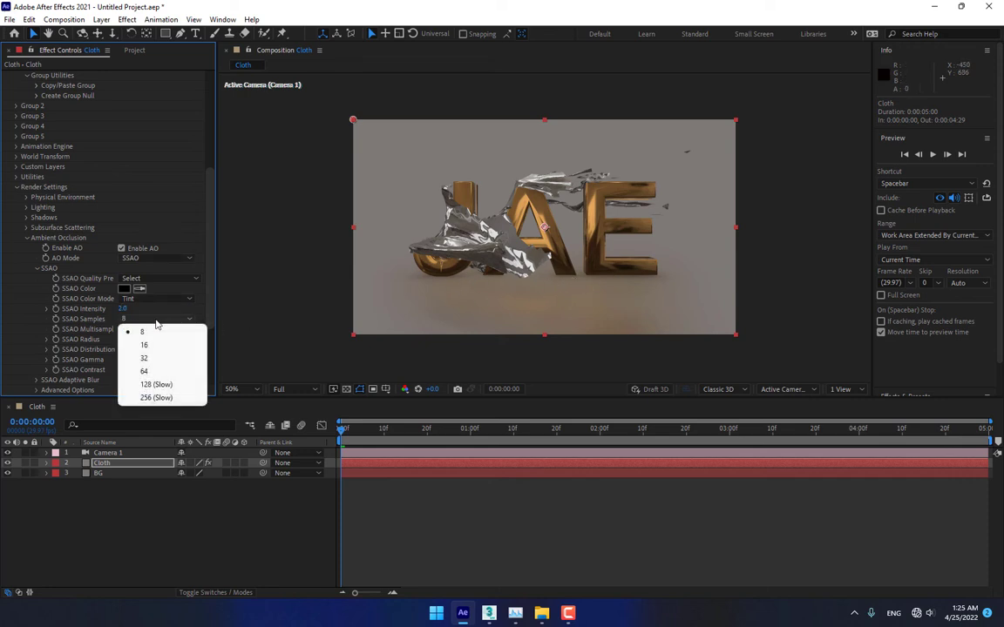
left_click(162, 397)
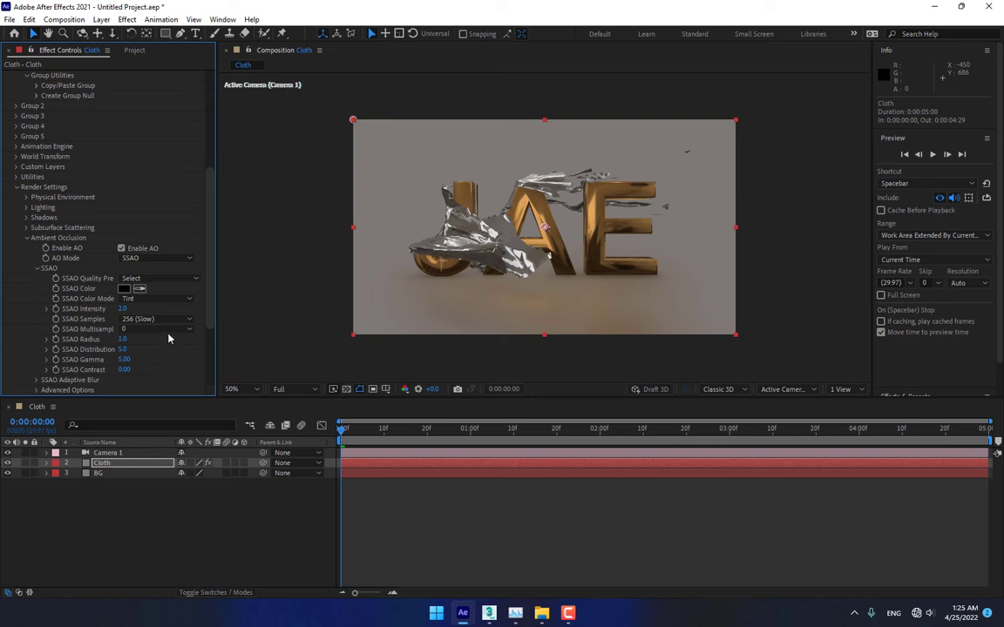
left_click_drag(122, 308, 137, 309)
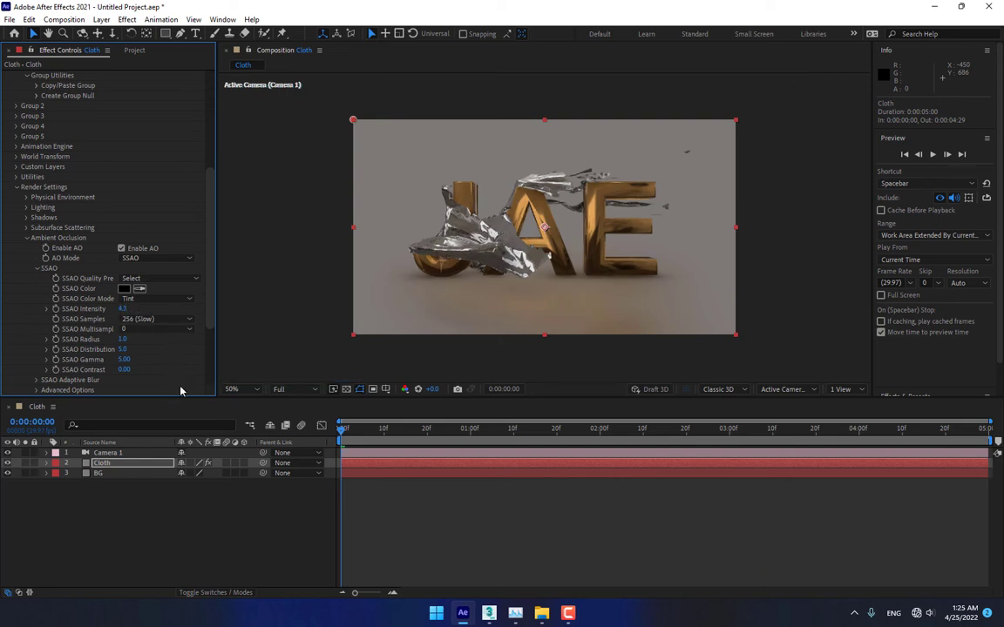
Set Add Lighting to 360 and rotate the additional lighting to X 180°, Y 56°, Z 69°
left_click(26, 208)
left_click(144, 238)
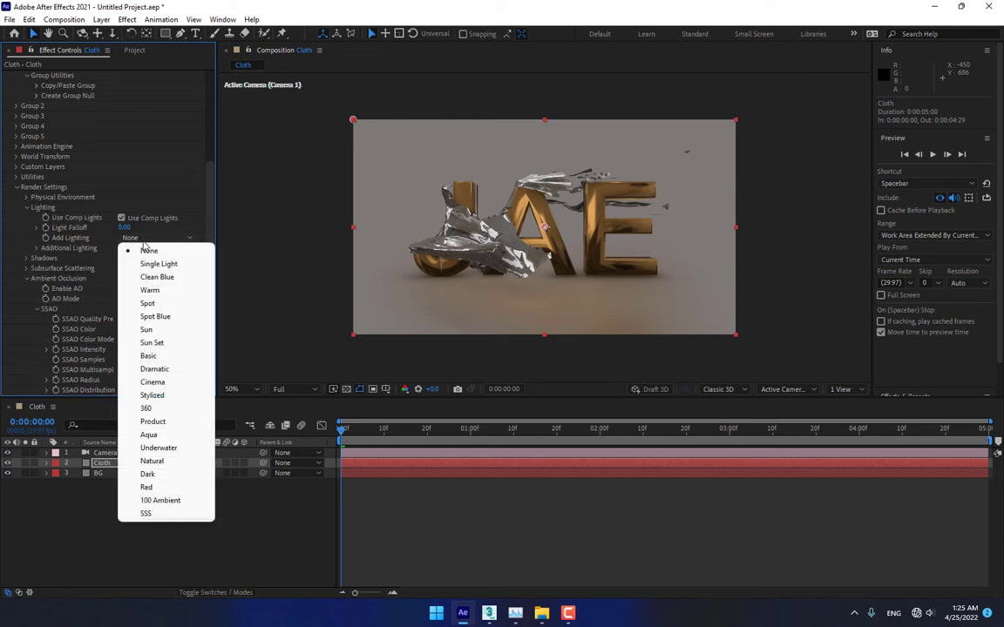
left_click(163, 408)
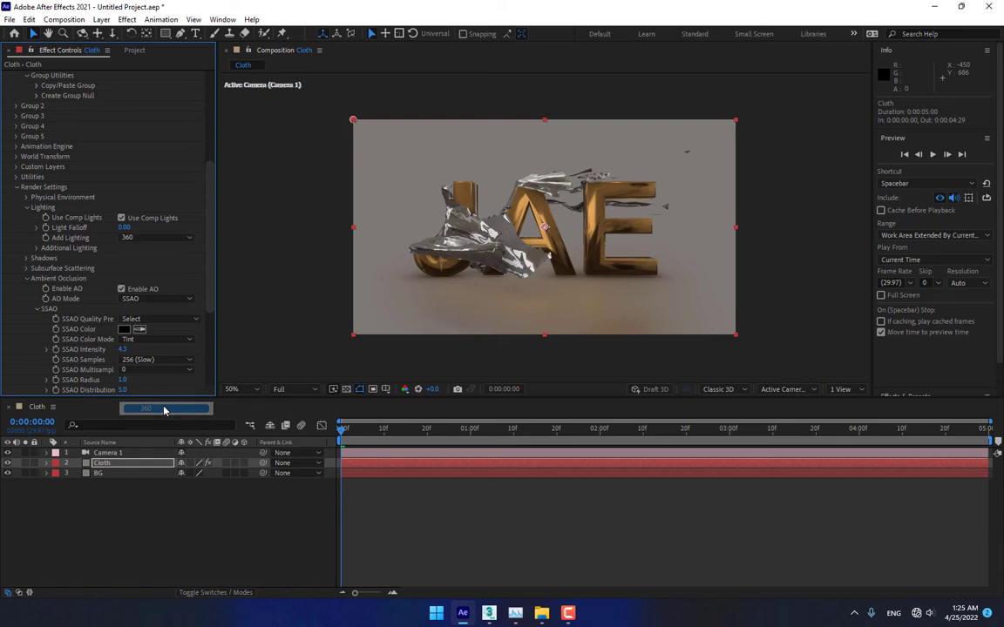
left_click(37, 248)
left_click(48, 268)
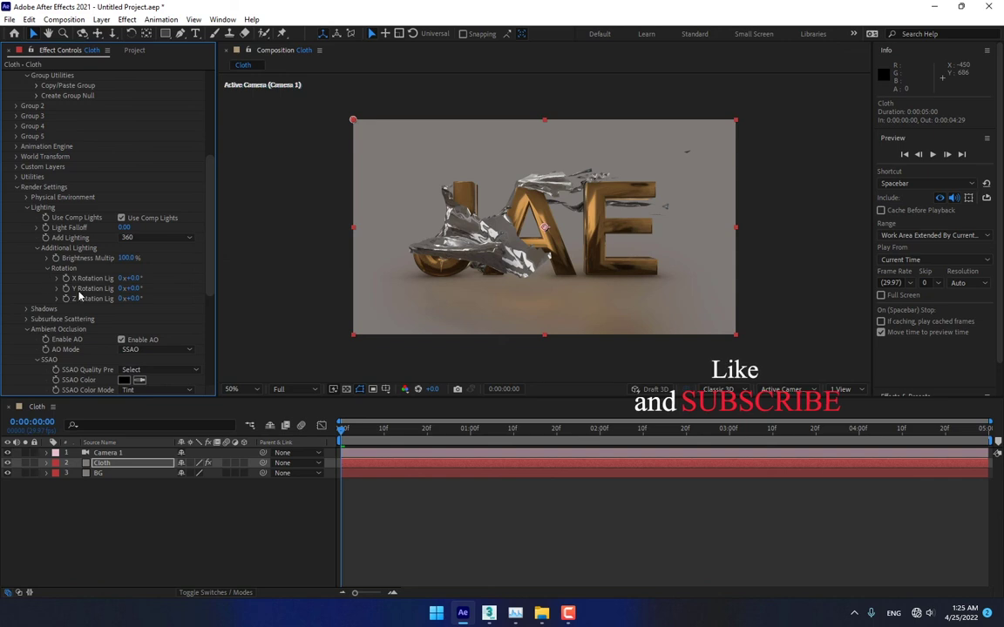
left_click_drag(131, 278, 229, 269)
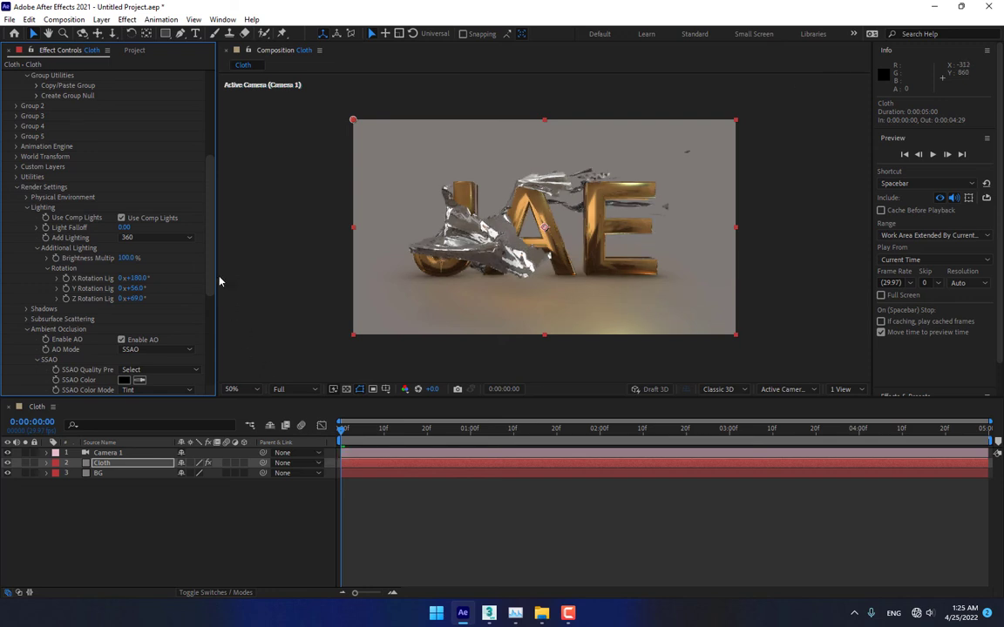
Turn Element motion blur On with a 689 shutter angle, then collapse the Cloth layer
scroll(204, 329, "down", 5)
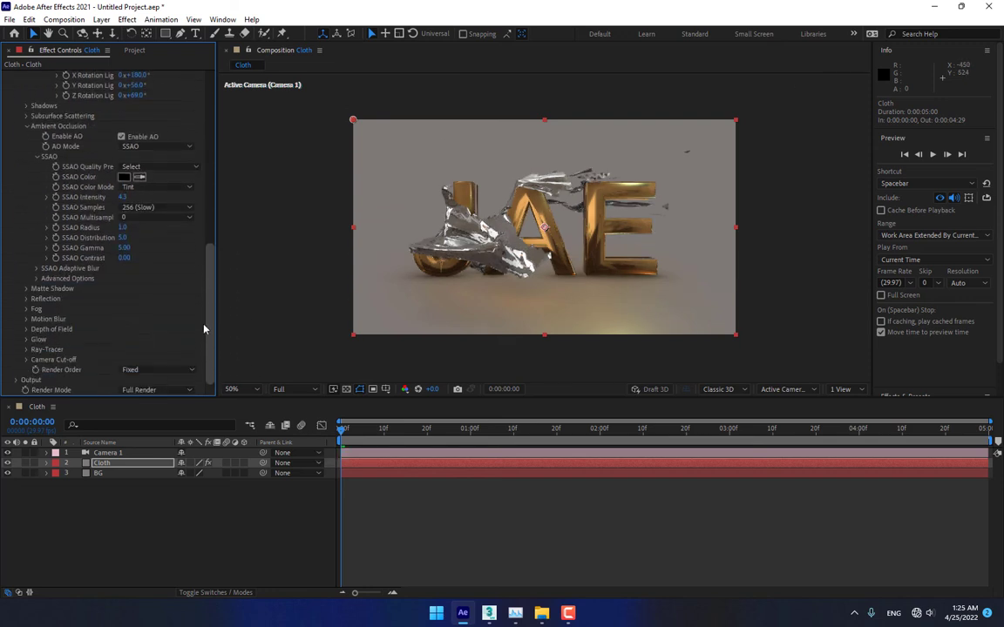
left_click(27, 318)
left_click(144, 329)
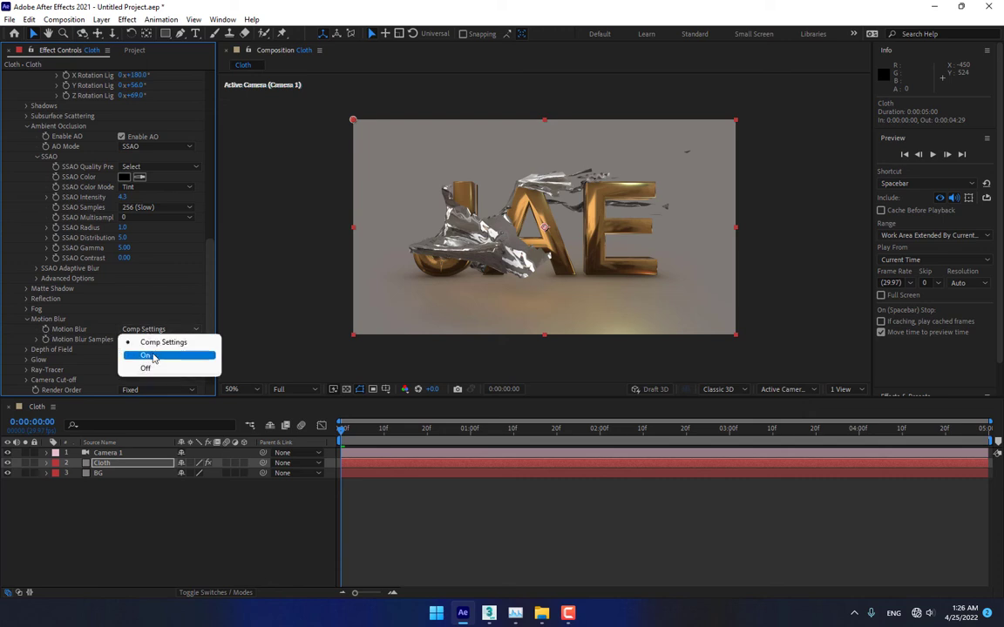
left_click(153, 353)
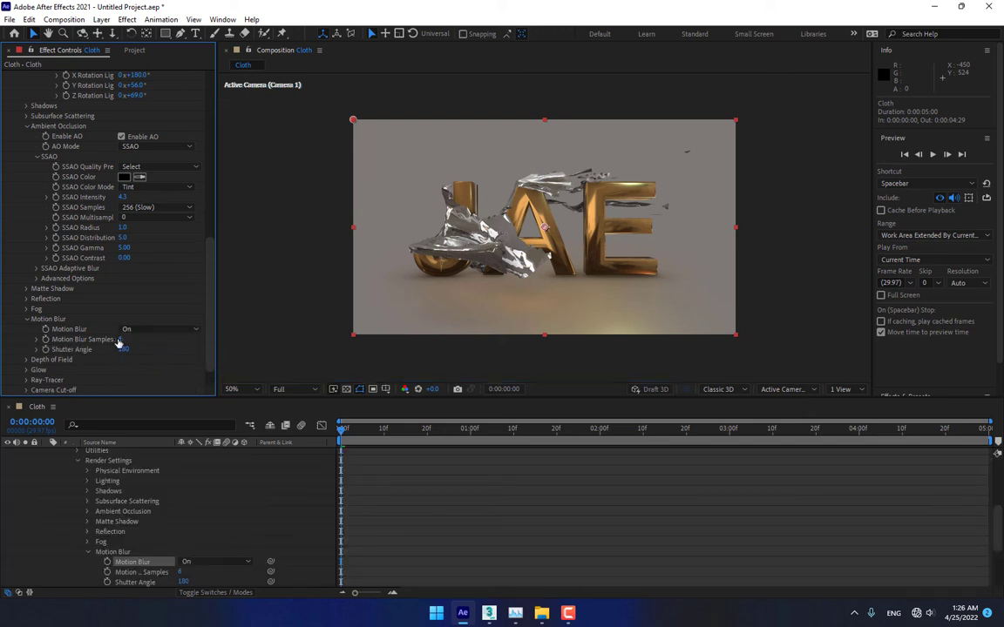
left_click_drag(123, 349, 222, 346)
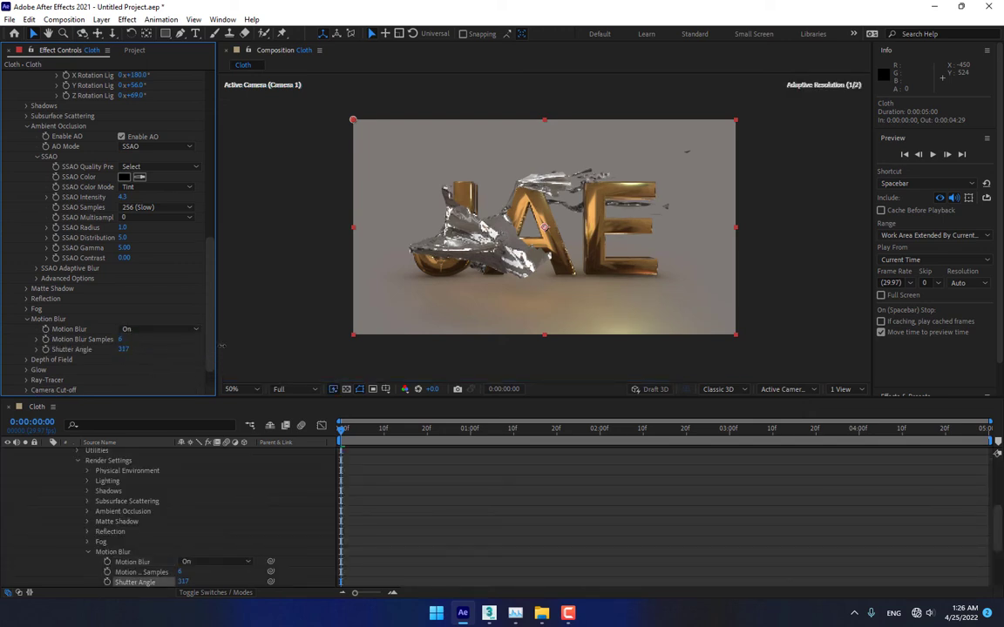
left_click_drag(416, 339, 417, 339)
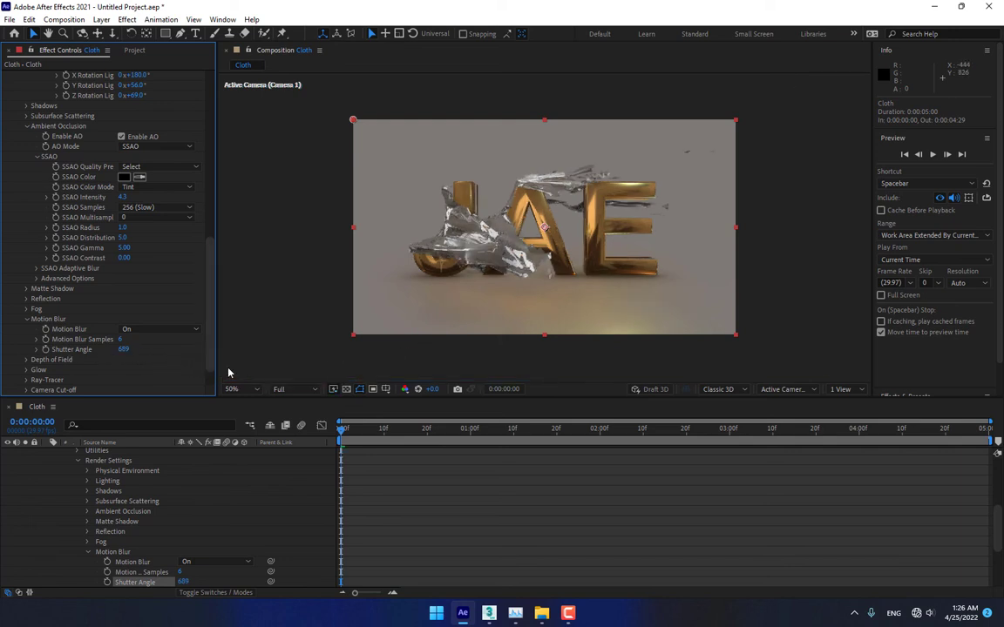
scroll(233, 483, "up", 5)
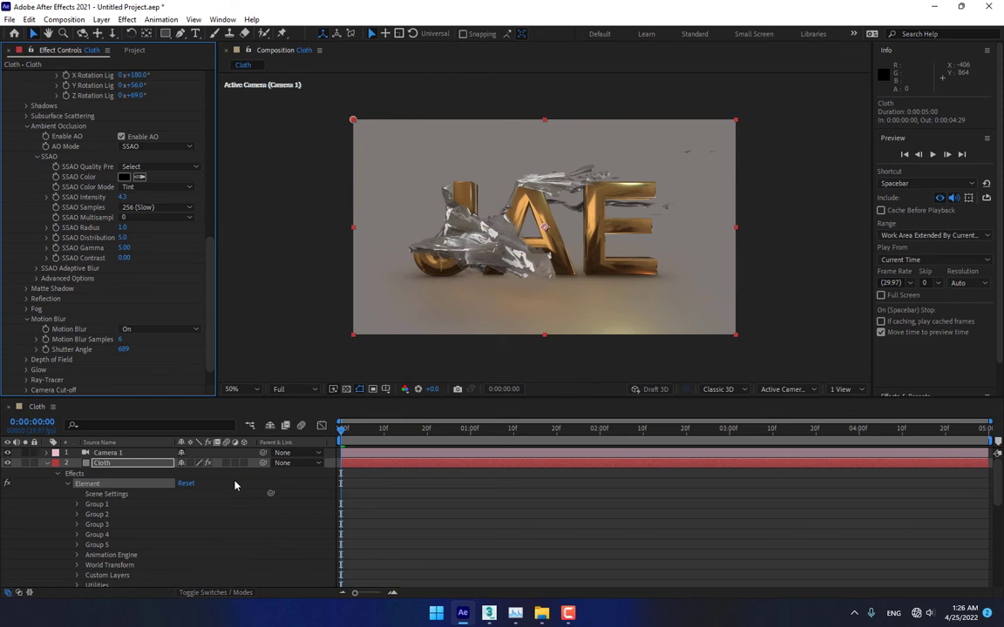
left_click(46, 464)
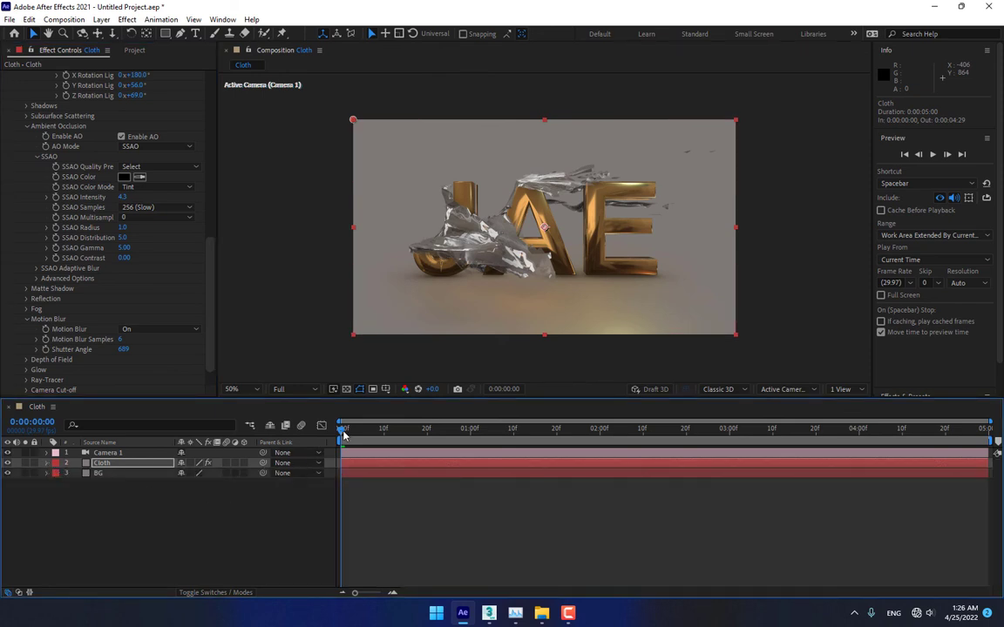
scroll(208, 139, "up", 10)
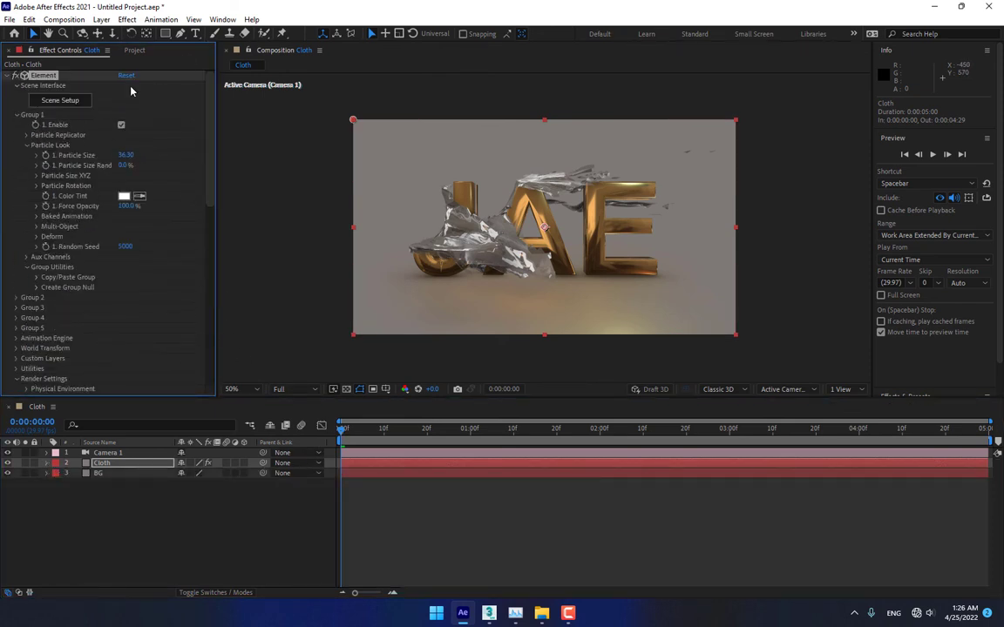
Change the C1 sequence's Baked Animation Frame Offset to 1 and apply the scene
left_click(61, 101)
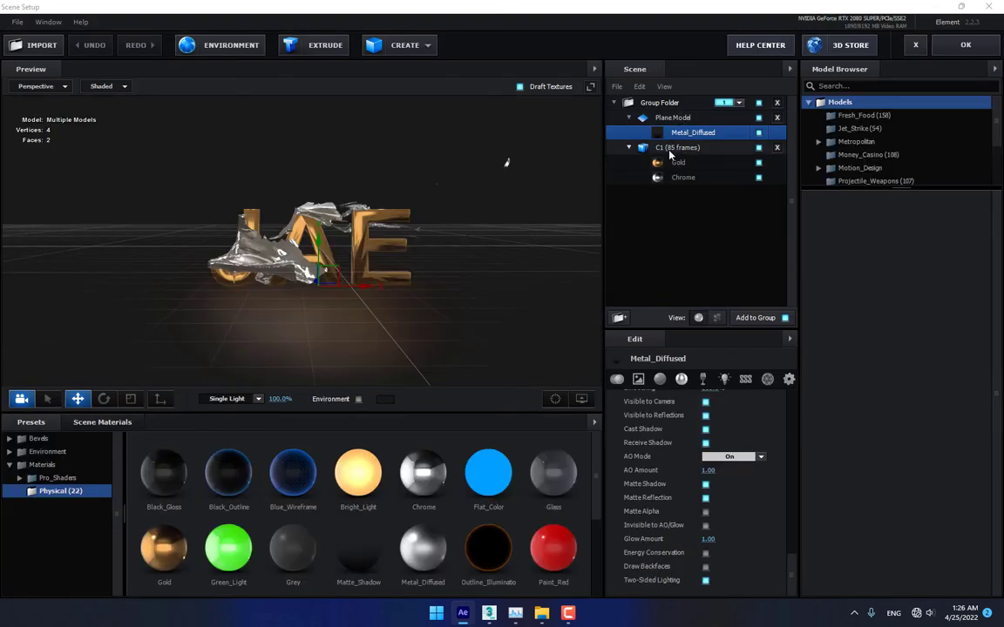
left_click(675, 148)
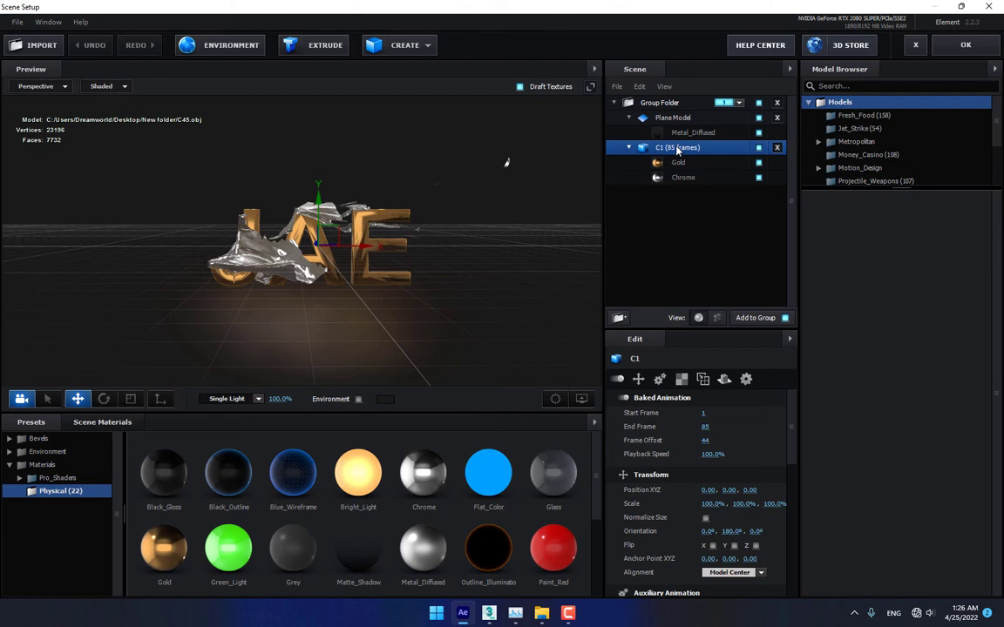
left_click_drag(702, 439, 571, 497)
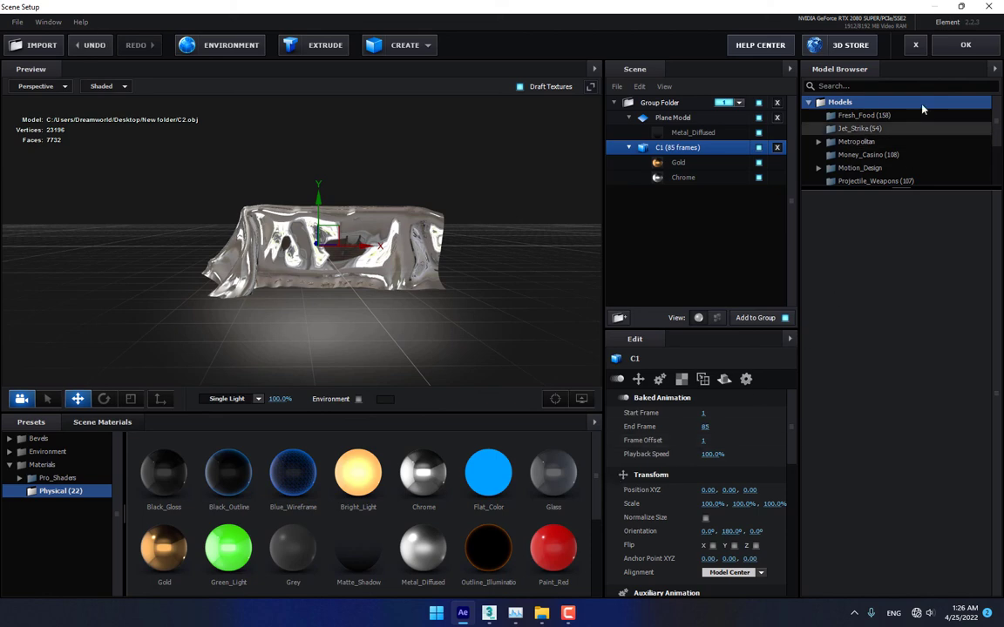
left_click(965, 44)
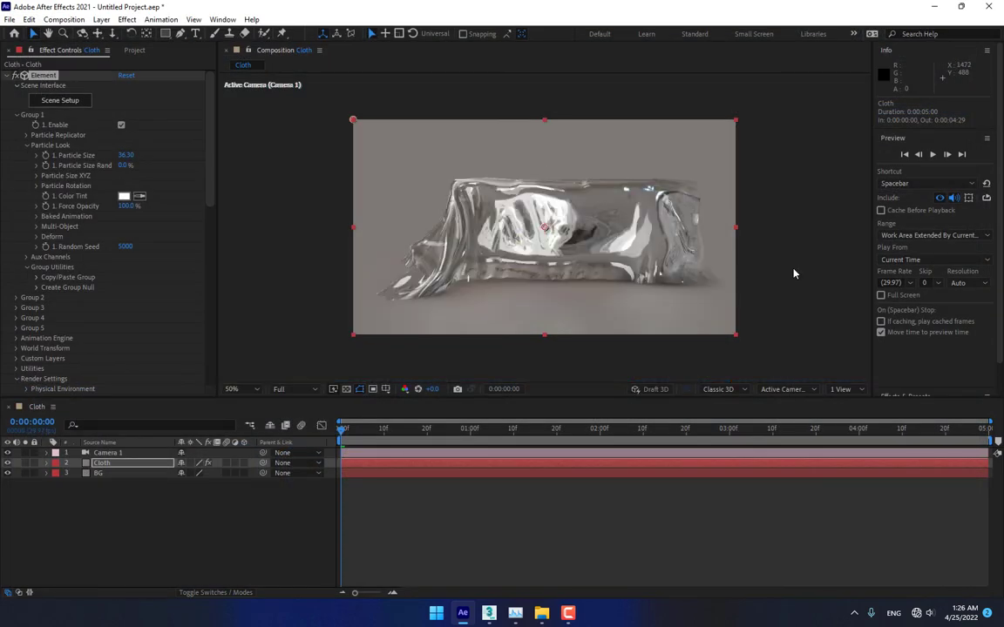
Scrub the cloth animation and end the work area at 0:00:02:20
left_click_drag(342, 431, 694, 433)
left_click_drag(695, 434, 688, 435)
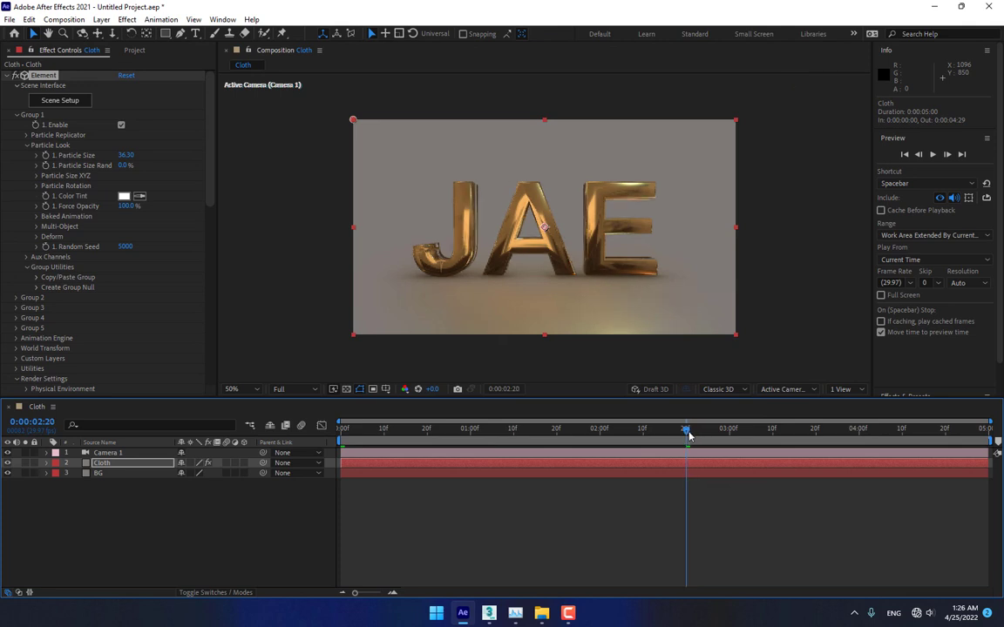
left_click_drag(988, 445, 689, 461)
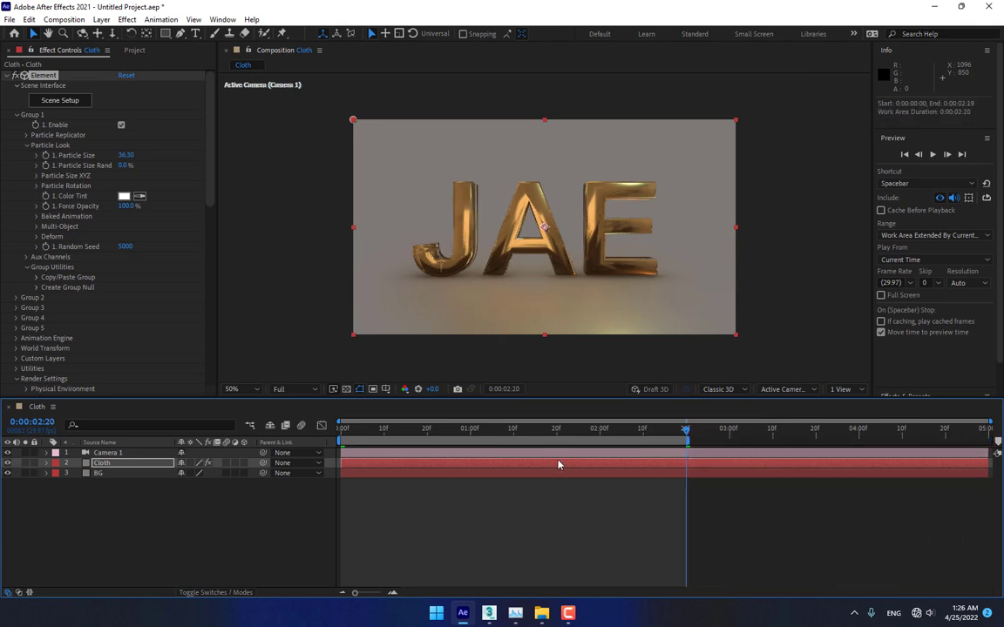
Preview the cloth blowing off the JAE text from frame 0, with the viewer set to Fit
left_click(336, 437)
left_click(931, 155)
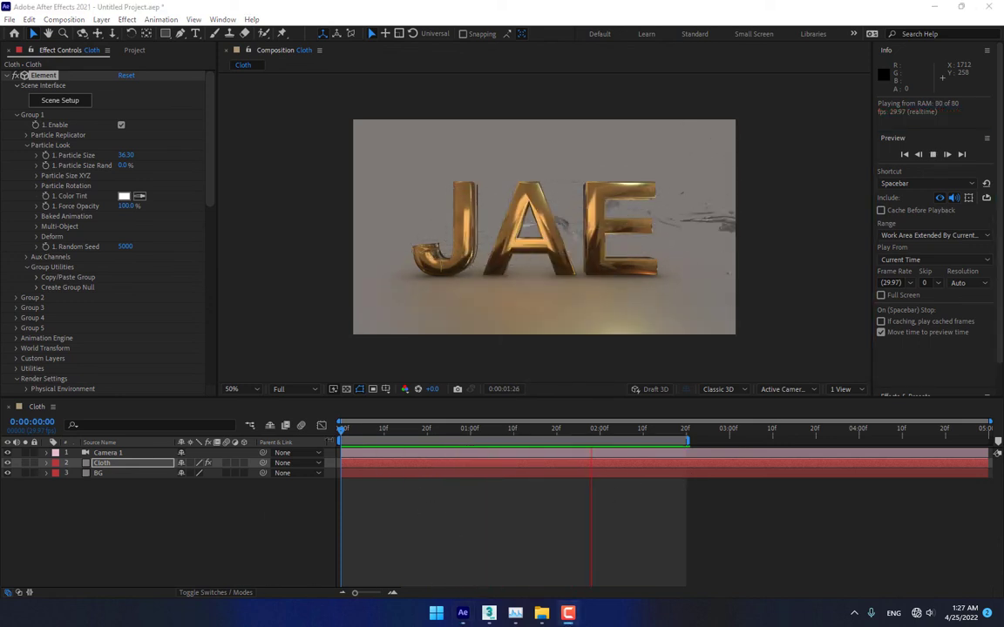
left_click(258, 392)
left_click(245, 181)
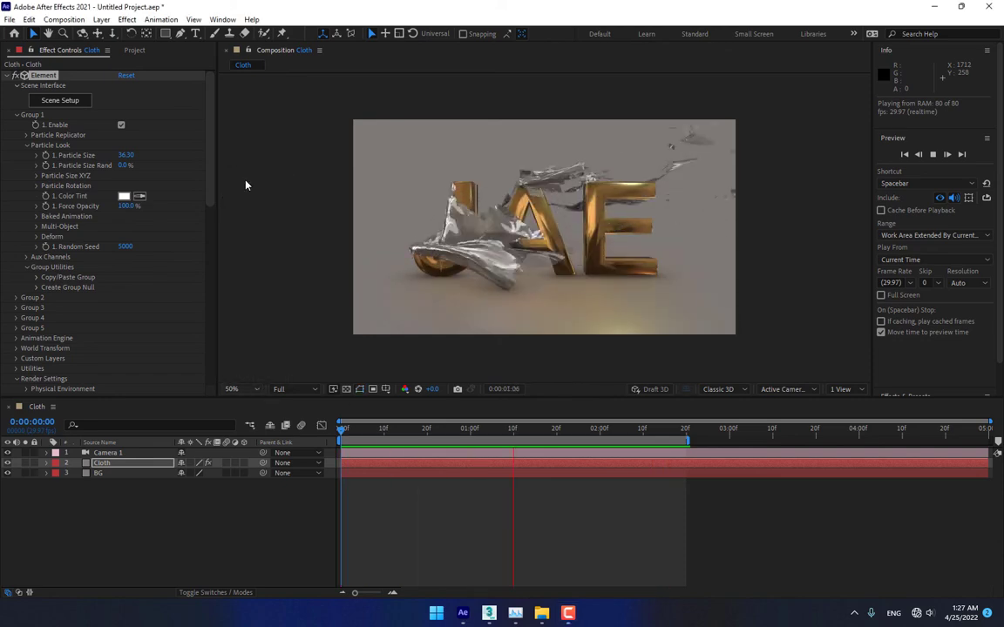